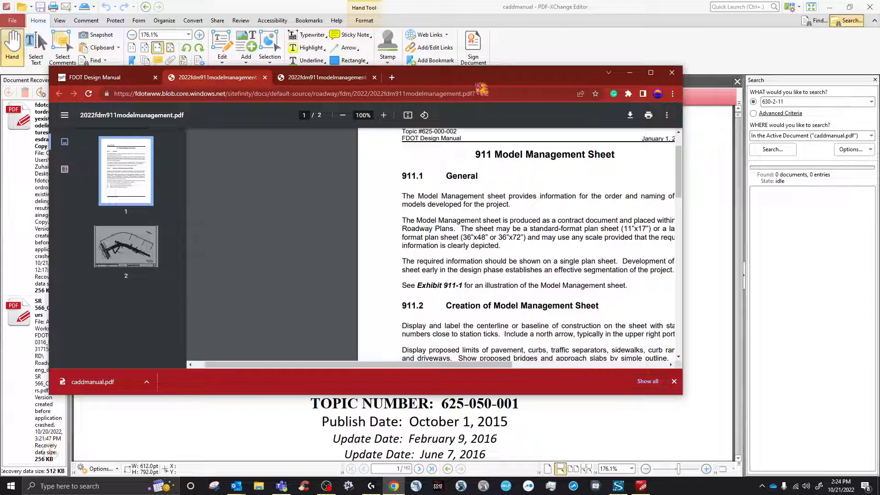
- Open chapter 911 Model Management from the Roadway Plans Set list on the FDOT Design Manual page
{"action": "left_click", "coordinate": [45, 7]}
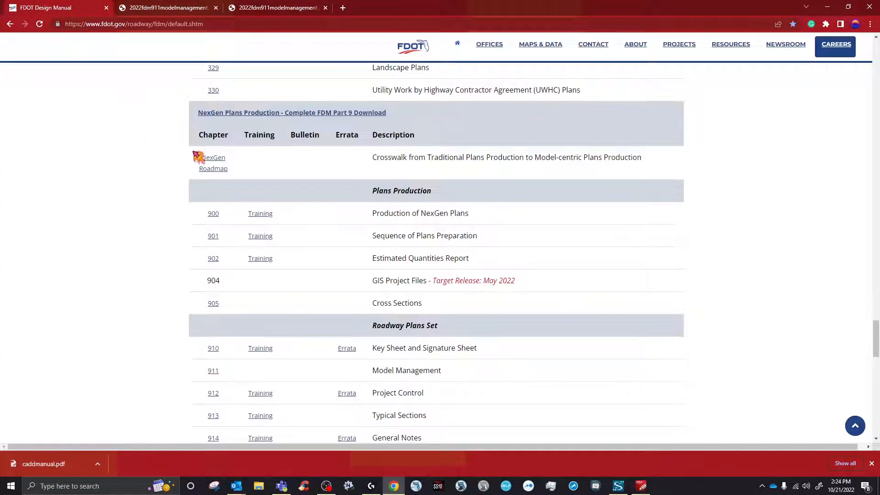
{"action": "scroll", "coordinate": [218, 257], "scroll_direction": "down", "scroll_amount": 3}
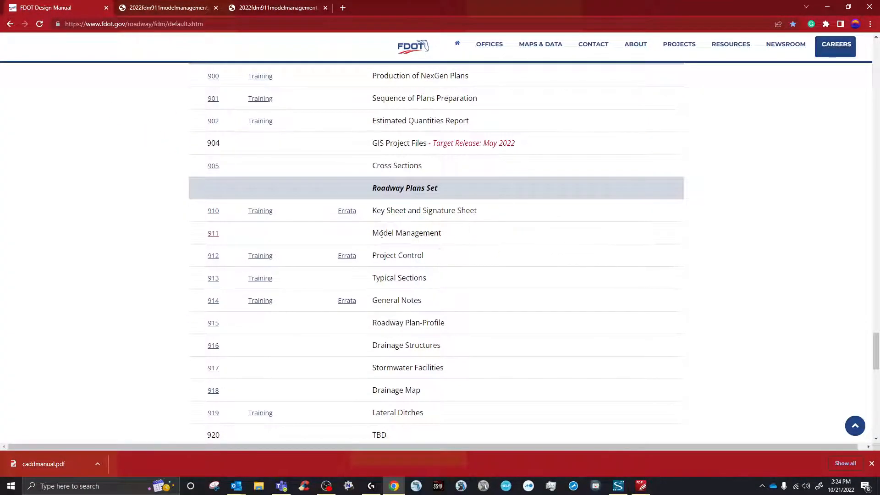
{"action": "left_click_drag", "start_coordinate": [389, 234], "coordinate": [454, 237]}
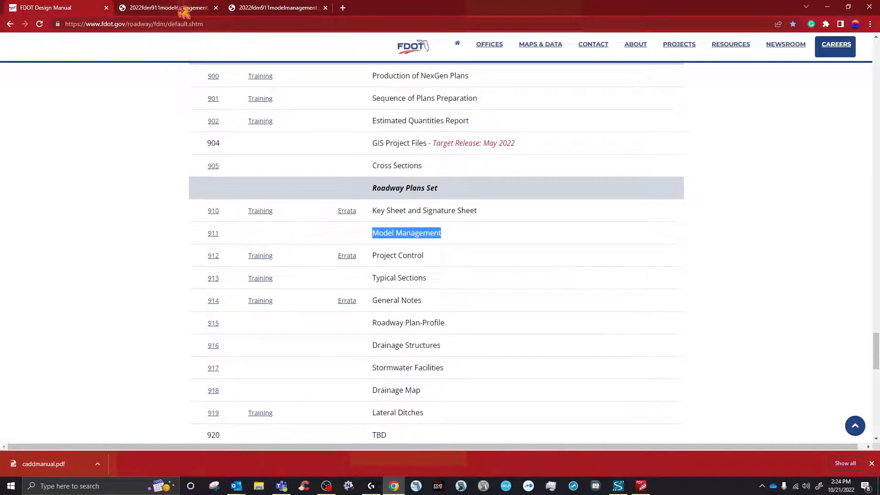
{"action": "left_click", "coordinate": [214, 235]}
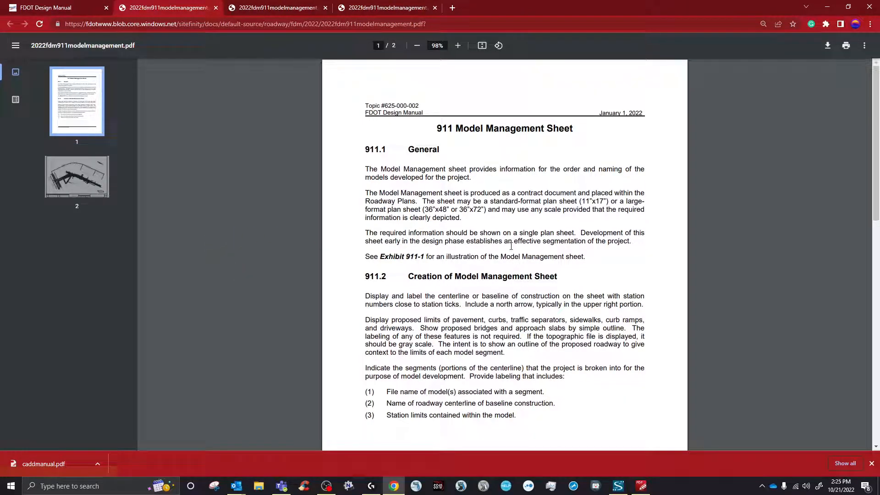
- Read the General and Creation of Model Management Sheet sections on the first page of the chapter
{"action": "scroll", "coordinate": [413, 262], "scroll_direction": "down", "scroll_amount": 1}
{"action": "scroll", "coordinate": [485, 307], "scroll_direction": "up", "scroll_amount": 1}
{"action": "scroll", "coordinate": [407, 146], "scroll_direction": "down", "scroll_amount": 1}
{"action": "left_click_drag", "start_coordinate": [410, 124], "coordinate": [567, 390]}
{"action": "left_click", "coordinate": [561, 389]}
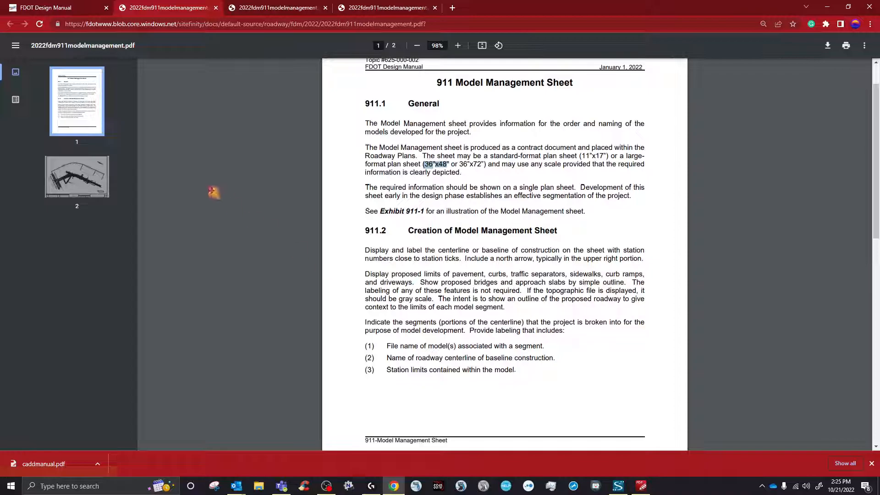
- Show the Exhibit 911-1 drawing on page 2 at 90% with its title block in view
{"action": "left_click", "coordinate": [77, 176]}
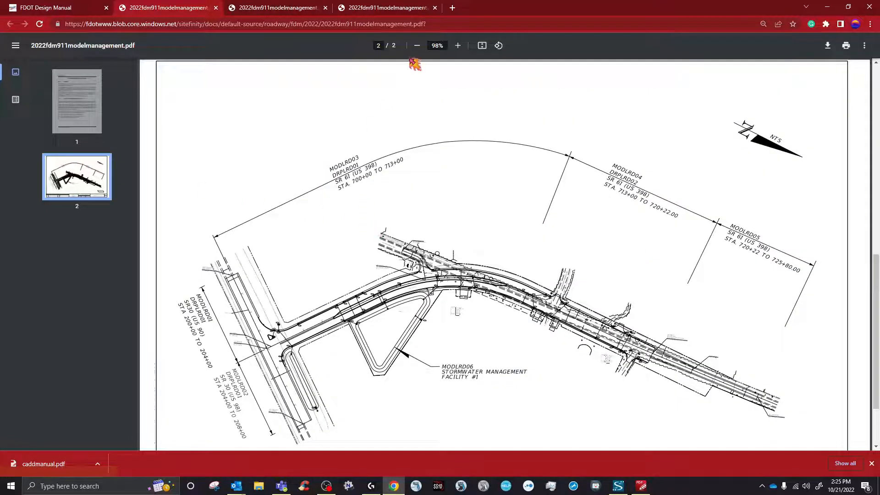
{"action": "left_click", "coordinate": [417, 46]}
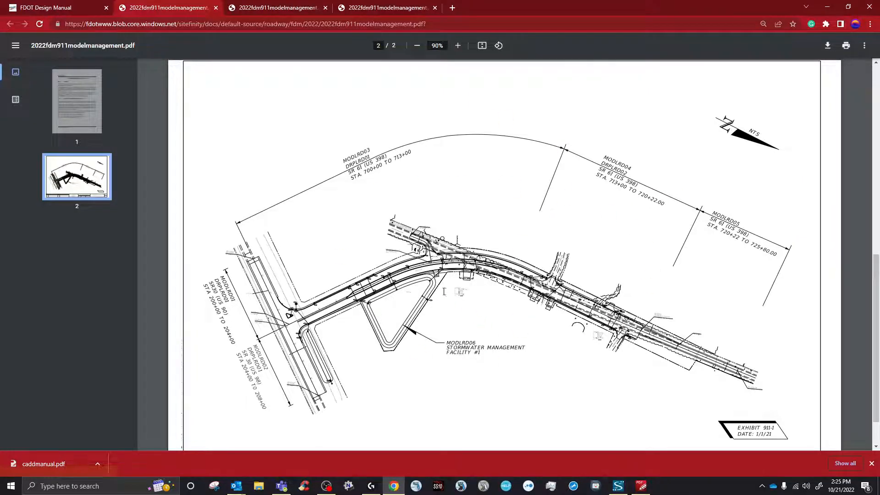
{"action": "scroll", "coordinate": [448, 294], "scroll_direction": "down", "scroll_amount": 1}
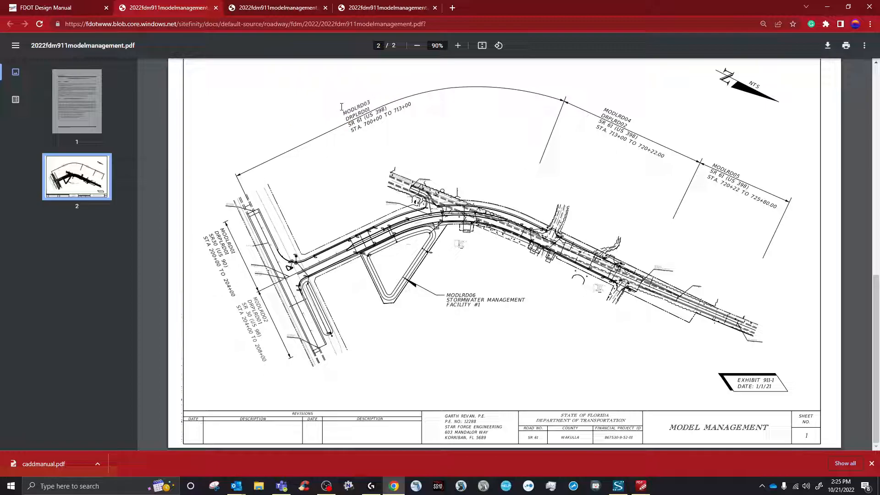
- Examine the MODLRD03 segment label at 300% and follow the drawing down to the MODLRD02 segment and stormwater facility
{"action": "left_click_drag", "start_coordinate": [341, 120], "coordinate": [378, 126]}
{"action": "left_click", "coordinate": [374, 128]}
{"action": "left_click", "coordinate": [458, 46]}
{"action": "left_click", "coordinate": [458, 46]}
{"action": "left_click", "coordinate": [458, 46]}
{"action": "left_click", "coordinate": [459, 46]}
{"action": "left_click", "coordinate": [458, 45]}
{"action": "left_click", "coordinate": [457, 45]}
{"action": "left_click", "coordinate": [457, 45]}
{"action": "left_click", "coordinate": [458, 46]}
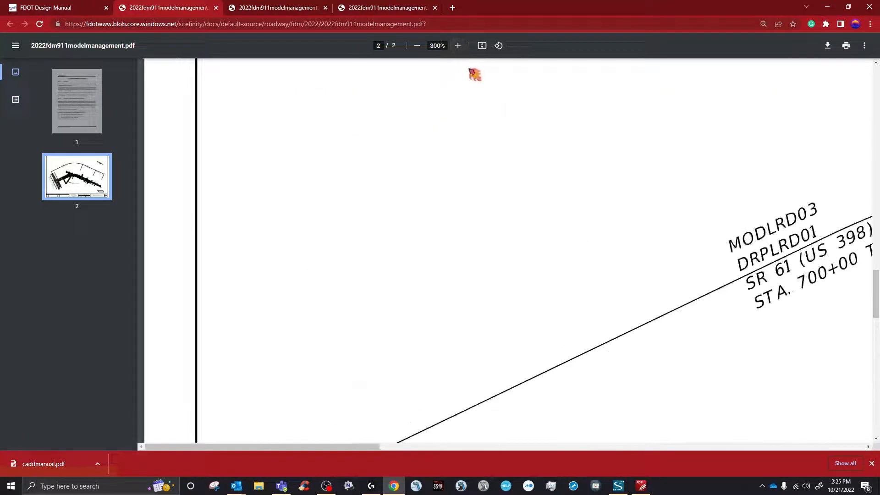
{"action": "left_click_drag", "start_coordinate": [373, 447], "coordinate": [461, 446]}
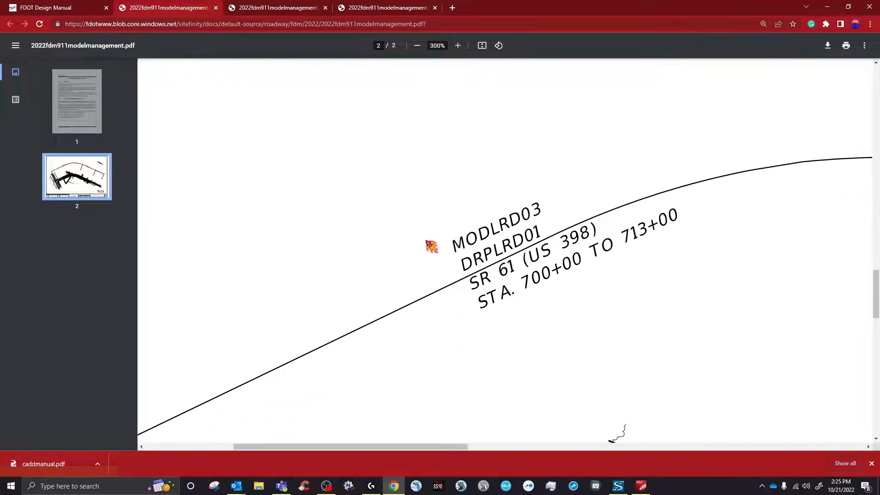
{"action": "scroll", "coordinate": [454, 274], "scroll_direction": "down", "scroll_amount": 10}
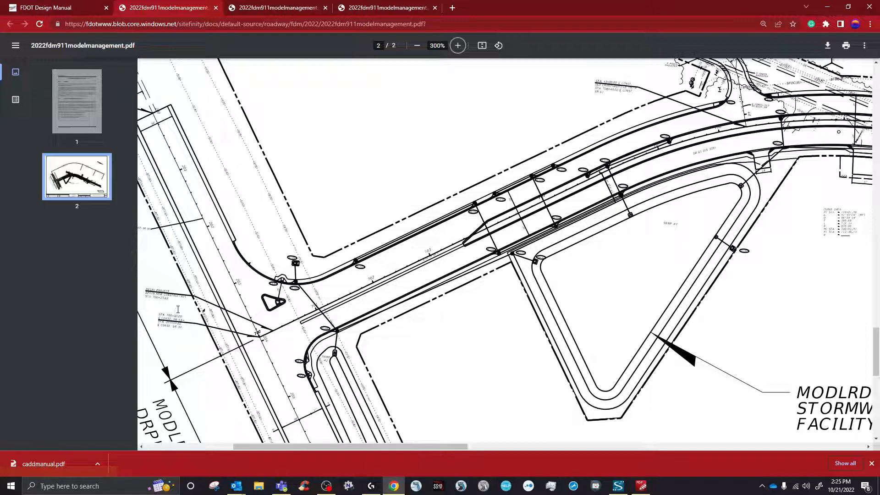
{"action": "scroll", "coordinate": [285, 350], "scroll_direction": "down", "scroll_amount": 4}
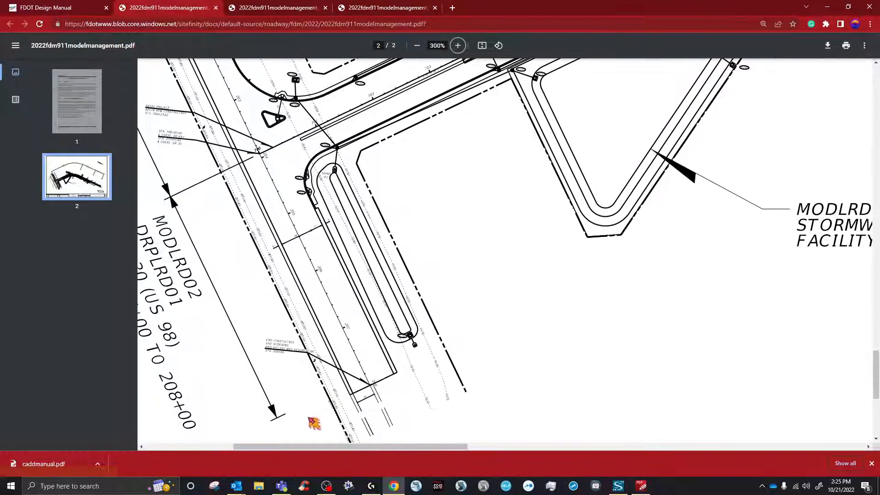
- Return the exhibit to 90% magnification to view the full Model Management sheet
{"action": "left_click", "coordinate": [417, 46]}
{"action": "left_click", "coordinate": [417, 45]}
{"action": "left_click", "coordinate": [417, 46]}
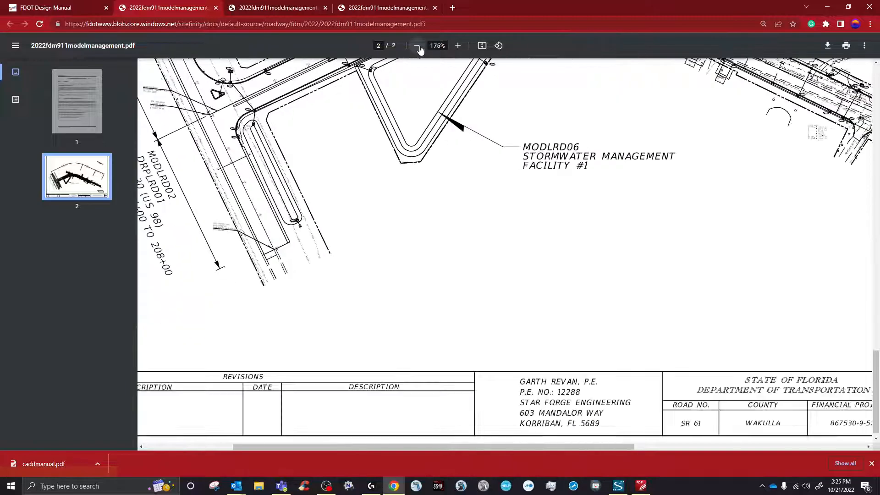
{"action": "left_click", "coordinate": [417, 46]}
{"action": "left_click", "coordinate": [417, 46]}
{"action": "left_click", "coordinate": [417, 46]}
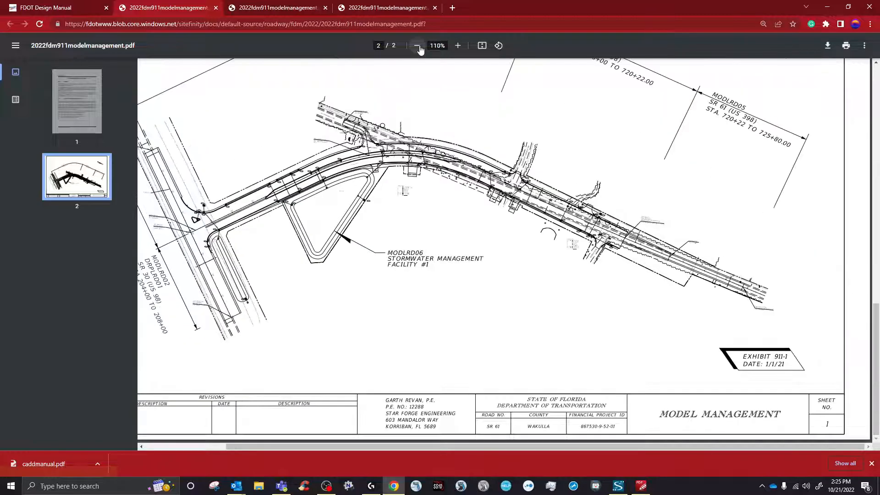
{"action": "left_click", "coordinate": [417, 46]}
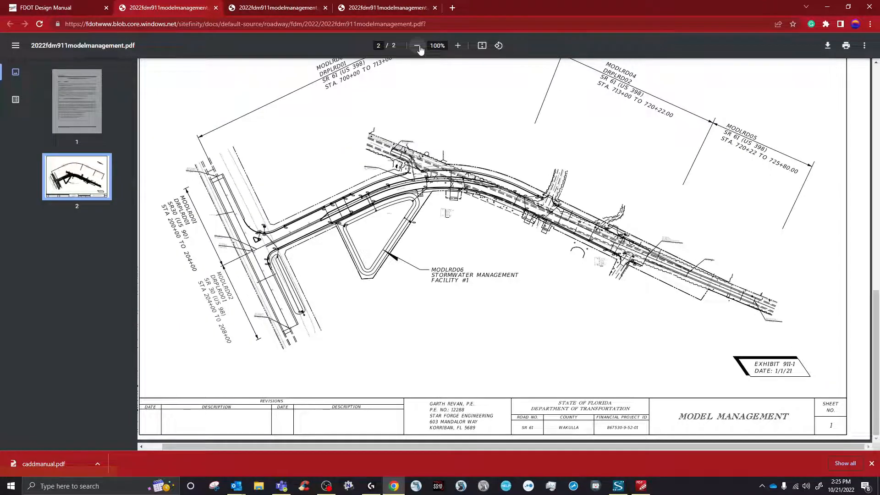
{"action": "left_click", "coordinate": [418, 47]}
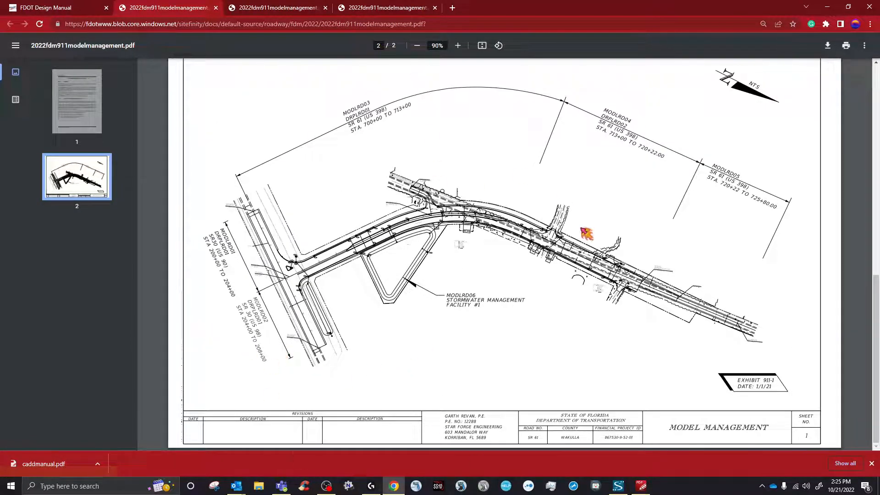
- Look over the exhibit and highlight the MODEL MANAGEMENT title in the title block
{"action": "scroll", "coordinate": [586, 233], "scroll_direction": "up", "scroll_amount": 3}
{"action": "scroll", "coordinate": [518, 247], "scroll_direction": "down", "scroll_amount": 3}
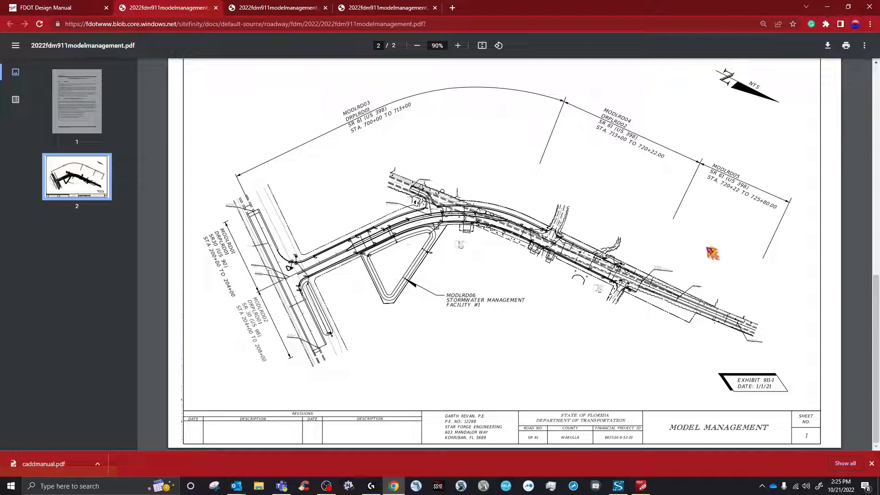
{"action": "left_click_drag", "start_coordinate": [669, 426], "coordinate": [769, 422]}
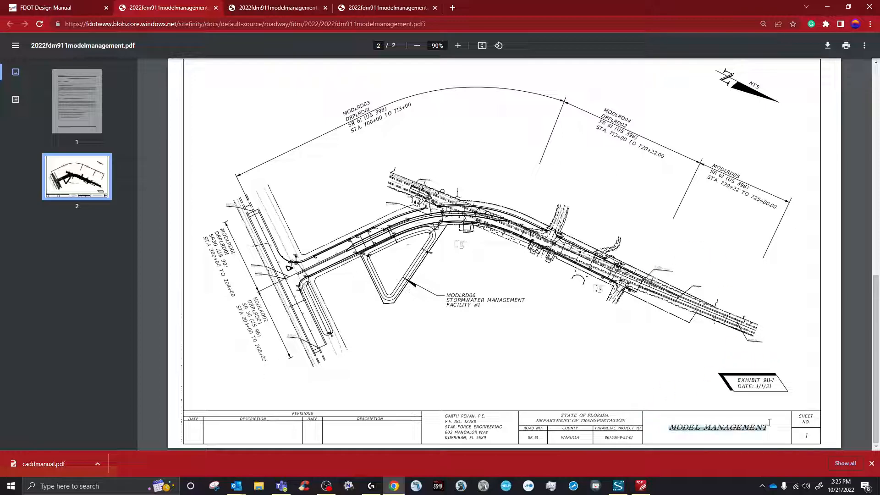
- Inspect the small vertical text outside the sheet's left border at 300% magnification, highlighting part of it
{"action": "left_click", "coordinate": [182, 439]}
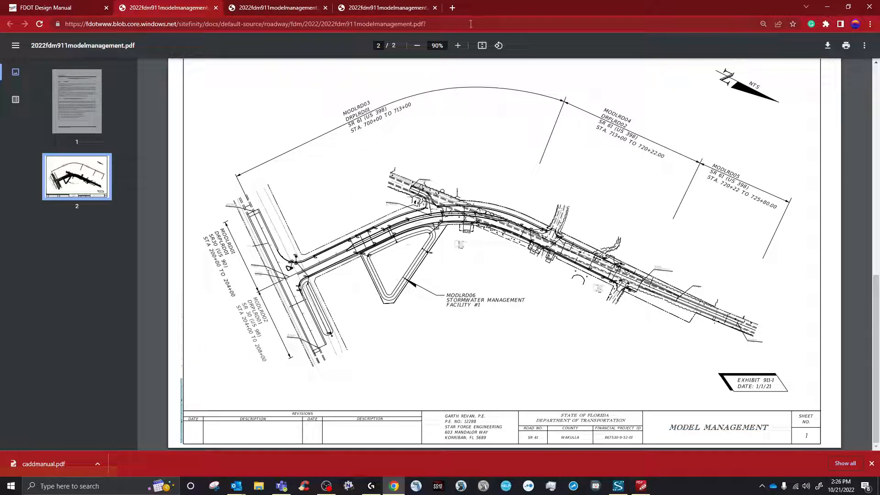
{"action": "left_click", "coordinate": [458, 47]}
{"action": "left_click", "coordinate": [458, 47]}
{"action": "left_click", "coordinate": [458, 48]}
{"action": "left_click", "coordinate": [458, 48]}
{"action": "left_click", "coordinate": [458, 48]}
{"action": "left_click", "coordinate": [458, 48]}
{"action": "left_click", "coordinate": [459, 47]}
{"action": "left_click", "coordinate": [458, 48]}
{"action": "scroll", "coordinate": [221, 270], "scroll_direction": "down", "scroll_amount": 15}
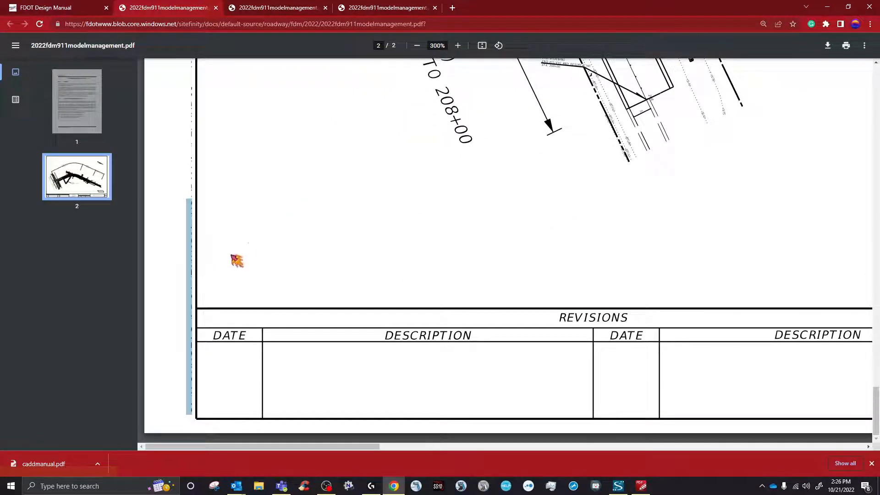
{"action": "left_click", "coordinate": [225, 258]}
{"action": "left_click", "coordinate": [220, 385]}
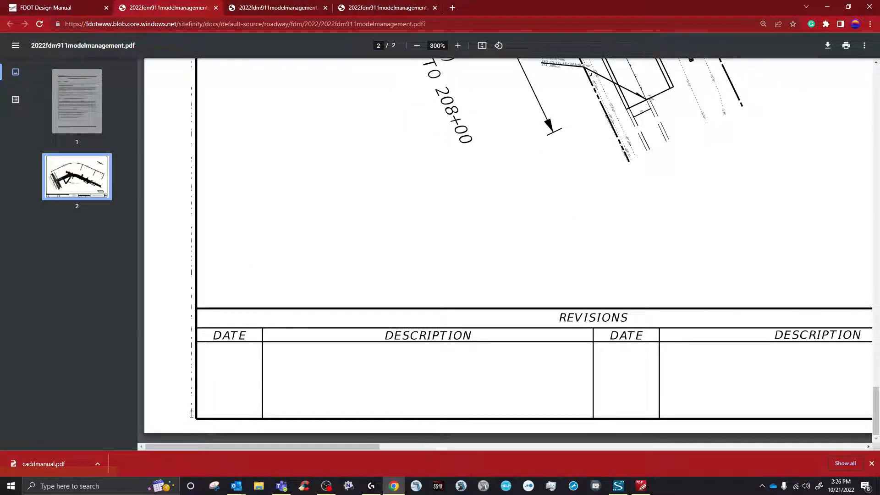
{"action": "scroll", "coordinate": [196, 300], "scroll_direction": "up", "scroll_amount": 10}
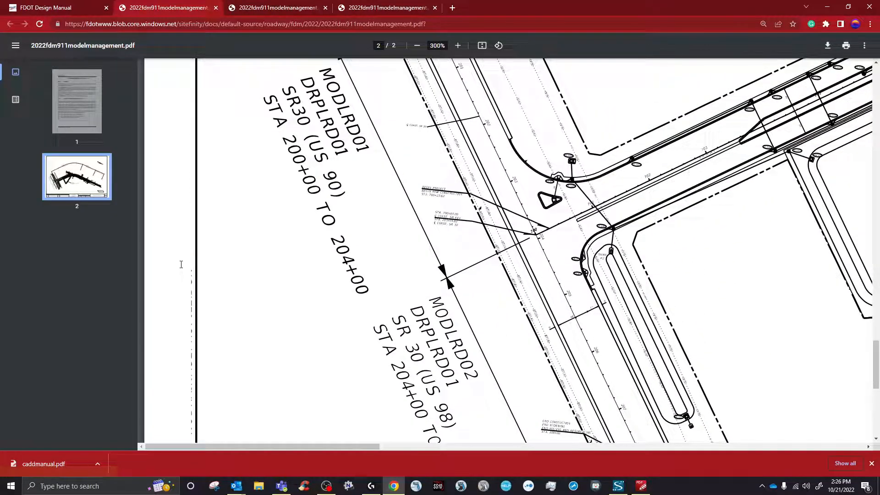
{"action": "left_click_drag", "start_coordinate": [207, 287], "coordinate": [452, 295]}
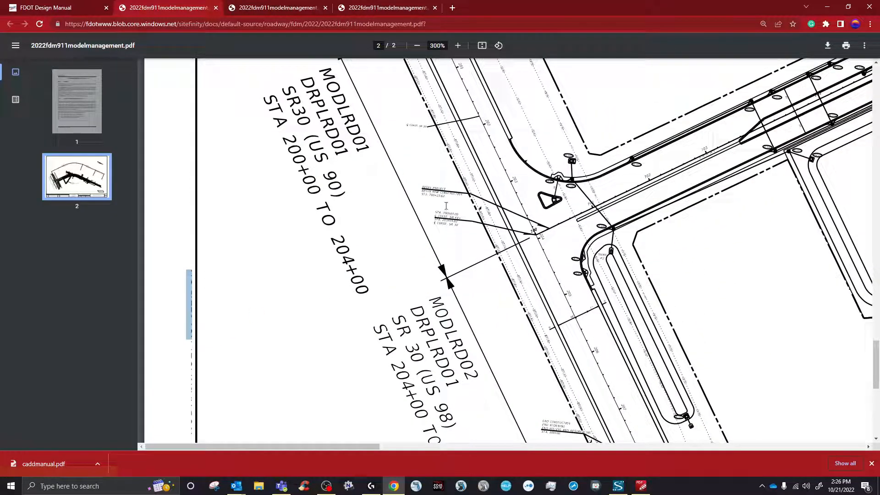
- Reduce the exhibit to 110% magnification and bring the right part of the sheet into view
{"action": "left_click", "coordinate": [417, 45]}
{"action": "left_click", "coordinate": [417, 45]}
{"action": "left_click", "coordinate": [417, 45]}
{"action": "left_click", "coordinate": [416, 46]}
{"action": "left_click", "coordinate": [417, 46]}
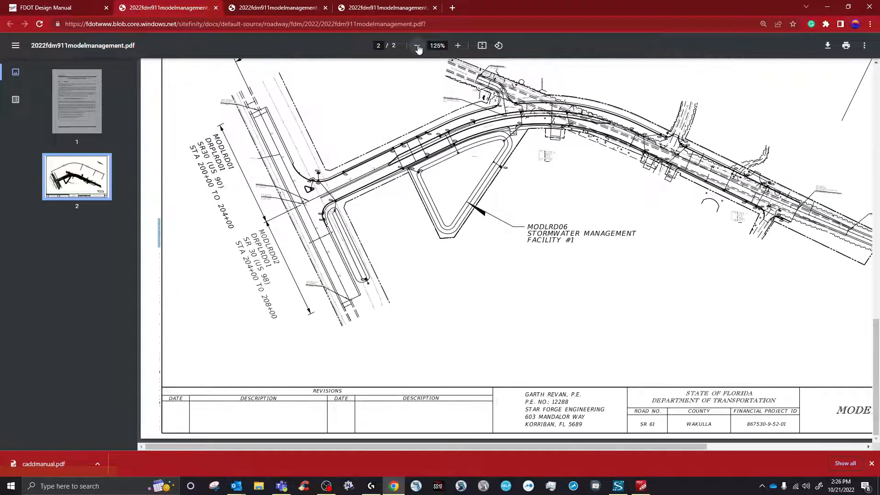
{"action": "left_click", "coordinate": [417, 45]}
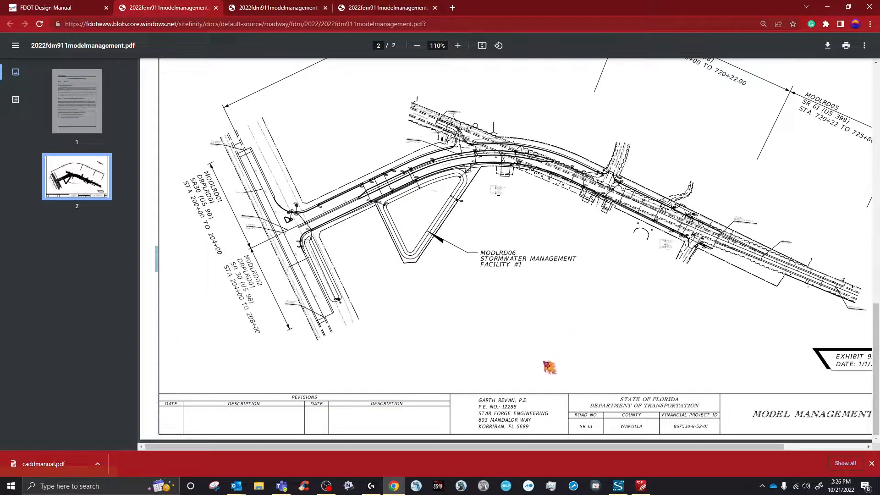
{"action": "left_click_drag", "start_coordinate": [574, 448], "coordinate": [669, 451]}
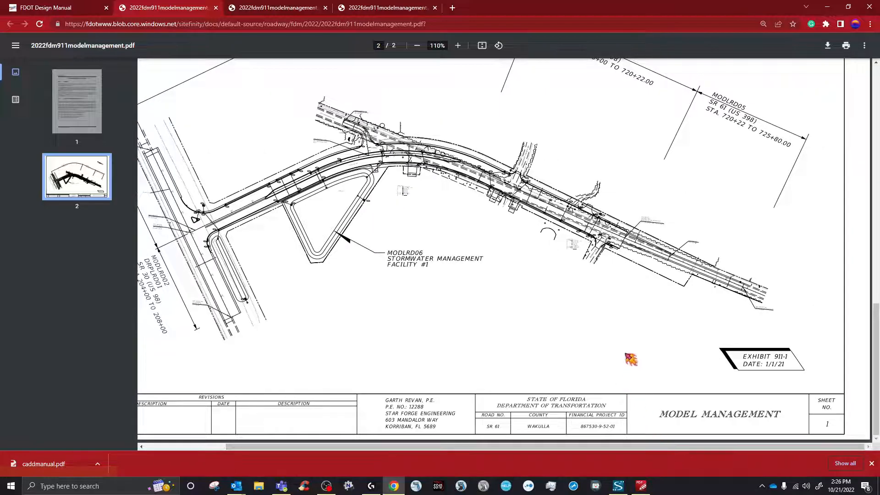
- Review the model segments along the alignment, from the SR 30 segments to MODLRD05, with the exhibit at 100%
{"action": "scroll", "coordinate": [471, 250], "scroll_direction": "up", "scroll_amount": 2}
{"action": "scroll", "coordinate": [416, 261], "scroll_direction": "up", "scroll_amount": 3}
{"action": "scroll", "coordinate": [416, 251], "scroll_direction": "down", "scroll_amount": 5}
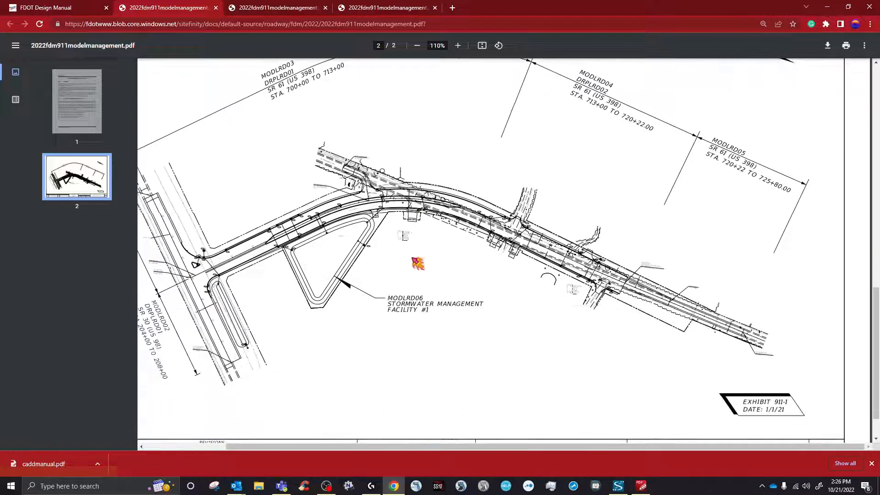
{"action": "scroll", "coordinate": [417, 263], "scroll_direction": "down", "scroll_amount": 1}
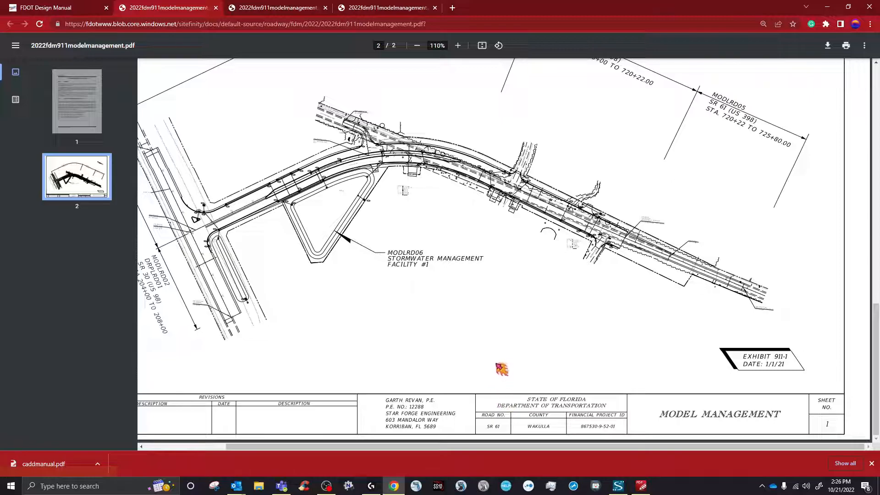
{"action": "scroll", "coordinate": [503, 369], "scroll_direction": "up", "scroll_amount": 2}
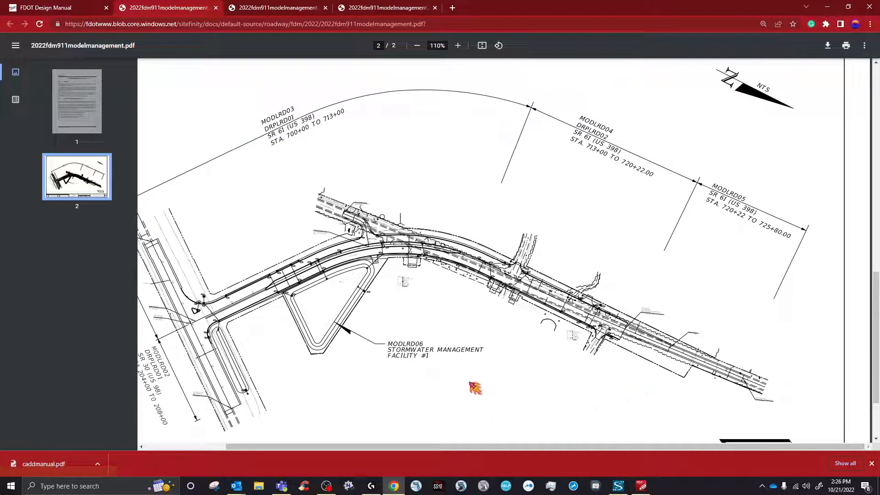
{"action": "left_click", "coordinate": [417, 45]}
{"action": "scroll", "coordinate": [418, 310], "scroll_direction": "up", "scroll_amount": 1}
{"action": "scroll", "coordinate": [419, 310], "scroll_direction": "down", "scroll_amount": 1}
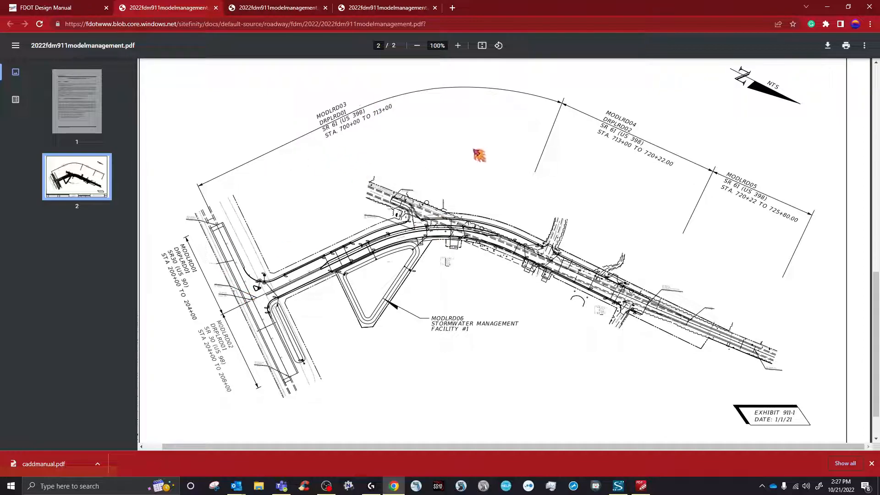
- Highlight the MODLRD03 file name, followed by the DRPLRD01 name beneath it, on the exhibit's curved segment
{"action": "left_click_drag", "start_coordinate": [614, 12], "coordinate": [401, 103]}
{"action": "left_click", "coordinate": [647, 93]}
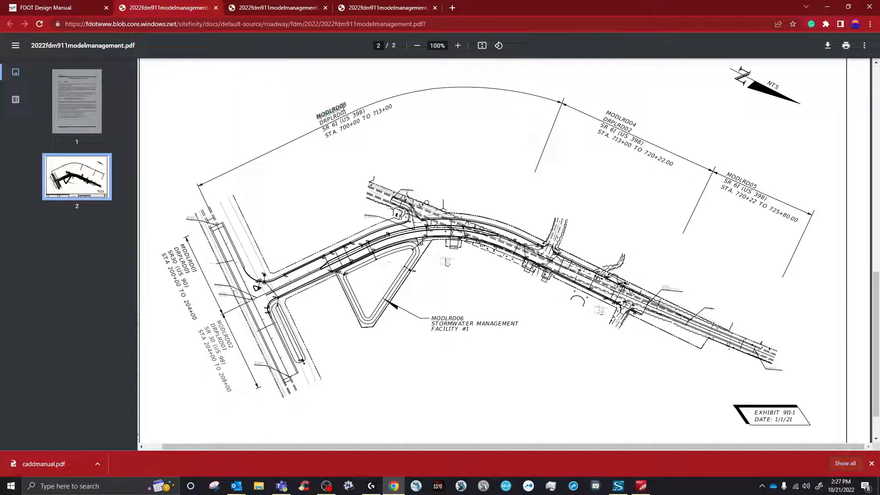
{"action": "left_click_drag", "start_coordinate": [320, 122], "coordinate": [331, 123]}
{"action": "left_click", "coordinate": [327, 145]}
- Switch to the CADD Manual in PDF-XChange Editor, open its text search, and position the window below the exhibit's MODLRD03 label
{"action": "left_click", "coordinate": [641, 486]}
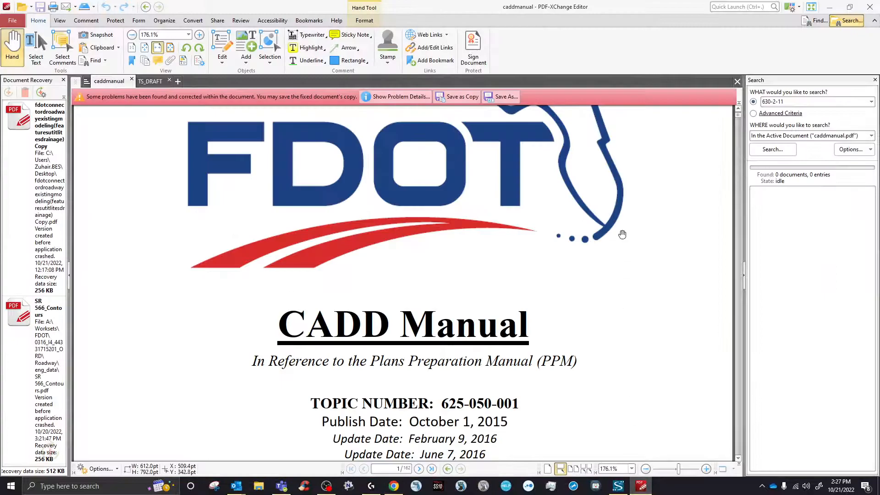
{"action": "key", "text": "ctrl+f"}
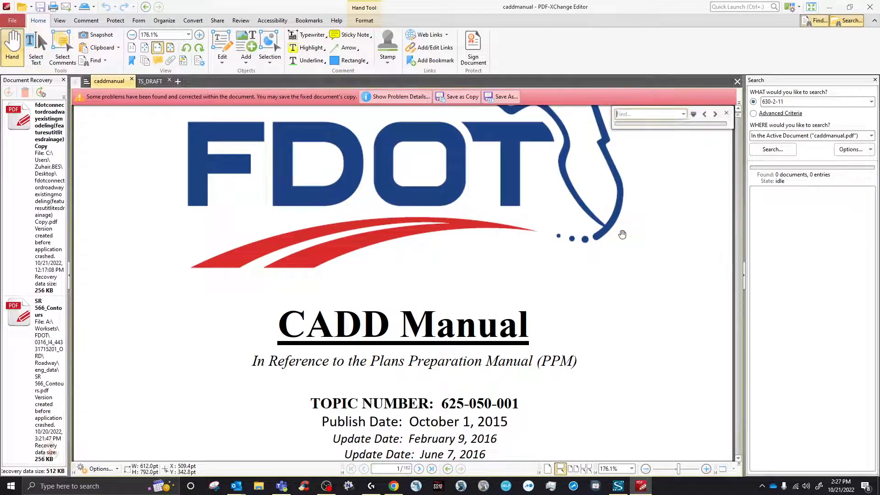
{"action": "left_click_drag", "start_coordinate": [609, 7], "coordinate": [600, 247]}
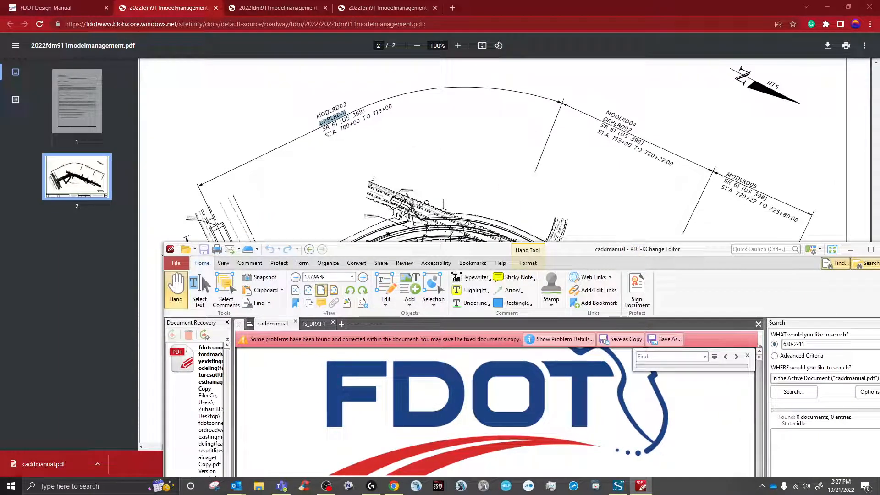
{"action": "left_click_drag", "start_coordinate": [422, 250], "coordinate": [351, 102]}
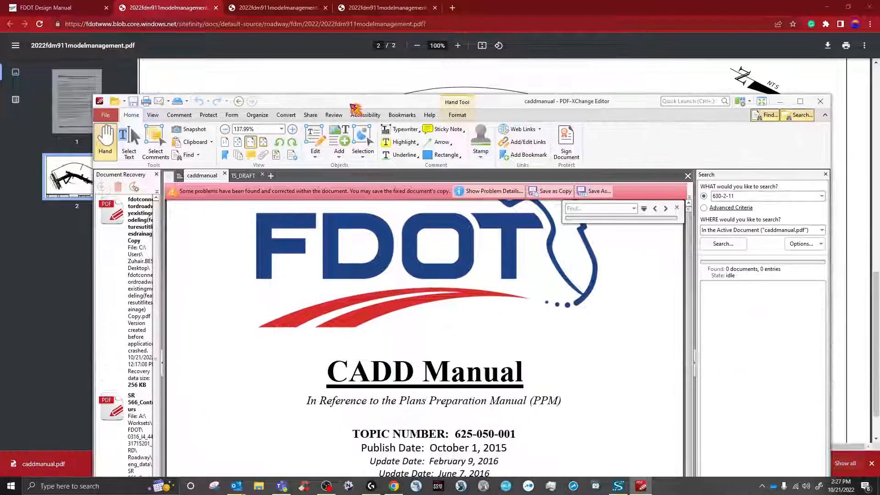
{"action": "scroll", "coordinate": [441, 365], "scroll_direction": "down", "scroll_amount": 3}
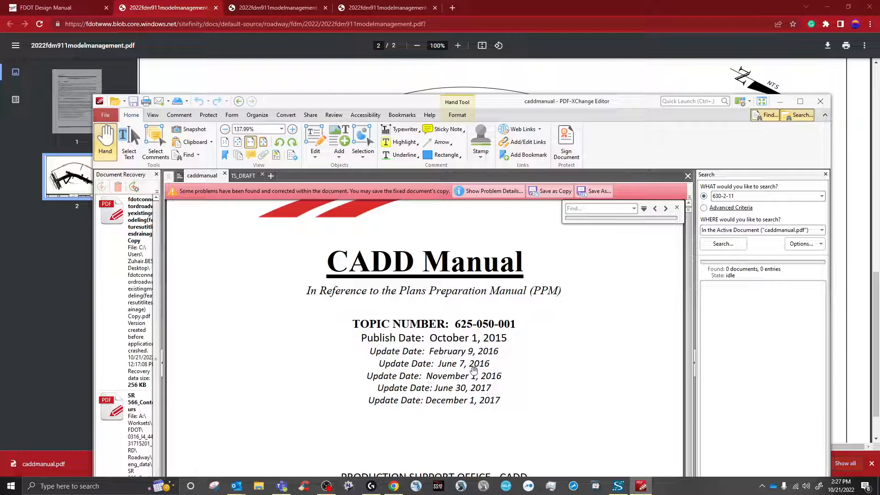
{"action": "scroll", "coordinate": [468, 369], "scroll_direction": "up", "scroll_amount": 1}
{"action": "left_click_drag", "start_coordinate": [341, 103], "coordinate": [338, 269]}
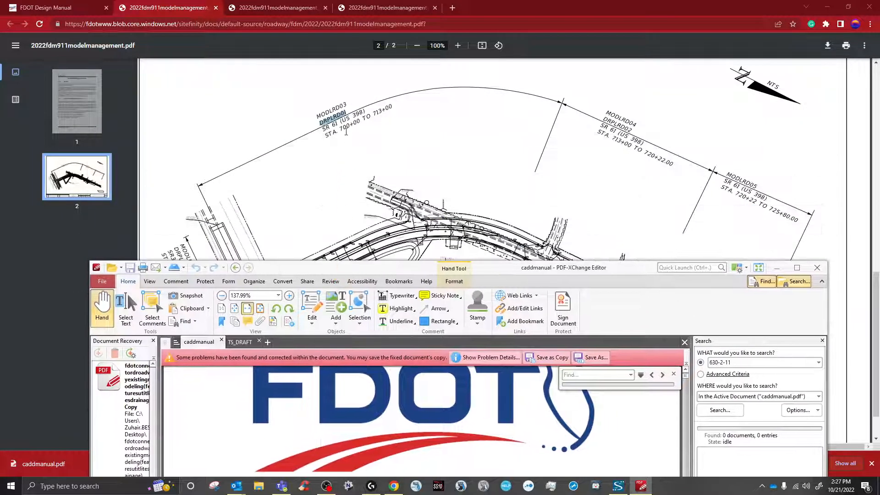
- Return to the exhibit, bring up OpenRoads Designer, and highlight the MODLRD05 name, followed by DRPLRD01 on the curved segment
{"action": "left_click", "coordinate": [334, 123]}
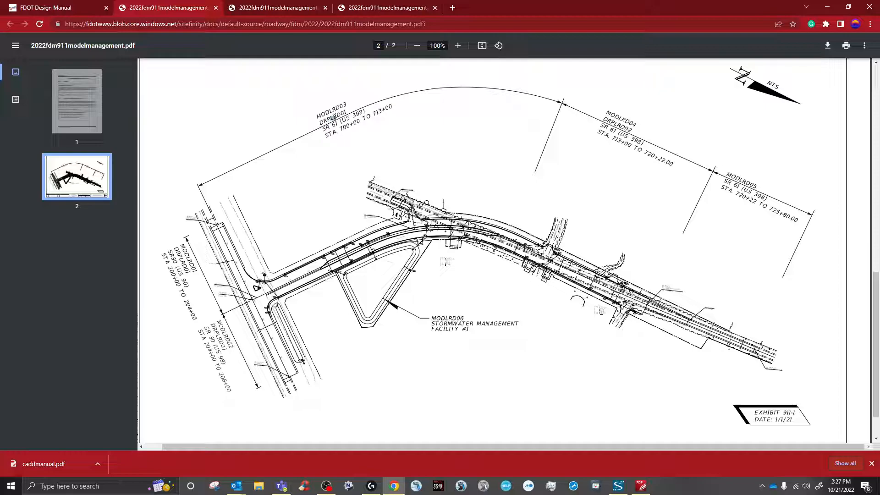
{"action": "left_click", "coordinate": [353, 168]}
{"action": "left_click", "coordinate": [464, 484]}
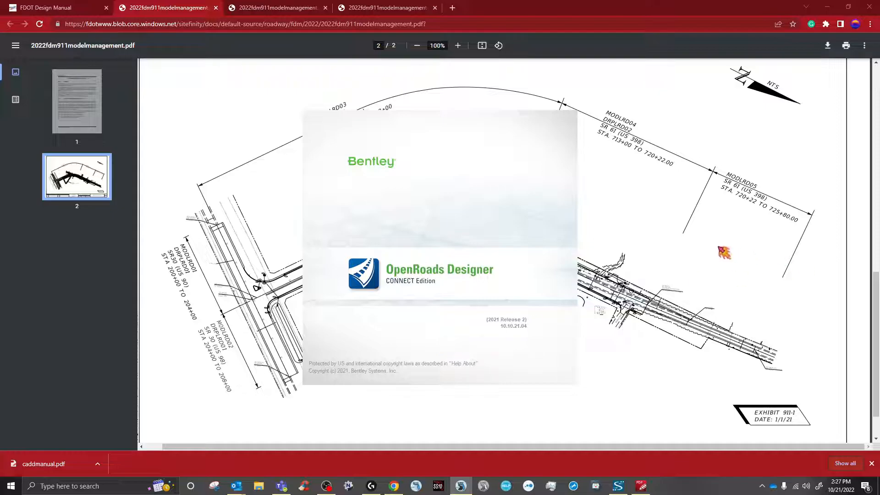
{"action": "left_click_drag", "start_coordinate": [729, 174], "coordinate": [762, 187]}
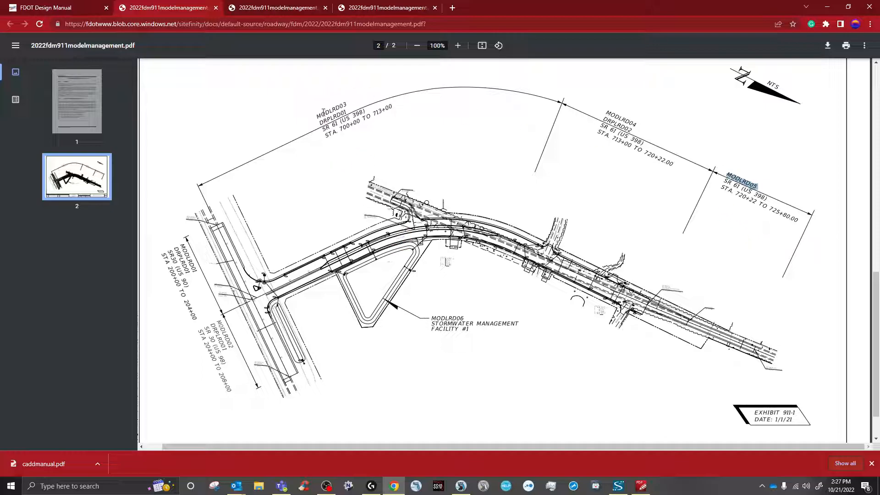
{"action": "left_click_drag", "start_coordinate": [320, 120], "coordinate": [338, 116]}
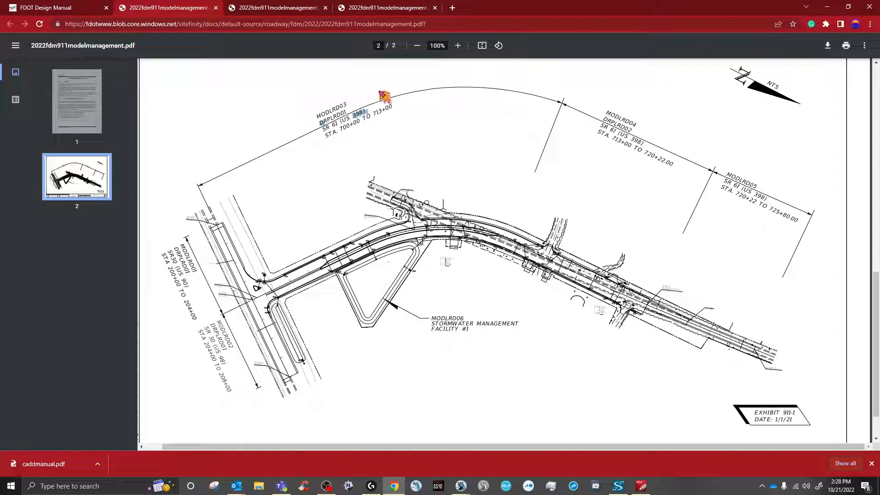
{"action": "left_click", "coordinate": [324, 122]}
{"action": "left_click_drag", "start_coordinate": [321, 121], "coordinate": [348, 111]}
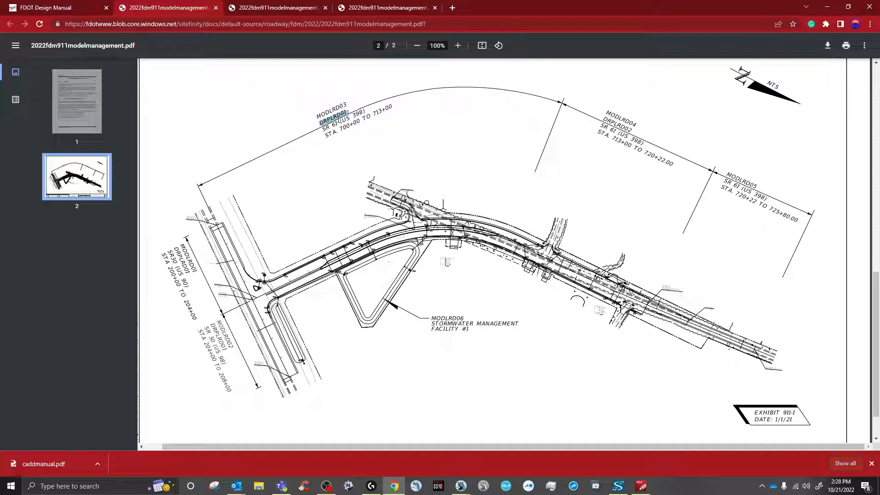
- Switch to OpenRoads Designer, open the recent file UTEXUW01_RGBs.dgn, and move the CADD Manual window out of the way
{"action": "mouse_move", "coordinate": [460, 486]}
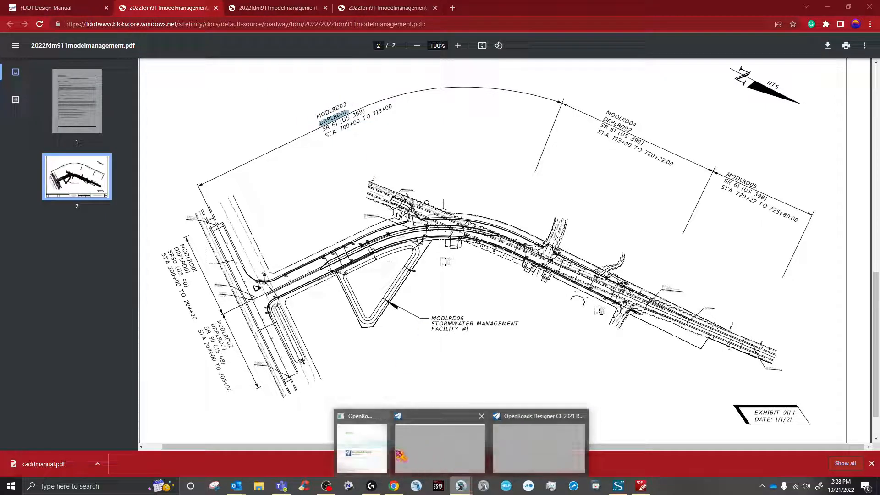
{"action": "left_click", "coordinate": [366, 451]}
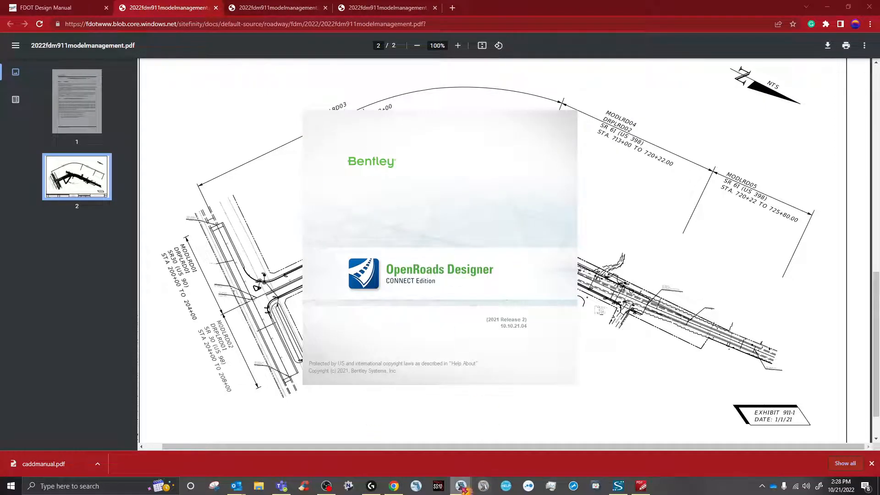
{"action": "mouse_move", "coordinate": [460, 486]}
{"action": "left_click", "coordinate": [469, 453]}
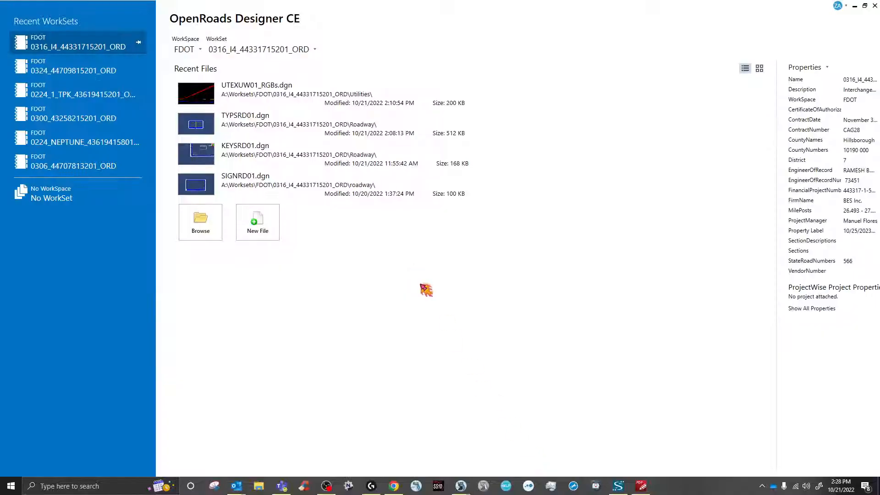
{"action": "left_click", "coordinate": [293, 99]}
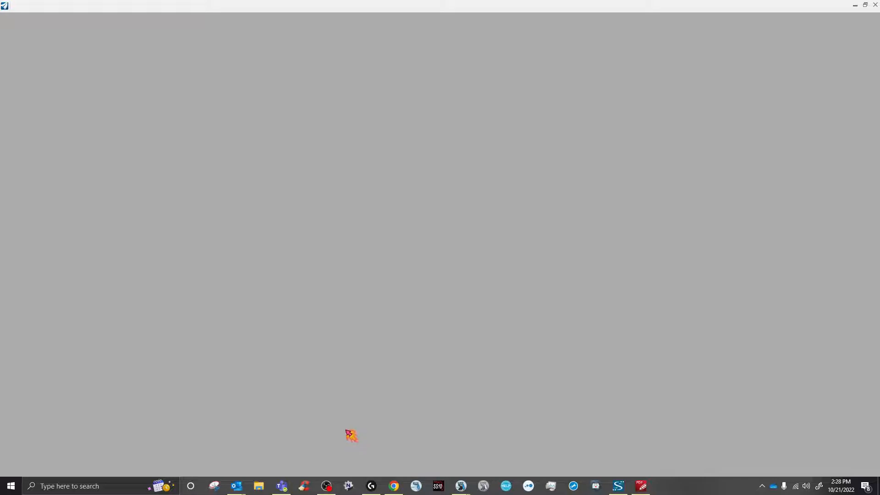
{"action": "left_click", "coordinate": [650, 490]}
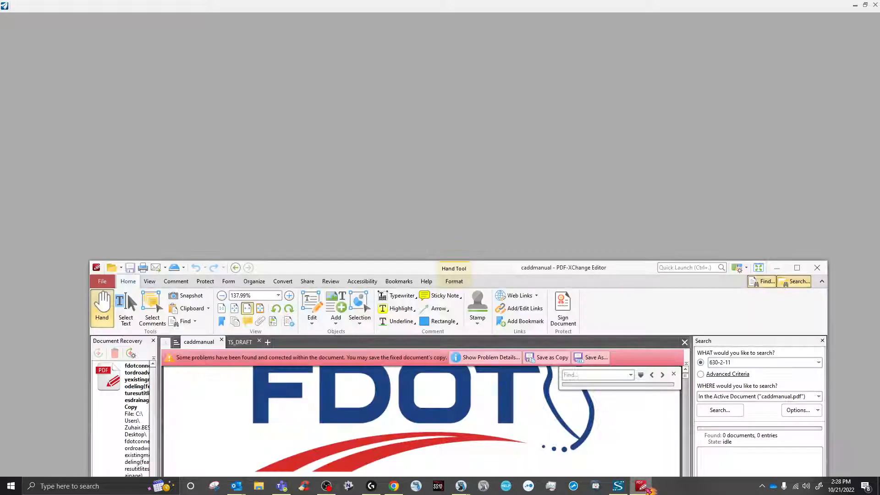
{"action": "left_click_drag", "start_coordinate": [585, 268], "coordinate": [506, 494]}
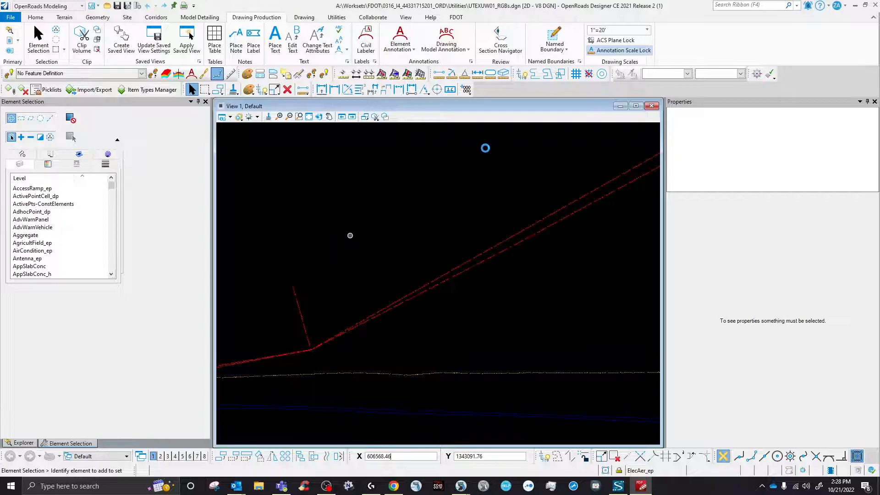
- Set the drawing's annotation scale to 1"=40', check the utility line labels, and save the file with its settings
{"action": "left_click", "coordinate": [624, 31]}
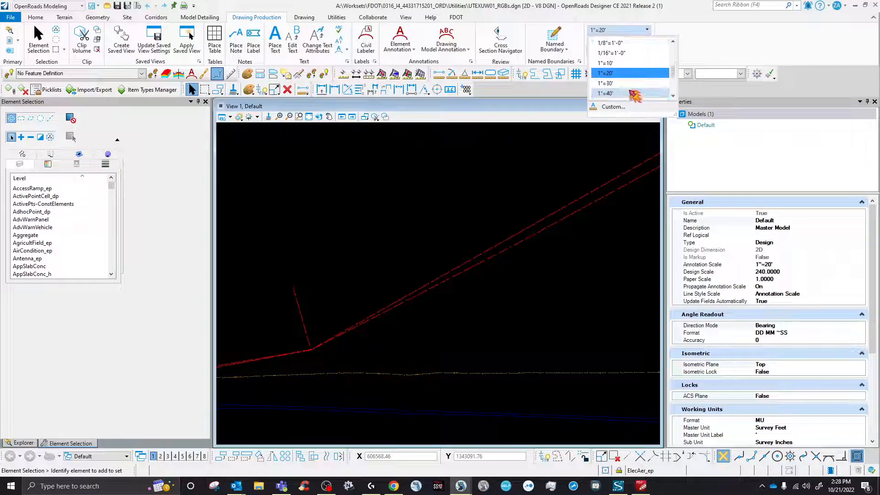
{"action": "left_click", "coordinate": [630, 93]}
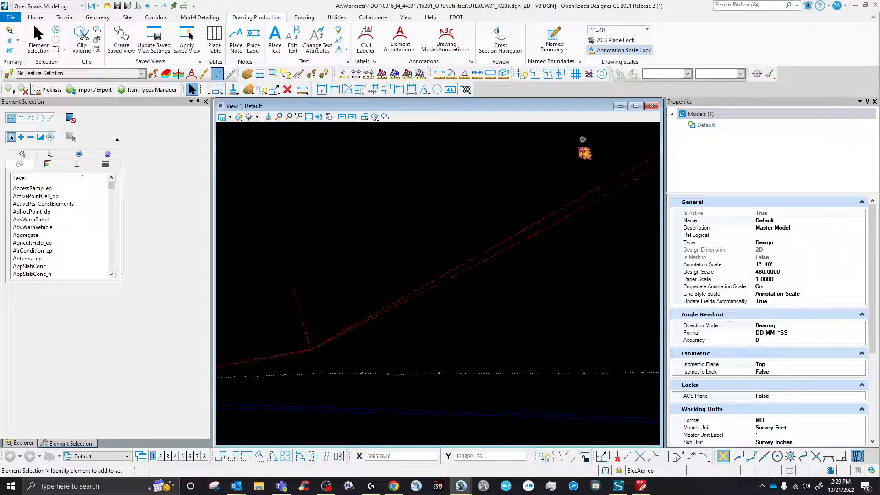
{"action": "scroll", "coordinate": [461, 280], "scroll_direction": "down", "scroll_amount": 3}
{"action": "scroll", "coordinate": [569, 333], "scroll_direction": "up", "scroll_amount": 5}
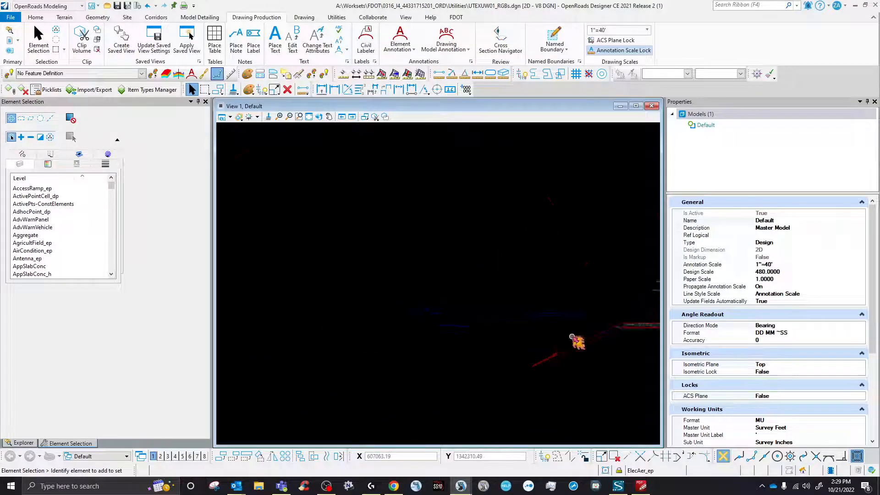
{"action": "scroll", "coordinate": [523, 298], "scroll_direction": "up", "scroll_amount": 2}
{"action": "left_click", "coordinate": [117, 6]}
{"action": "left_click", "coordinate": [118, 7]}
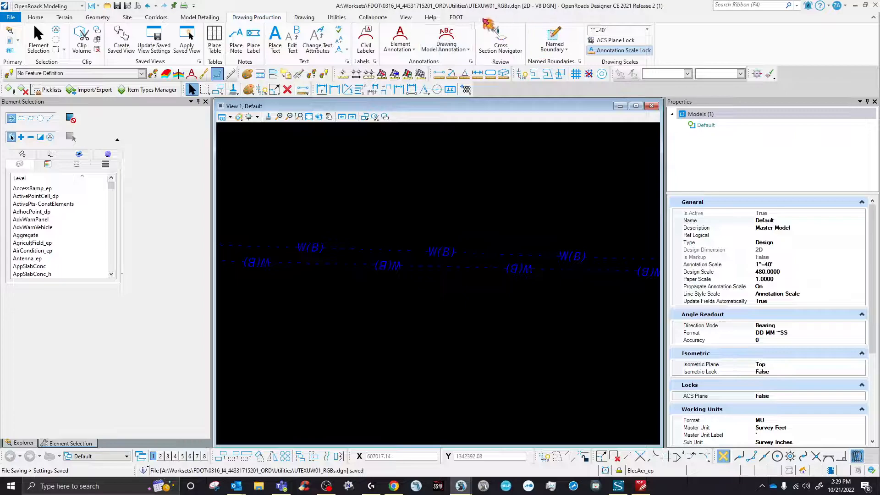
- Open the FDOT Create File tool and bring the Chrome exhibit window alongside it, showing the DRPLRD01 label
{"action": "left_click", "coordinate": [456, 17]}
{"action": "left_click", "coordinate": [80, 44]}
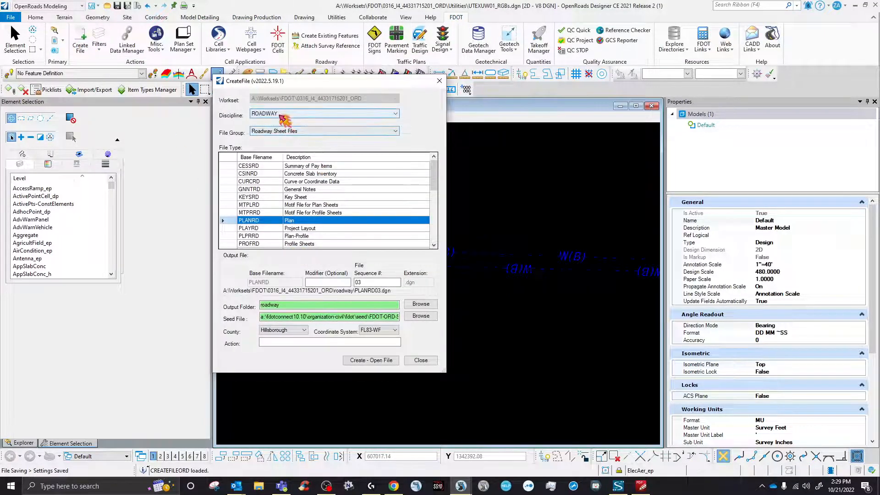
{"action": "left_click", "coordinate": [643, 490]}
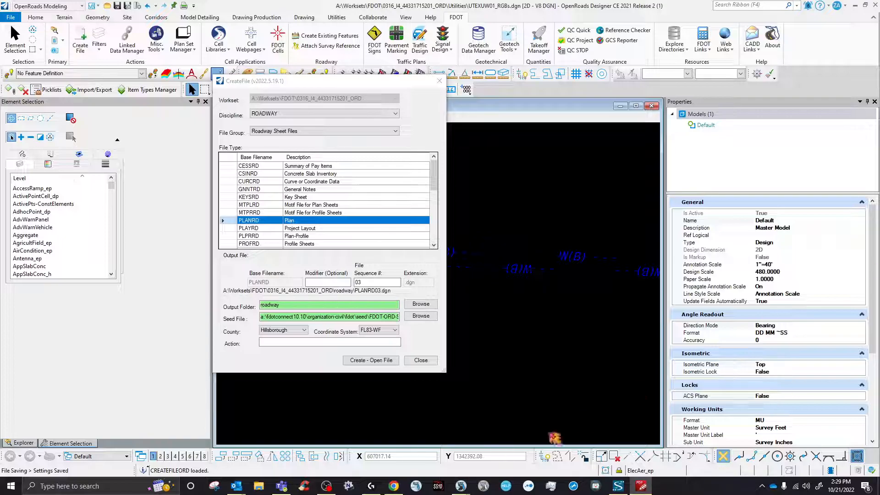
{"action": "left_click", "coordinate": [393, 486]}
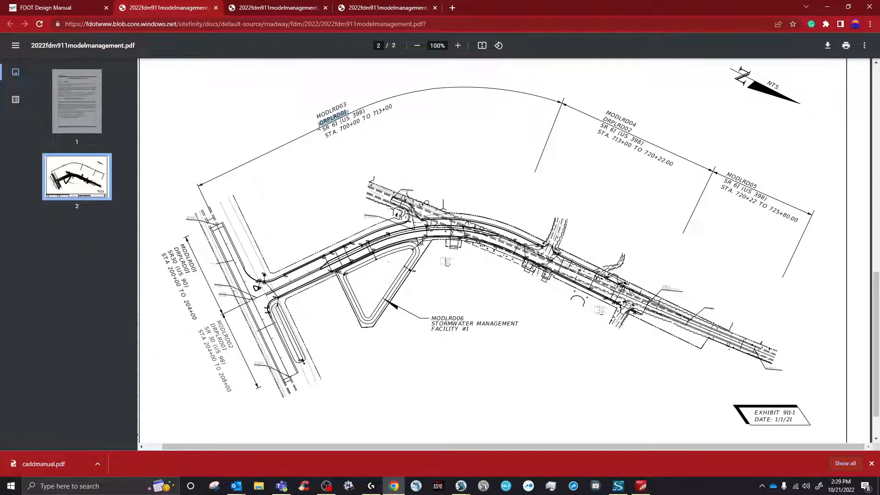
{"action": "left_click_drag", "start_coordinate": [500, 2], "coordinate": [585, 243]}
{"action": "scroll", "coordinate": [256, 205], "scroll_direction": "down", "scroll_amount": 1}
{"action": "scroll", "coordinate": [260, 211], "scroll_direction": "up", "scroll_amount": 1}
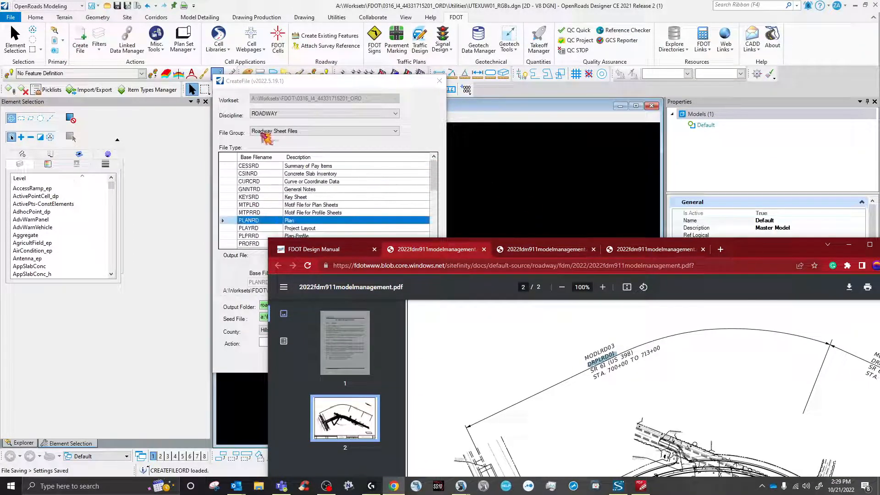
- Look through the base filenames for the ROADWAY discipline's Roadway Design Files group in the Create File dialog
{"action": "left_click", "coordinate": [286, 119]}
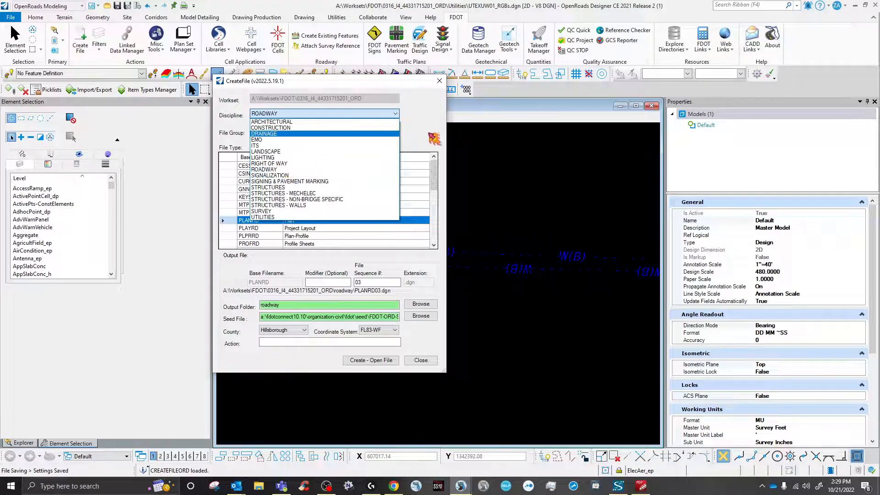
{"action": "left_click", "coordinate": [284, 170]}
{"action": "left_click", "coordinate": [326, 131]}
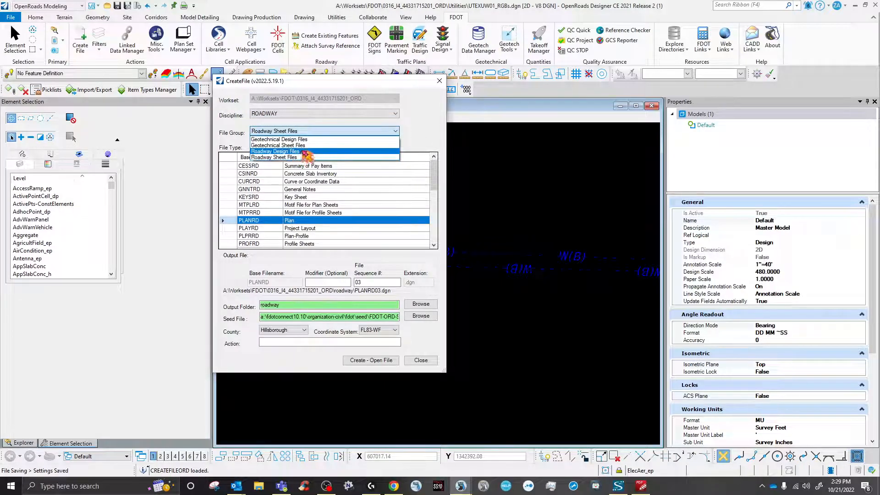
{"action": "left_click", "coordinate": [303, 151]}
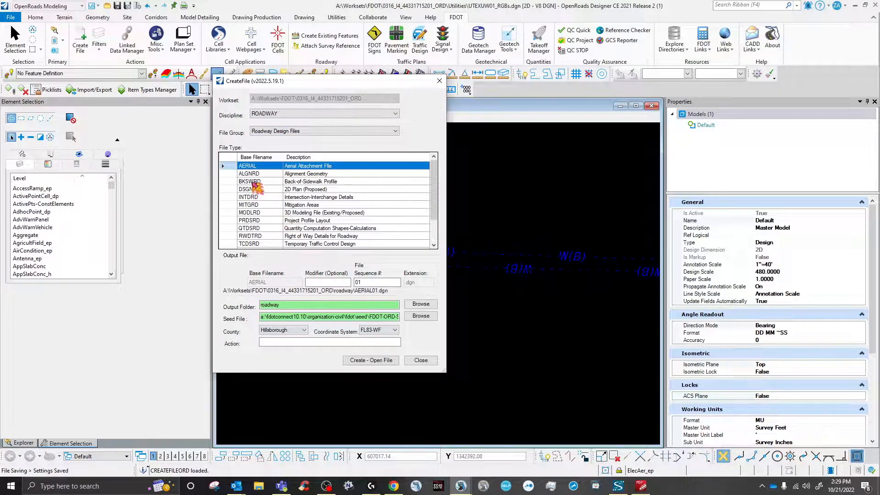
{"action": "scroll", "coordinate": [253, 208], "scroll_direction": "down", "scroll_amount": 2}
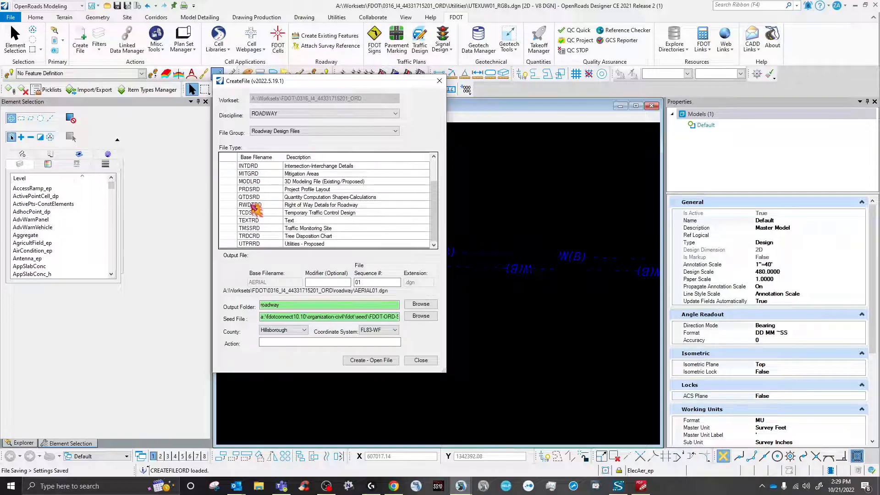
- Change the discipline to DRAINAGE and select the DRPRRD file type, Drainage Structures - Proposed
{"action": "left_click", "coordinate": [277, 115]}
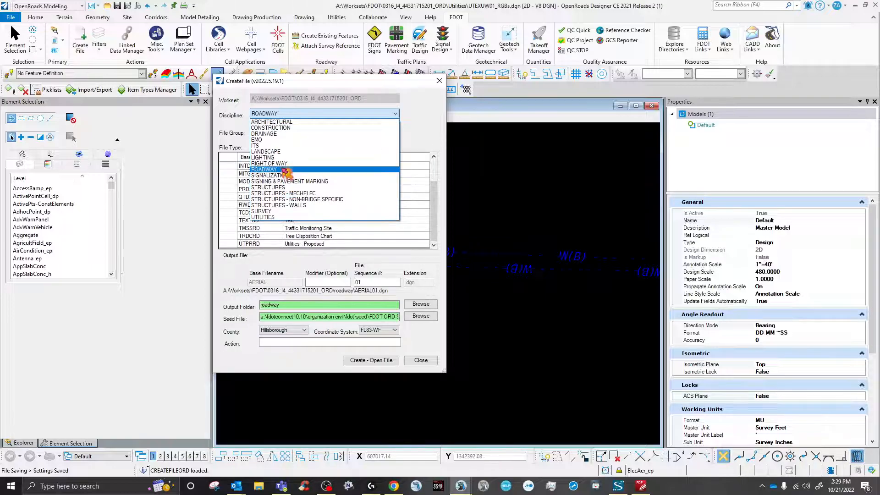
{"action": "left_click", "coordinate": [287, 134]}
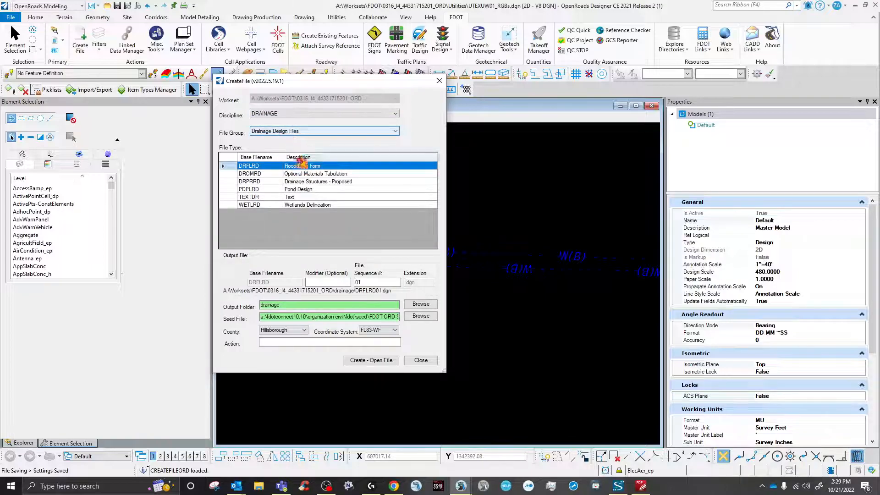
{"action": "left_click", "coordinate": [264, 182]}
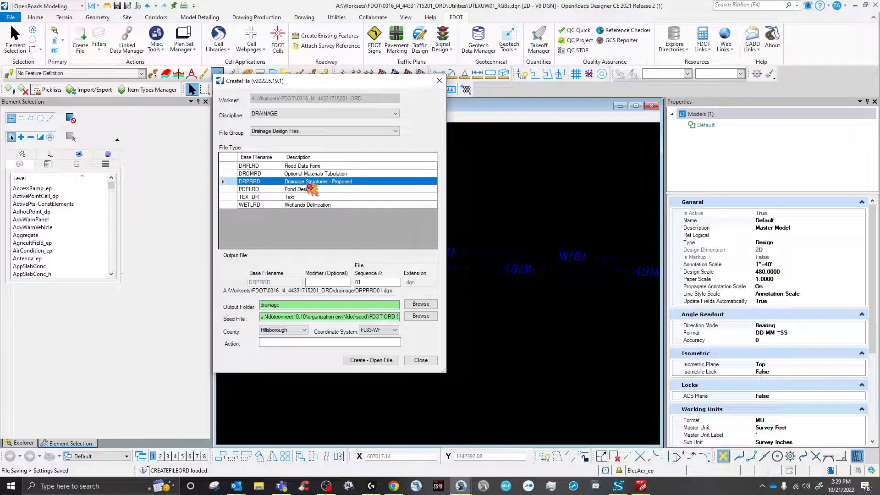
- Bring the Chrome exhibit back over the Create File dialog to check the DRPLRD01 name against the drainage file types
{"action": "left_click", "coordinate": [640, 485]}
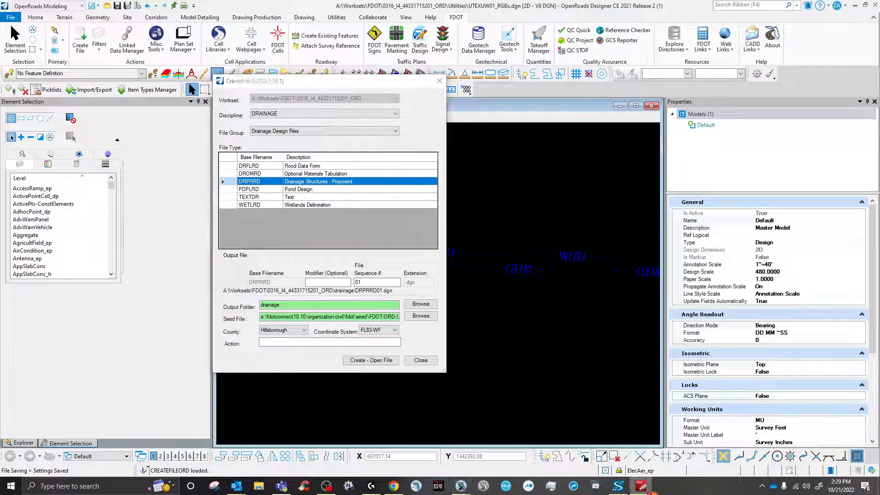
{"action": "left_click", "coordinate": [394, 486]}
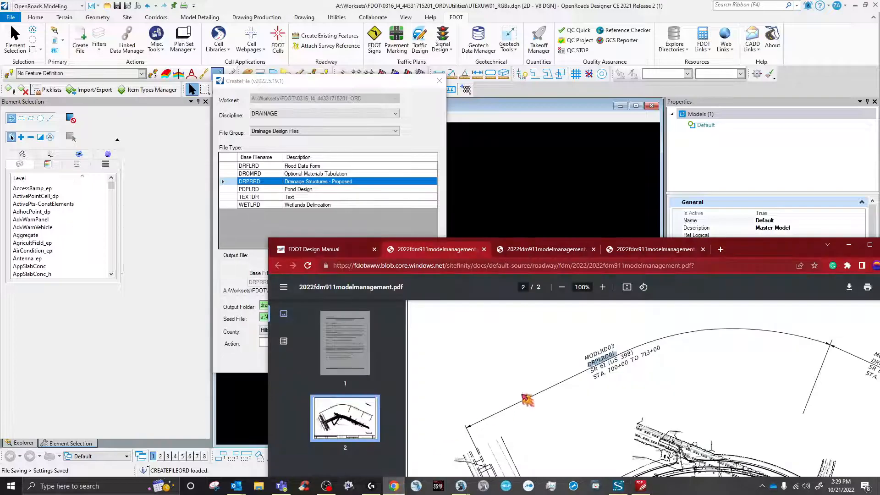
{"action": "left_click_drag", "start_coordinate": [683, 249], "coordinate": [562, 91]}
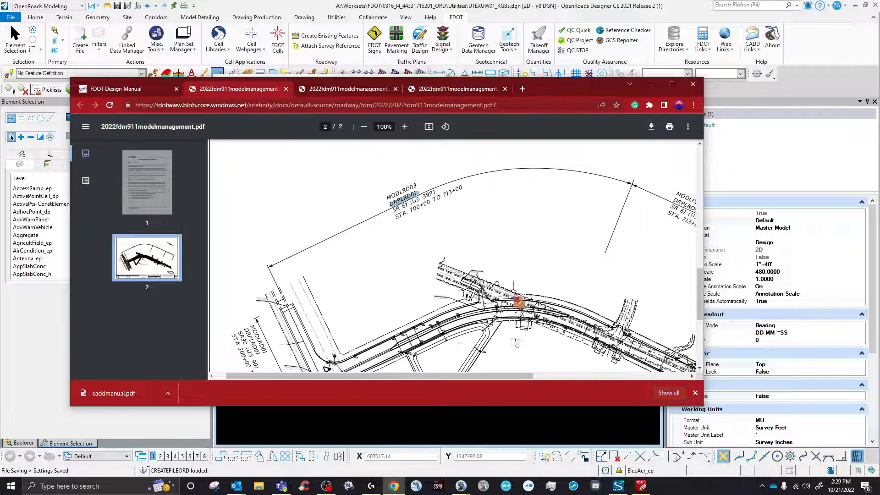
- Enlarge the exhibit to 200% around the MODLRD03 and DRPLRD01 labels and uncover the Create File dialog behind it for comparison
{"action": "left_click", "coordinate": [405, 127]}
{"action": "left_click", "coordinate": [404, 126]}
{"action": "left_click", "coordinate": [404, 127]}
{"action": "left_click", "coordinate": [404, 127]}
{"action": "left_click", "coordinate": [404, 127]}
{"action": "scroll", "coordinate": [485, 252], "scroll_direction": "down", "scroll_amount": 5}
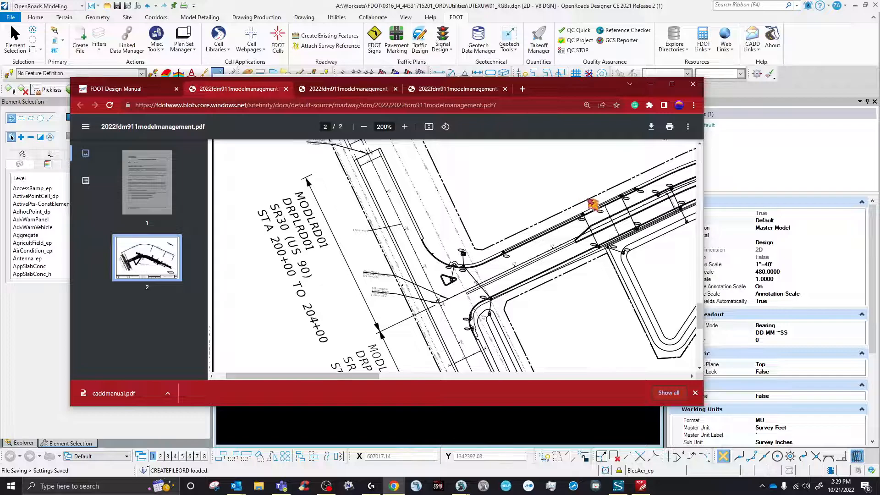
{"action": "scroll", "coordinate": [581, 238], "scroll_direction": "up", "scroll_amount": 5}
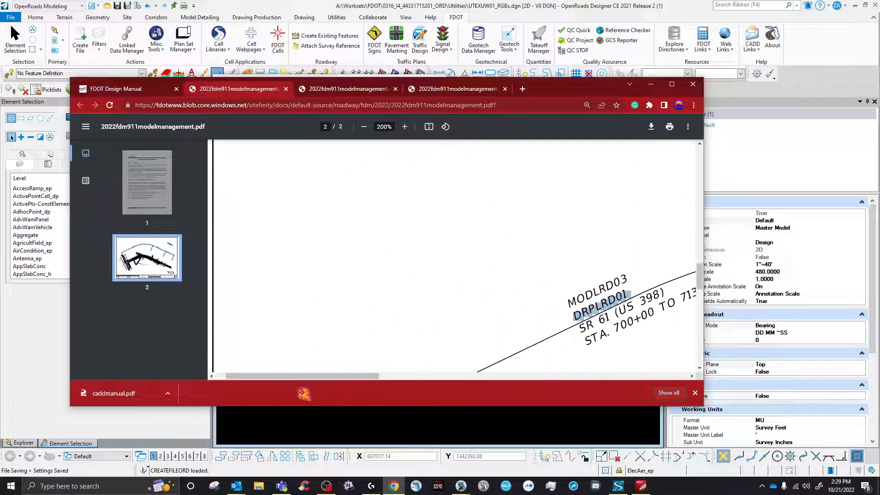
{"action": "left_click_drag", "start_coordinate": [294, 376], "coordinate": [358, 376]}
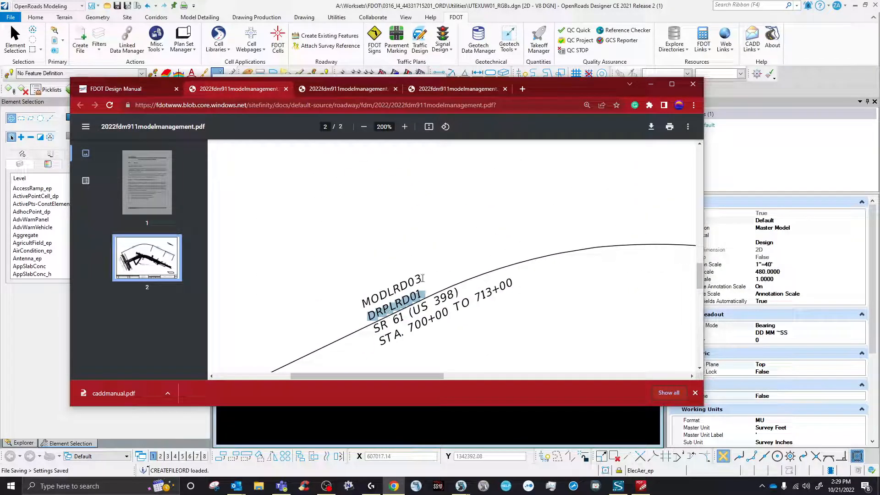
{"action": "left_click_drag", "start_coordinate": [548, 83], "coordinate": [575, 219]}
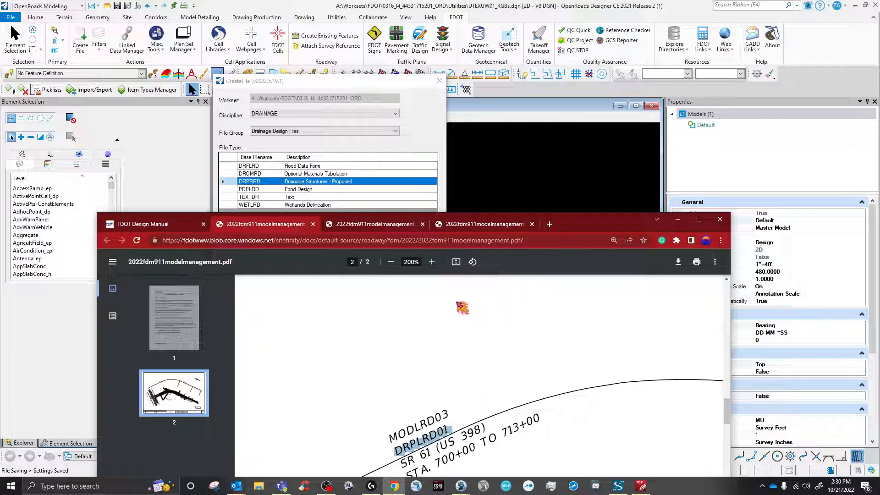
{"action": "left_click_drag", "start_coordinate": [591, 226], "coordinate": [605, 212]}
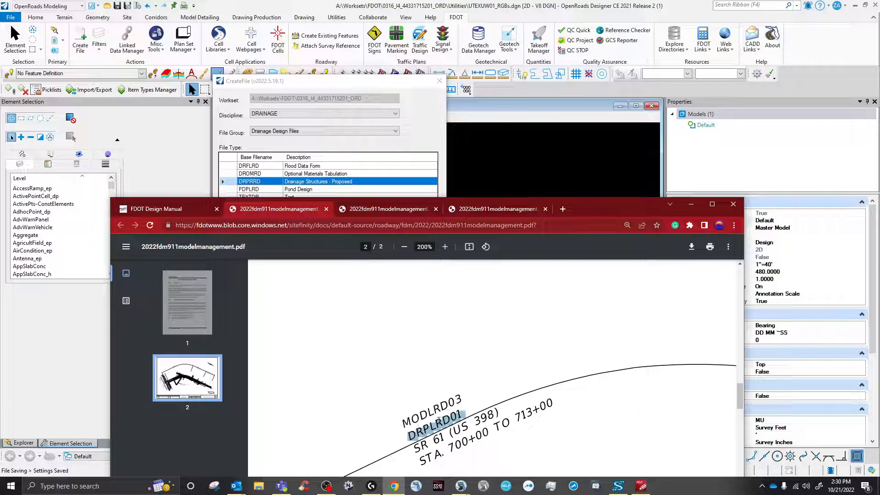
- List the Drainage Sheet Files group in the Create File dialog and place the Chrome exhibit beside it to compare DRPLRD01
{"action": "left_click", "coordinate": [419, 114]}
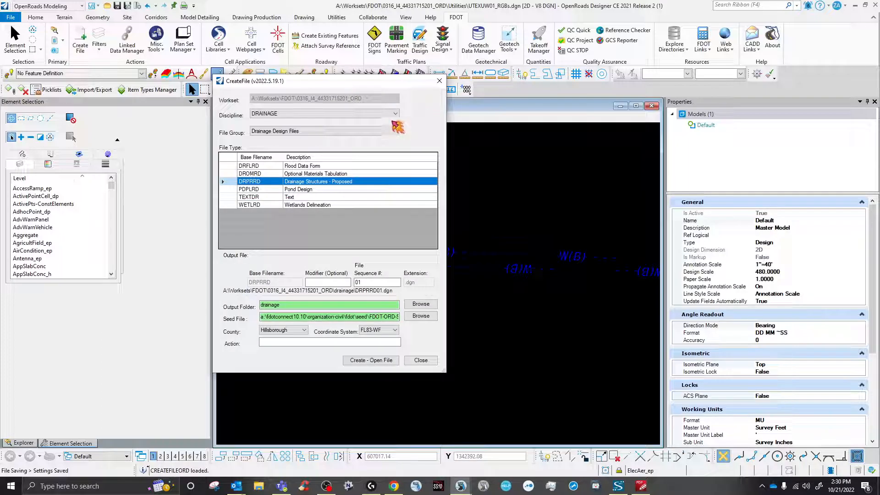
{"action": "left_click", "coordinate": [291, 132]}
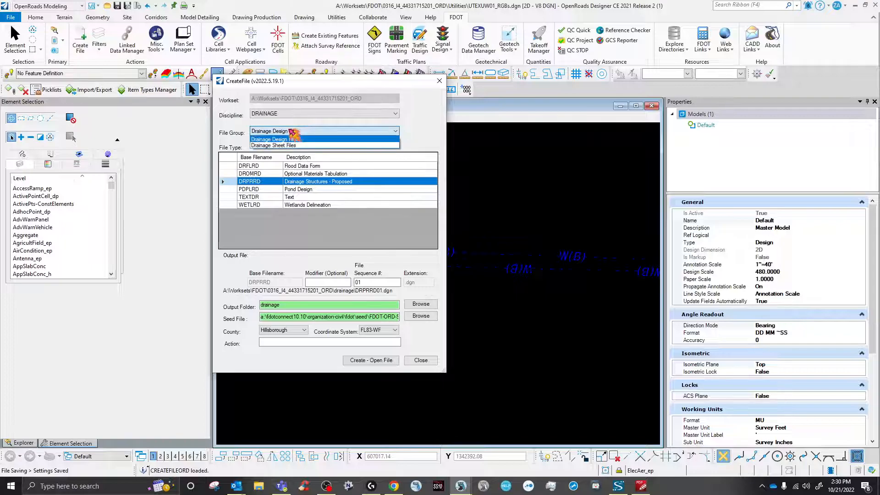
{"action": "left_click", "coordinate": [291, 145]}
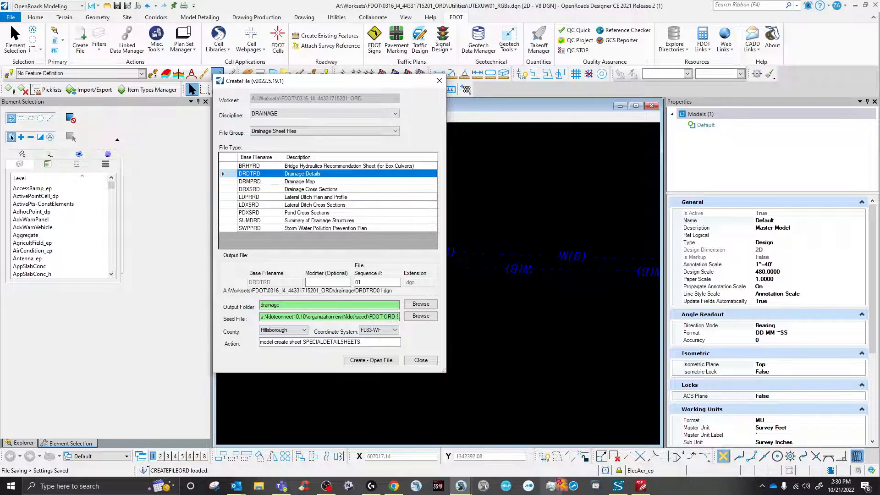
{"action": "left_click", "coordinate": [641, 487]}
{"action": "left_click", "coordinate": [395, 486]}
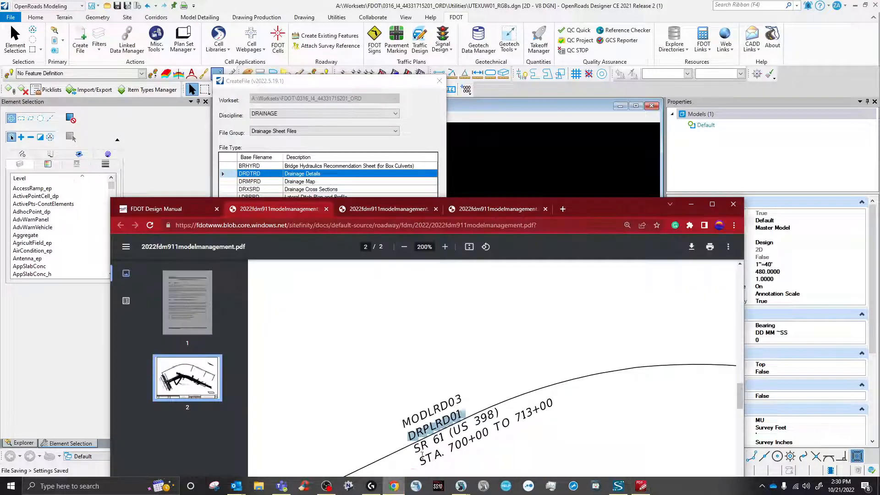
{"action": "left_click_drag", "start_coordinate": [589, 213], "coordinate": [870, 60]}
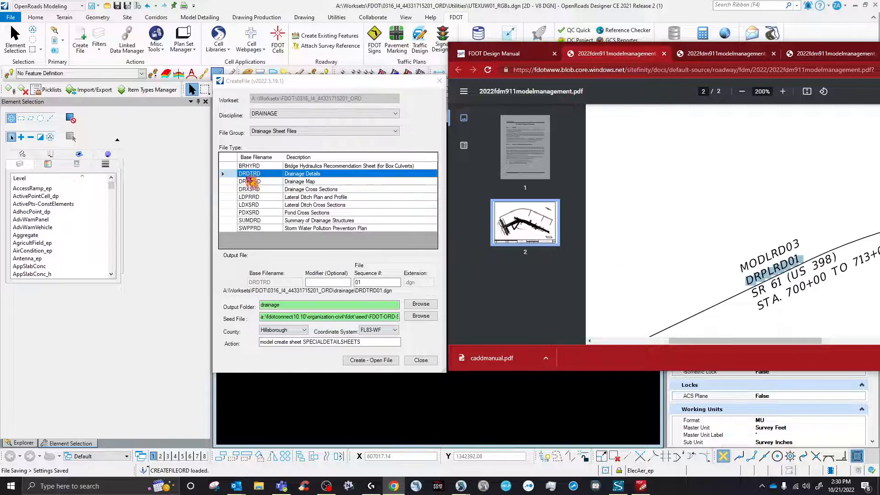
- Return the file group to Drainage Design Files and check the title block of the exhibit in Chrome
{"action": "left_click", "coordinate": [294, 132]}
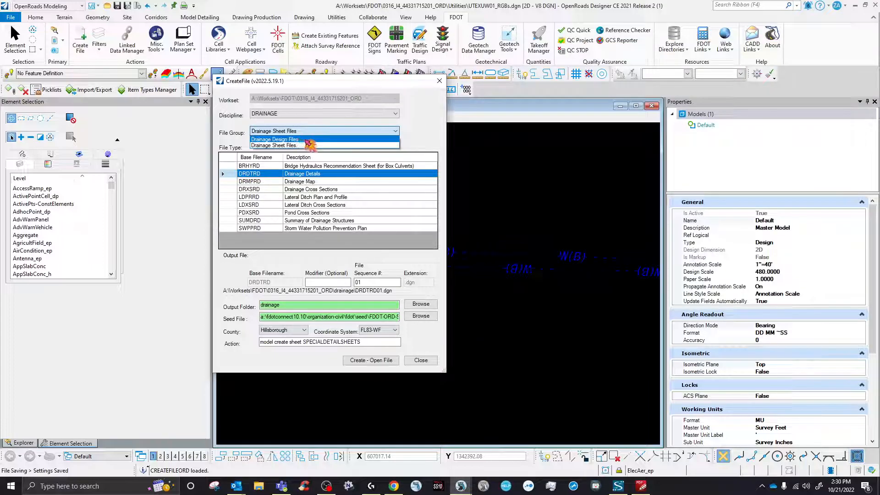
{"action": "left_click", "coordinate": [306, 139]}
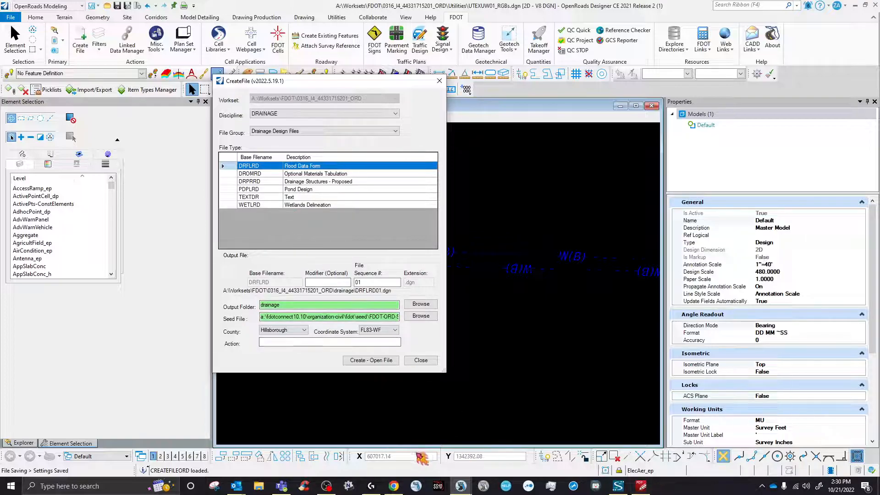
{"action": "left_click", "coordinate": [395, 485]}
{"action": "scroll", "coordinate": [635, 267], "scroll_direction": "down", "scroll_amount": 6}
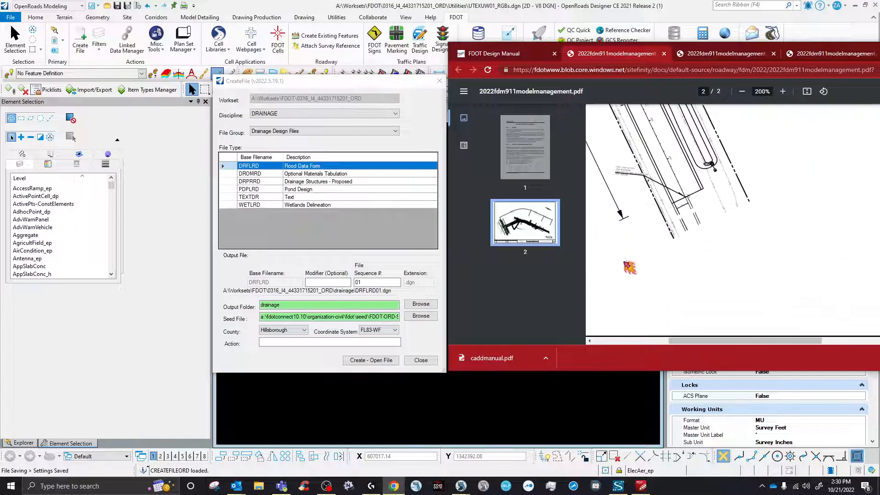
{"action": "left_click_drag", "start_coordinate": [708, 344], "coordinate": [879, 338]}
{"action": "scroll", "coordinate": [632, 186], "scroll_direction": "down", "scroll_amount": 3}
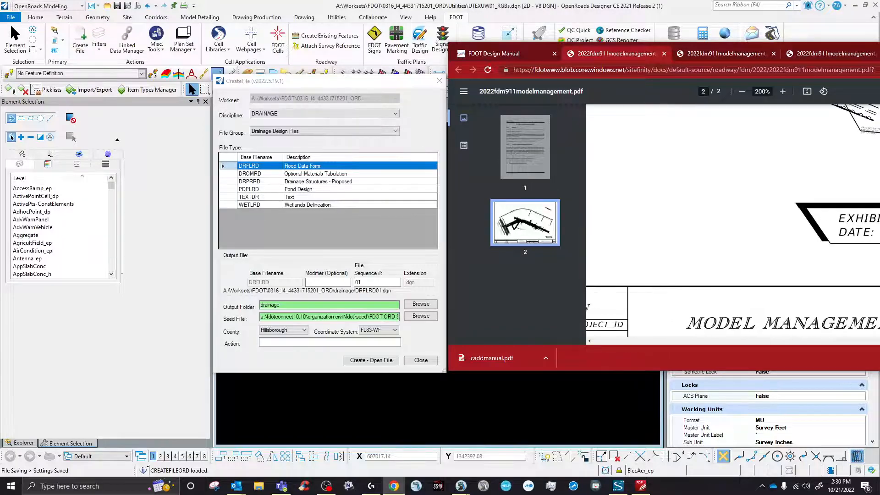
- Create and open Project Layout file PLAYRD01 from the ROADWAY discipline's Roadway Sheet Files group, and close the Create File dialog
{"action": "left_click", "coordinate": [288, 114]}
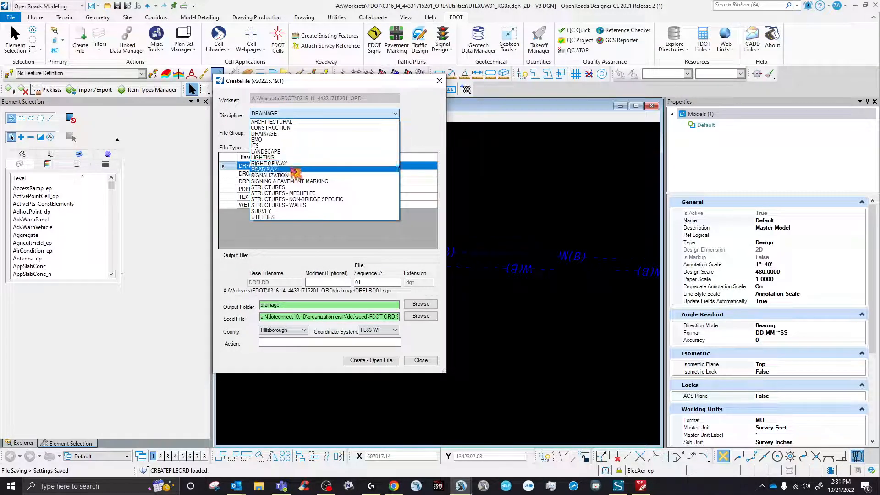
{"action": "left_click", "coordinate": [296, 169]}
{"action": "left_click", "coordinate": [305, 131]}
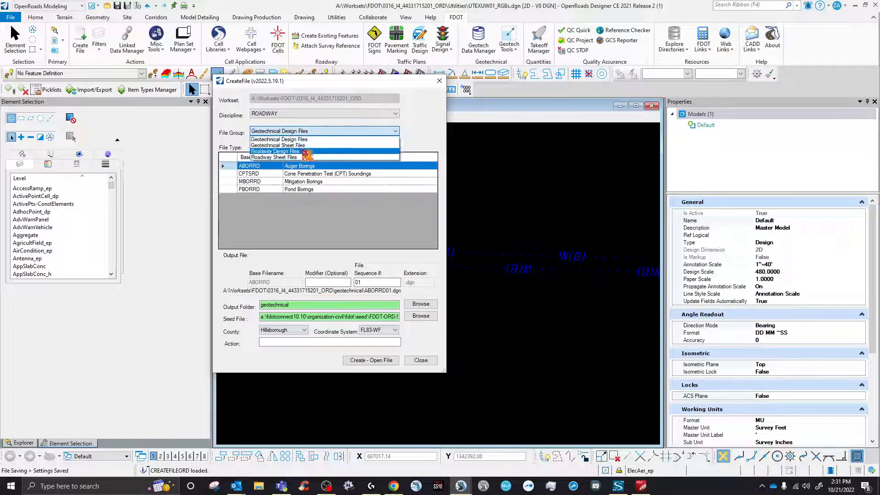
{"action": "left_click", "coordinate": [300, 157]}
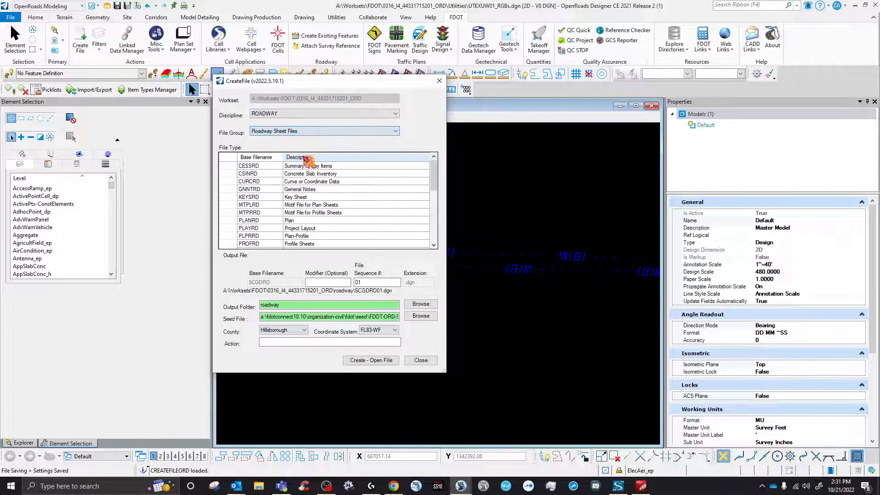
{"action": "left_click", "coordinate": [256, 228]}
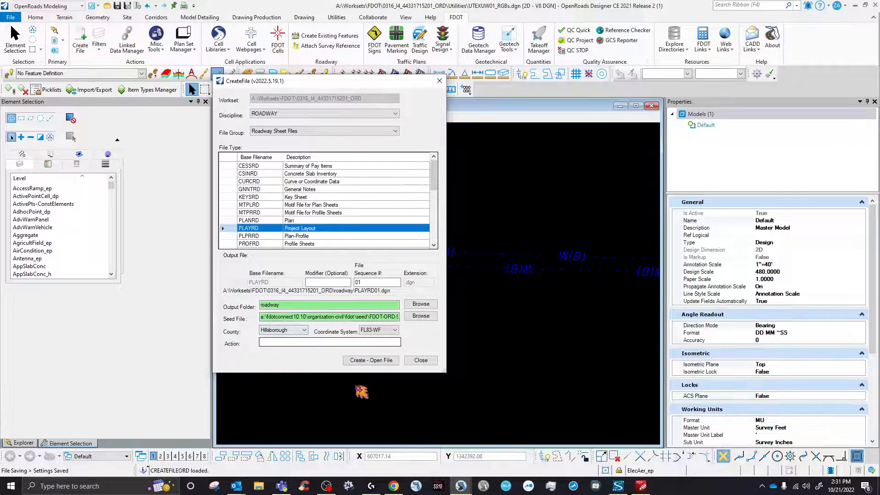
{"action": "left_click", "coordinate": [367, 360]}
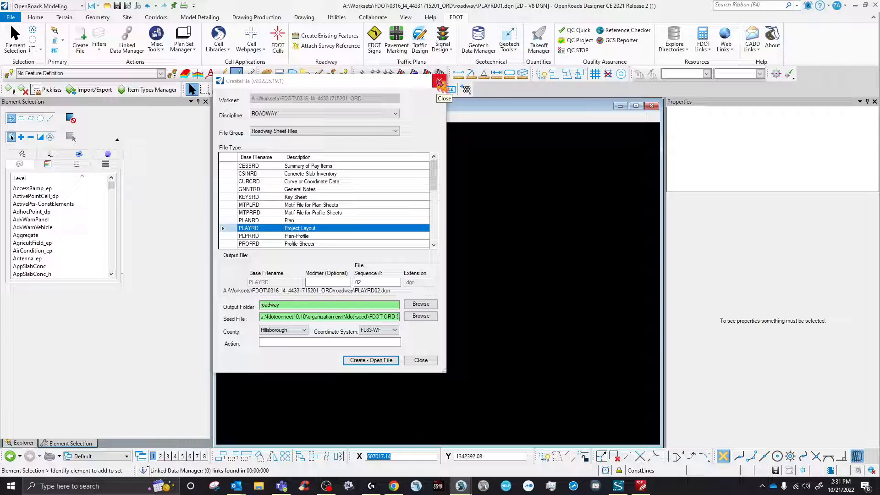
{"action": "left_click", "coordinate": [440, 83]}
- Attach ALGNRD01.dgn from the Roadway folder to the new file as a reference with Coincident - World orientation
{"action": "left_click", "coordinate": [310, 117]}
{"action": "left_click", "coordinate": [309, 118]}
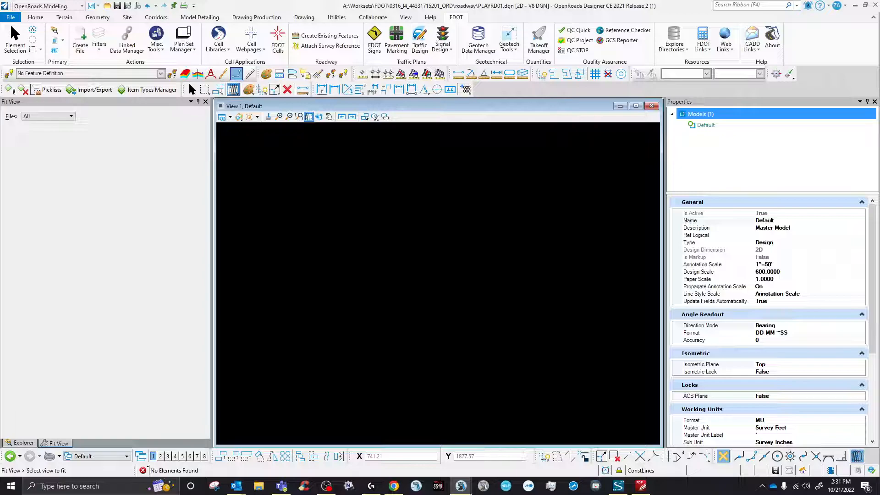
{"action": "left_click_drag", "start_coordinate": [879, 169], "coordinate": [530, 157]}
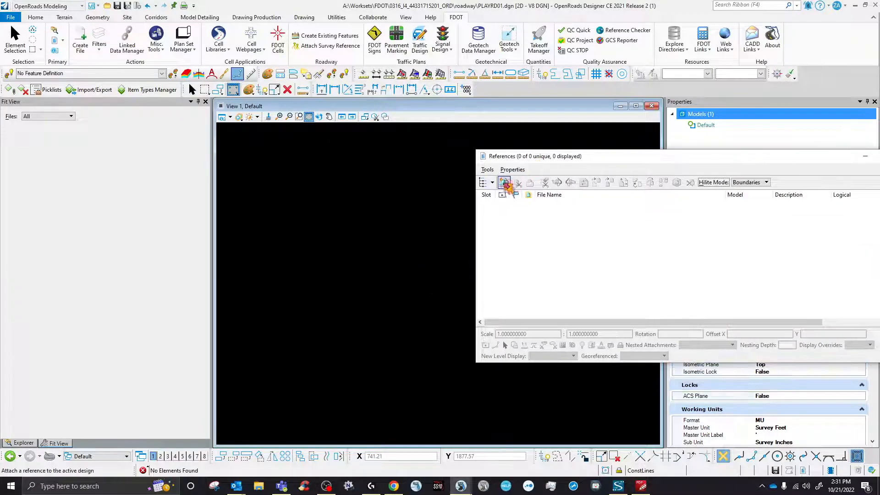
{"action": "left_click", "coordinate": [505, 182]}
{"action": "left_click", "coordinate": [423, 119]}
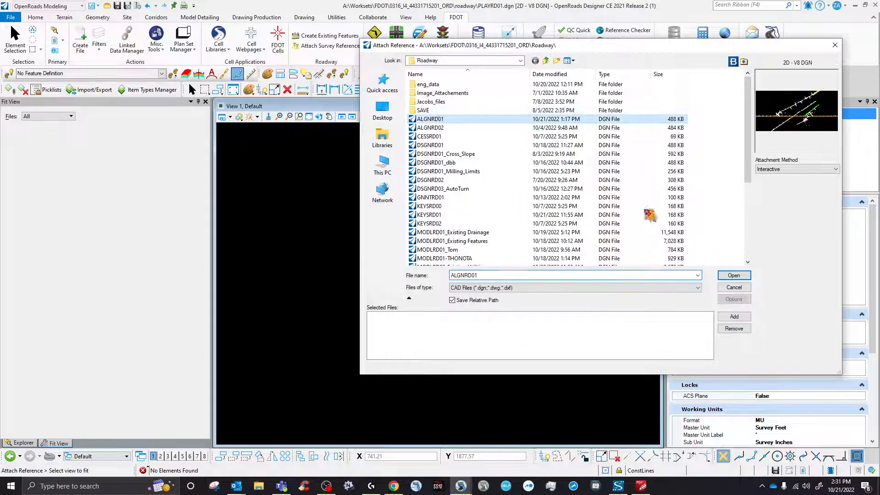
{"action": "left_click", "coordinate": [734, 275]}
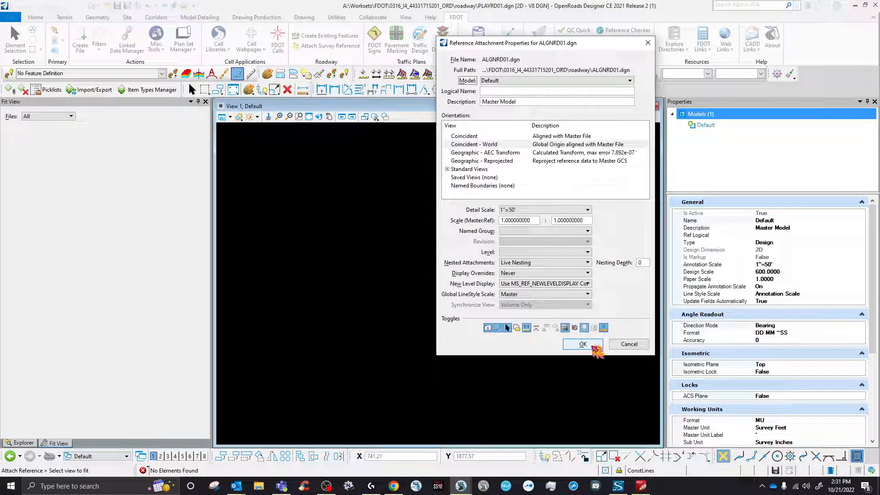
{"action": "left_click", "coordinate": [593, 348]}
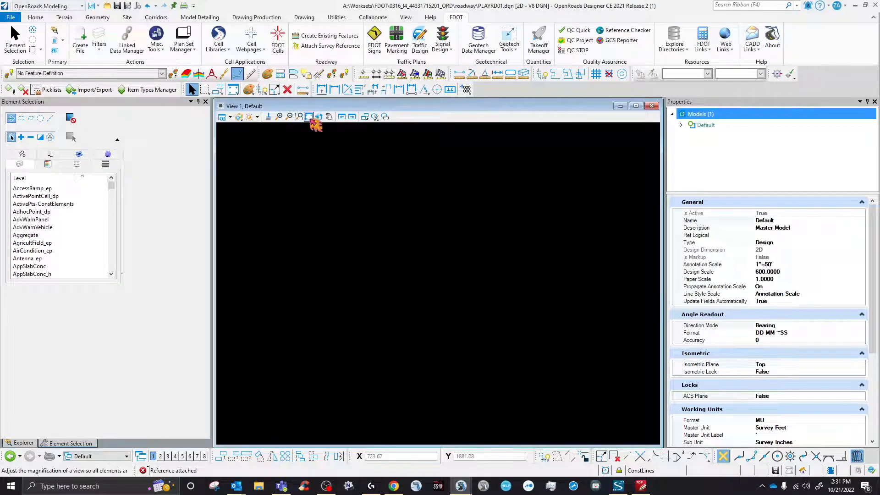
{"action": "left_click", "coordinate": [309, 117]}
{"action": "scroll", "coordinate": [436, 329], "scroll_direction": "up", "scroll_amount": 5}
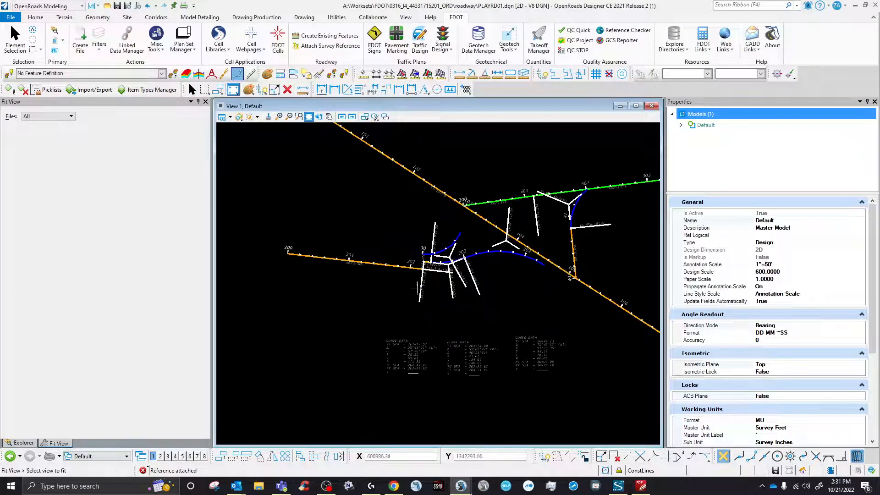
{"action": "scroll", "coordinate": [400, 249], "scroll_direction": "down", "scroll_amount": 4}
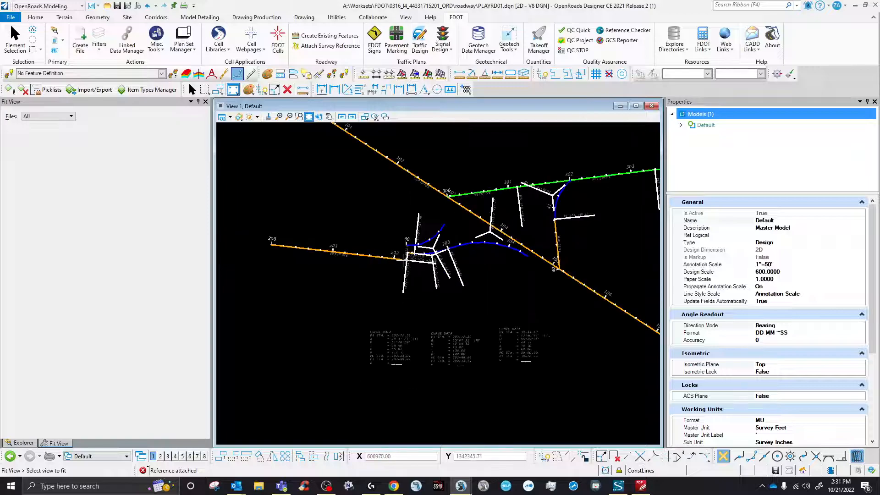
{"action": "scroll", "coordinate": [403, 251], "scroll_direction": "up", "scroll_amount": 2}
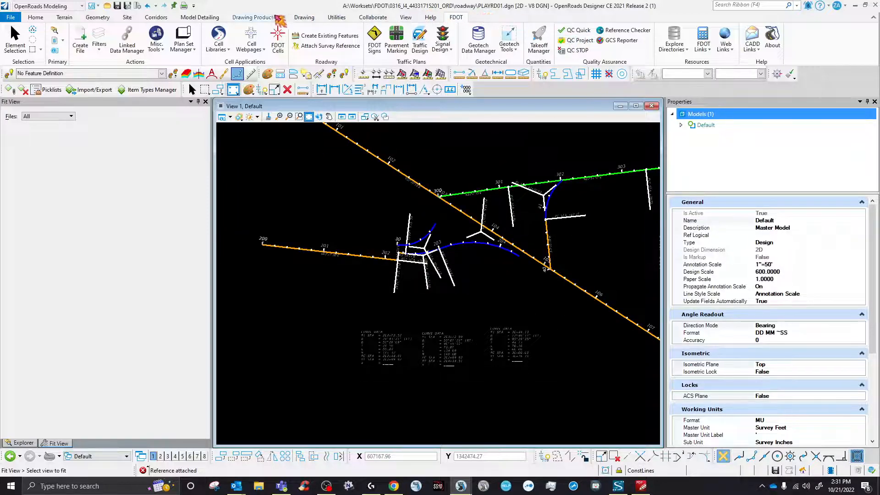
- Set the drawing's annotation scale to 1"=40' and save the file settings
{"action": "left_click", "coordinate": [256, 17]}
{"action": "left_click", "coordinate": [616, 30]}
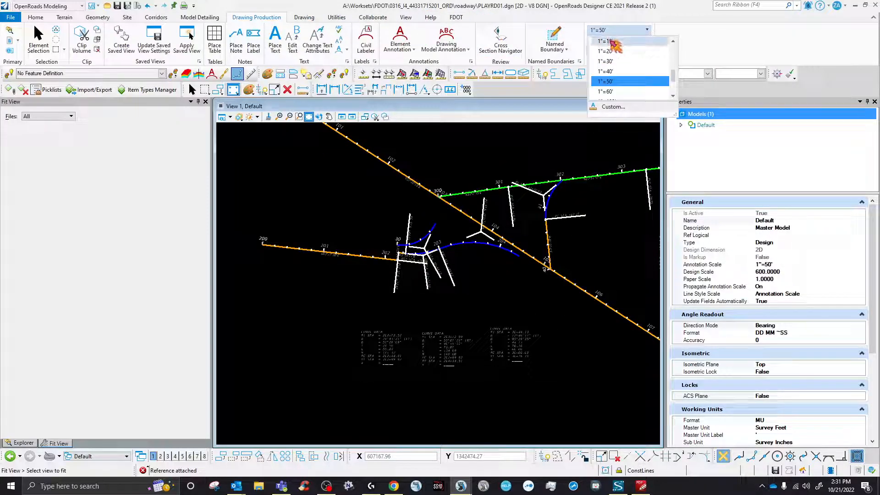
{"action": "left_click", "coordinate": [605, 71]}
{"action": "scroll", "coordinate": [433, 251], "scroll_direction": "up", "scroll_amount": 5}
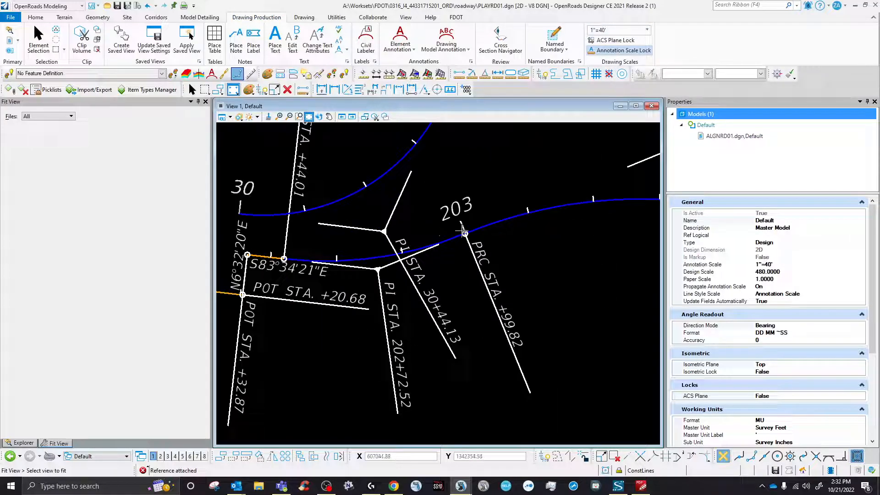
{"action": "scroll", "coordinate": [462, 232], "scroll_direction": "down", "scroll_amount": 4}
{"action": "scroll", "coordinate": [463, 236], "scroll_direction": "up", "scroll_amount": 2}
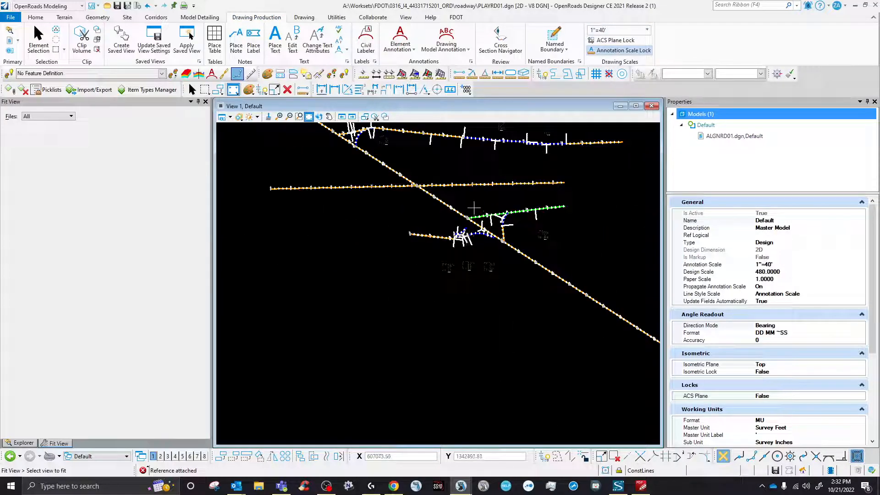
{"action": "left_click", "coordinate": [128, 6]}
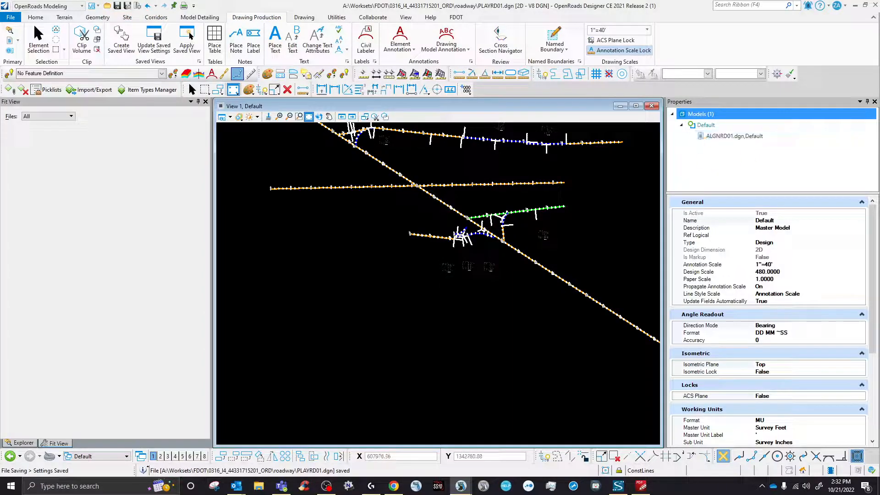
- Attach DSGNRD01.dgn from the Roadway folder as a second reference
{"action": "key", "text": "F9"}
{"action": "left_click", "coordinate": [500, 181]}
{"action": "scroll", "coordinate": [537, 237], "scroll_direction": "down", "scroll_amount": 5}
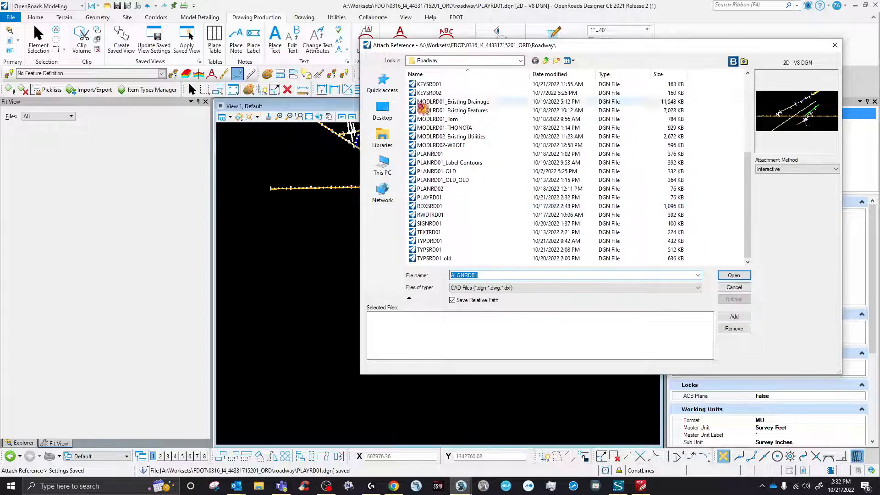
{"action": "scroll", "coordinate": [421, 108], "scroll_direction": "up", "scroll_amount": 5}
{"action": "left_click", "coordinate": [431, 145]}
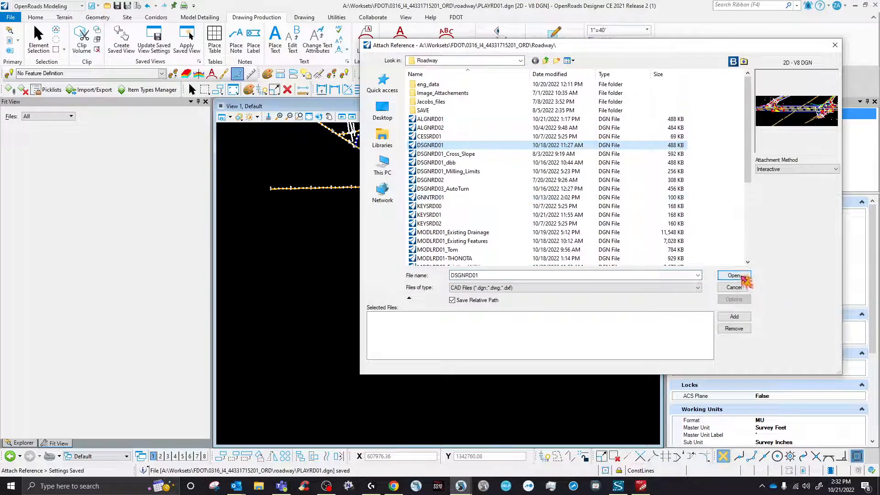
{"action": "left_click", "coordinate": [734, 276]}
{"action": "left_click", "coordinate": [587, 344]}
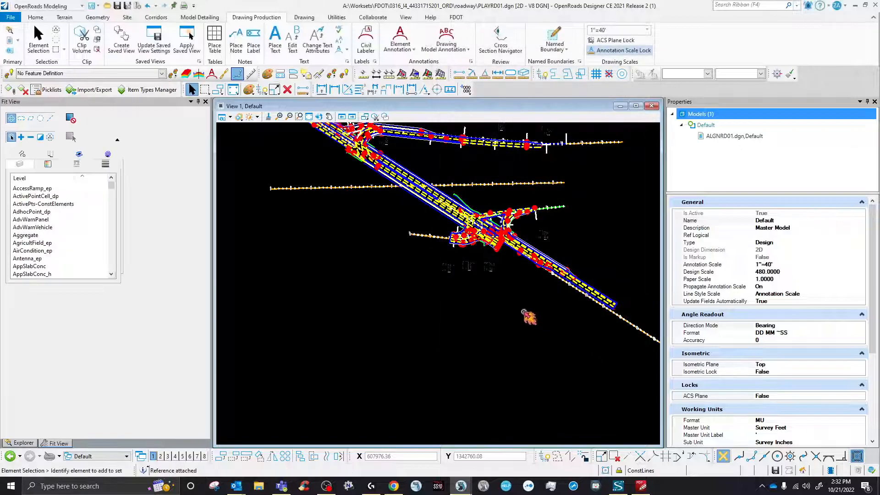
{"action": "scroll", "coordinate": [515, 222], "scroll_direction": "up", "scroll_amount": 5}
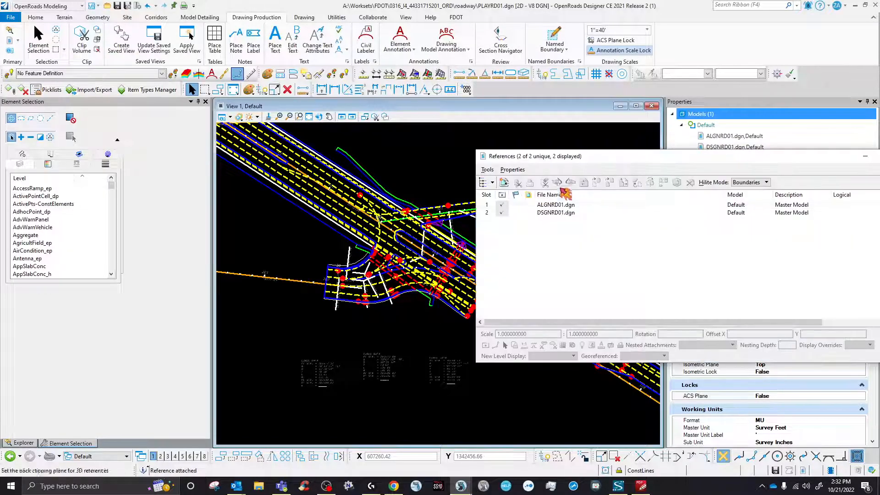
- Attach UTEXUW01_RGBs.dgn from the project's Utilities folder as a third reference, accepting its attachment settings
{"action": "left_click", "coordinate": [506, 182]}
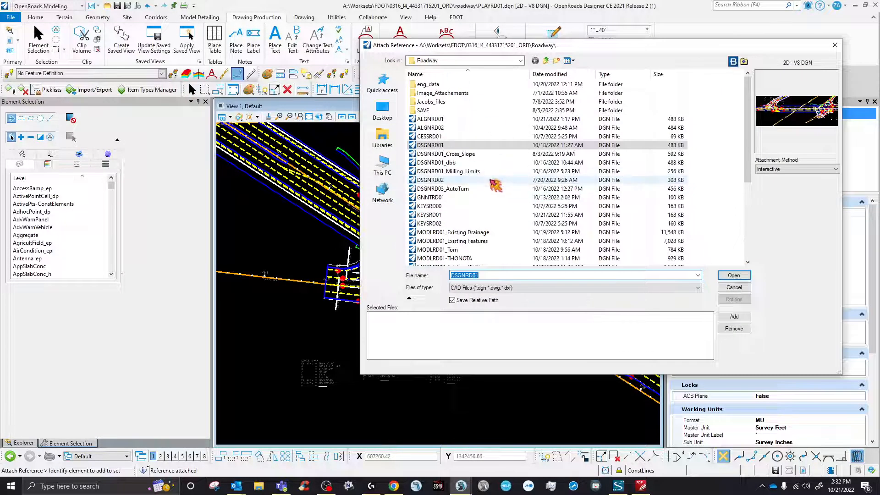
{"action": "scroll", "coordinate": [487, 188], "scroll_direction": "down", "scroll_amount": 1}
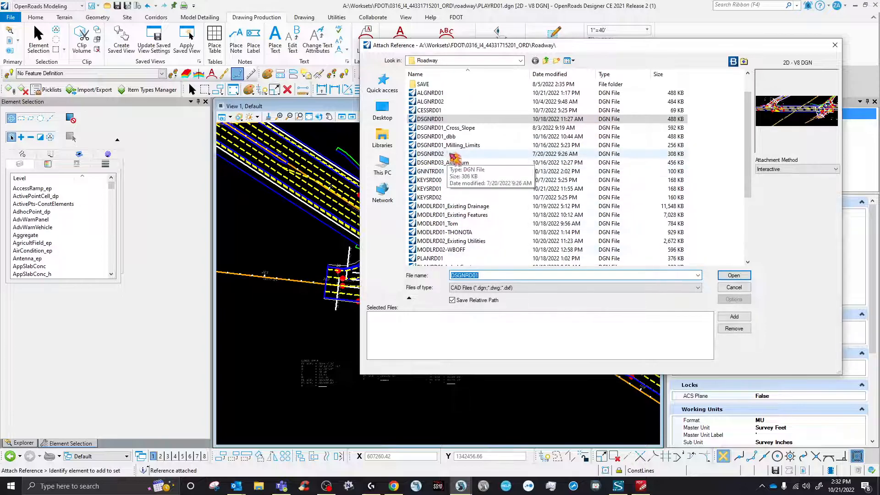
{"action": "scroll", "coordinate": [527, 151], "scroll_direction": "up", "scroll_amount": 1}
{"action": "left_click", "coordinate": [546, 62]}
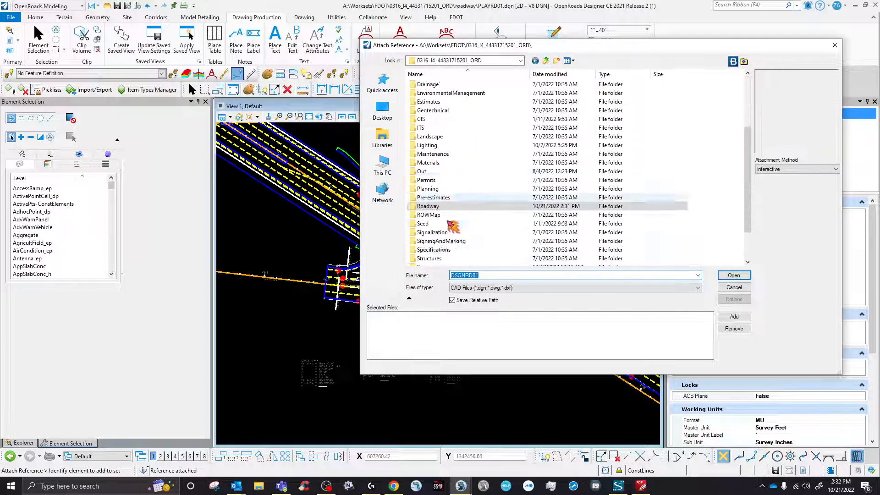
{"action": "scroll", "coordinate": [448, 226], "scroll_direction": "down", "scroll_amount": 1}
{"action": "double_click", "coordinate": [447, 239]}
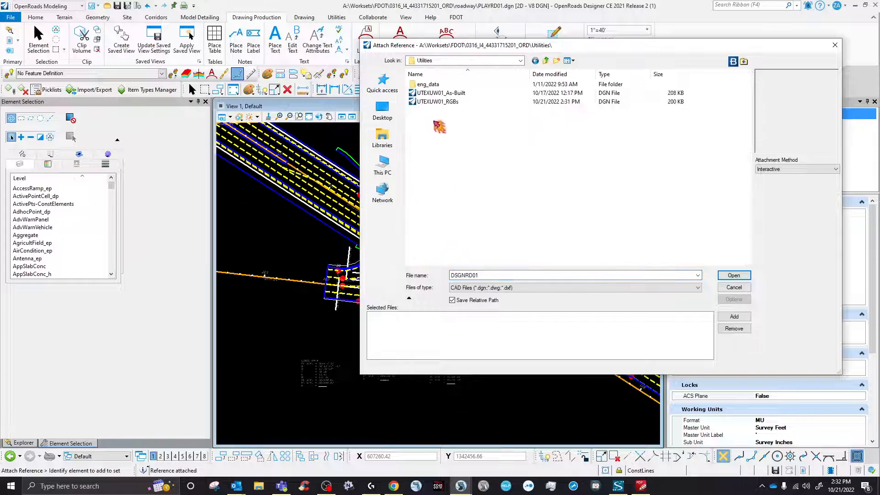
{"action": "left_click", "coordinate": [442, 102]}
{"action": "left_click", "coordinate": [726, 275]}
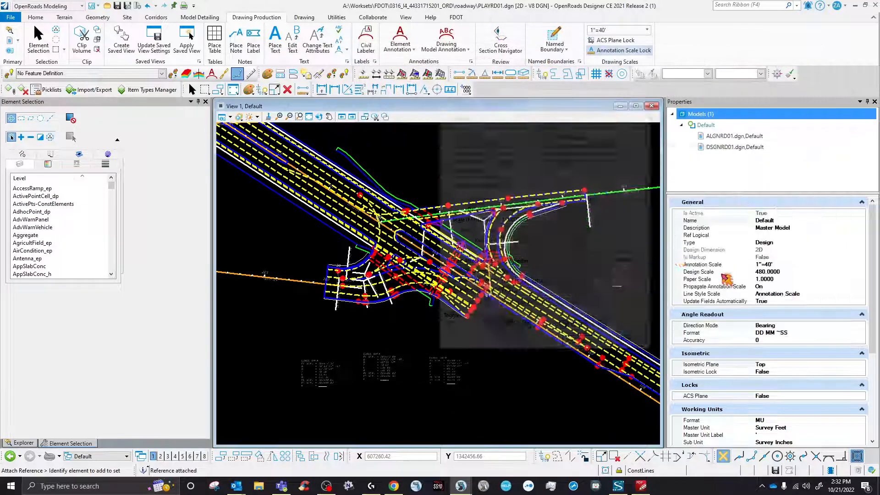
{"action": "left_click", "coordinate": [582, 347]}
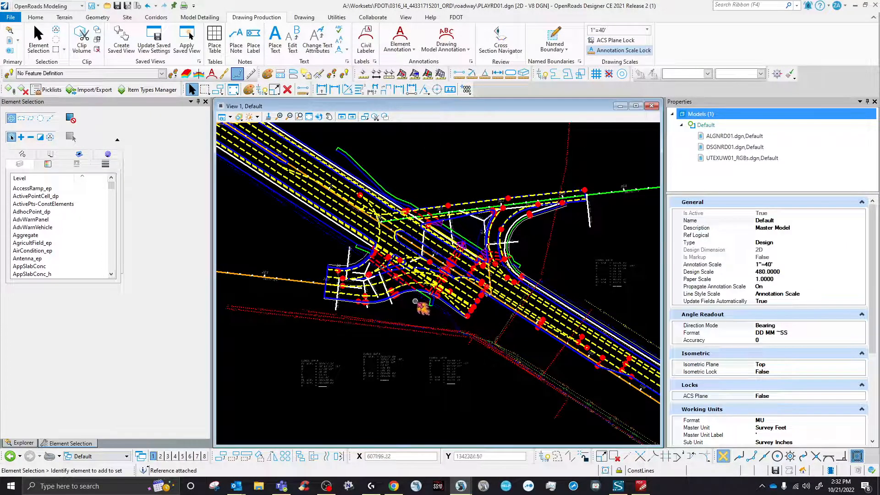
- Try annotation scales 1"=30' and 1"=60' on the utility line labels, and set the scale back to 1"=40'
{"action": "scroll", "coordinate": [428, 332], "scroll_direction": "up", "scroll_amount": 5}
{"action": "left_click", "coordinate": [597, 28]}
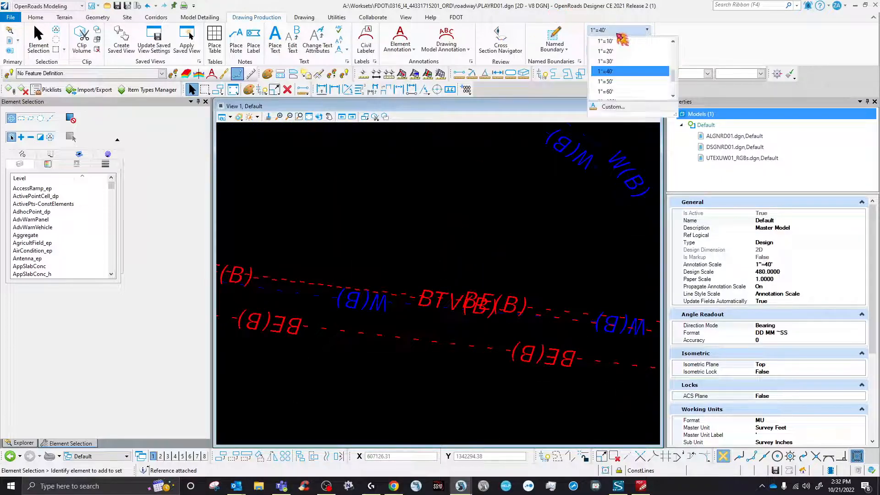
{"action": "left_click", "coordinate": [616, 62]}
{"action": "left_click", "coordinate": [619, 29]}
{"action": "left_click", "coordinate": [622, 80]}
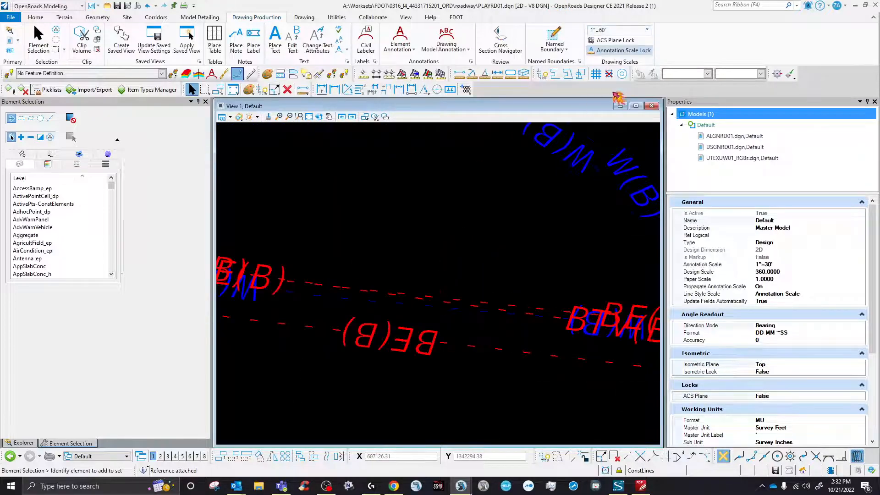
{"action": "left_click", "coordinate": [619, 30]}
{"action": "left_click", "coordinate": [618, 72]}
{"action": "scroll", "coordinate": [467, 246], "scroll_direction": "down", "scroll_amount": 5}
{"action": "scroll", "coordinate": [481, 214], "scroll_direction": "up", "scroll_amount": 2}
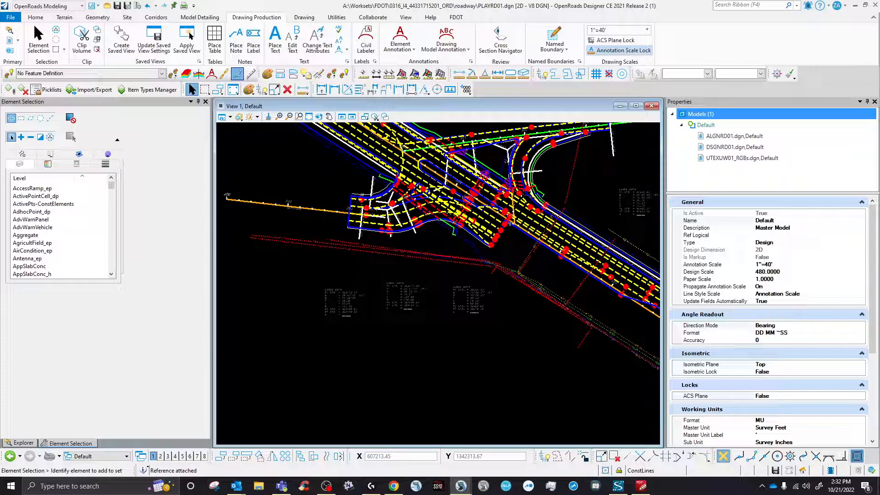
- Attach SURVRD01_EAI.DGN from the project's Survey folder as a fourth reference, accepting its attachment settings
{"action": "left_click", "coordinate": [509, 179]}
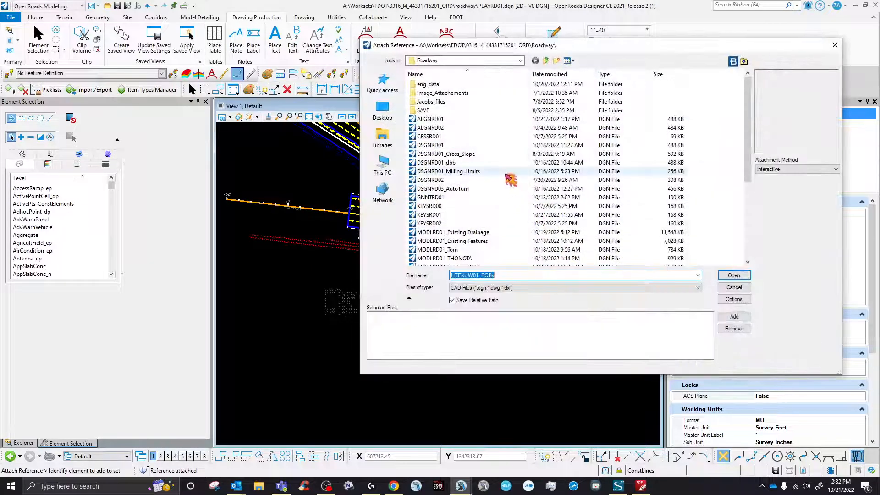
{"action": "left_click", "coordinate": [545, 61]}
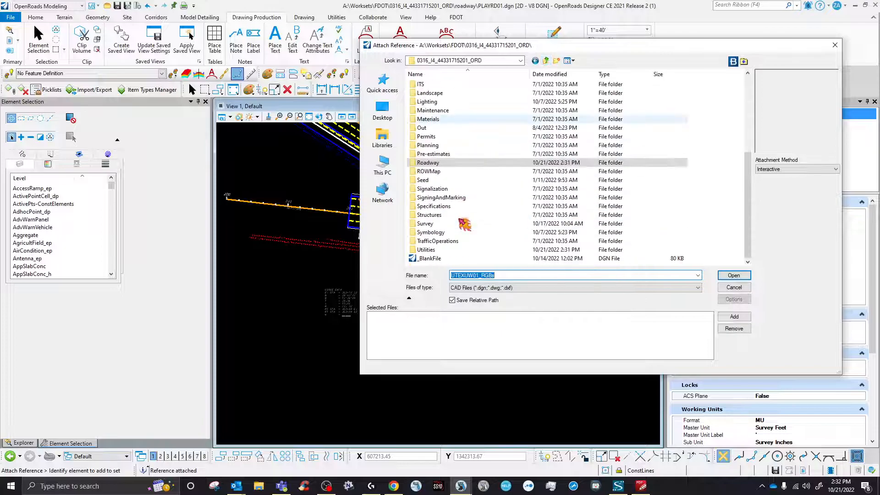
{"action": "double_click", "coordinate": [426, 223]}
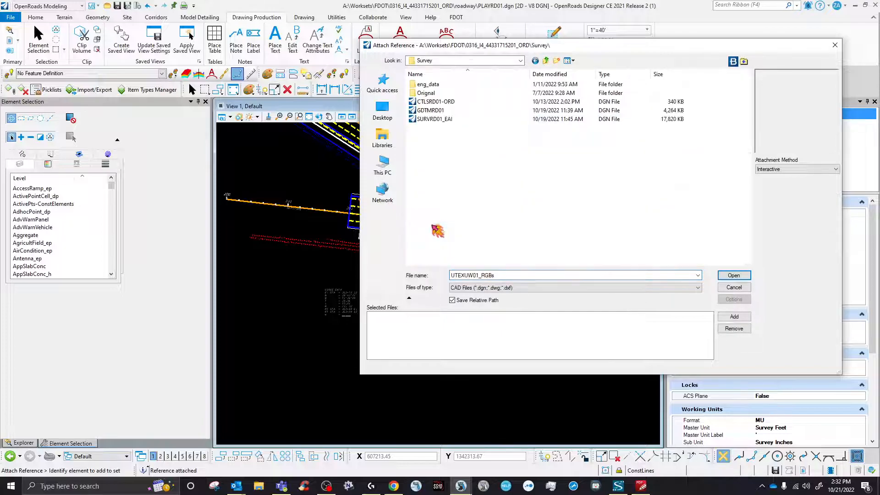
{"action": "left_click", "coordinate": [435, 119]}
{"action": "left_click", "coordinate": [733, 275]}
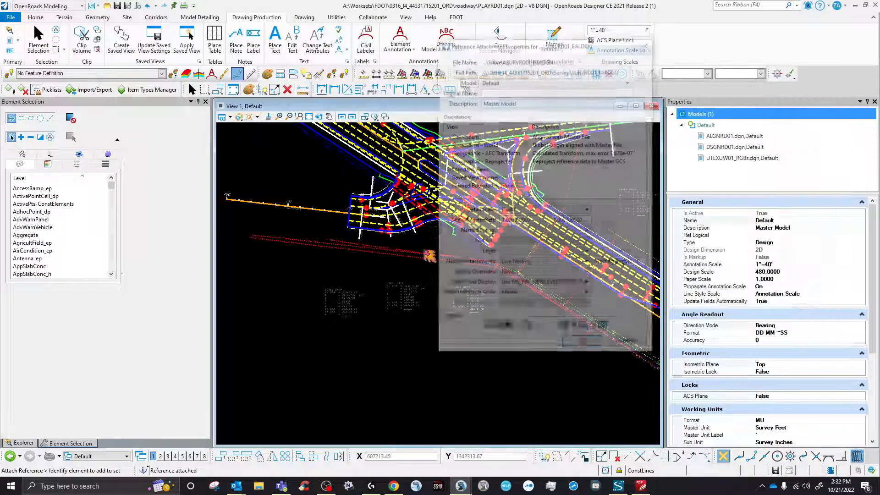
{"action": "left_click", "coordinate": [591, 347]}
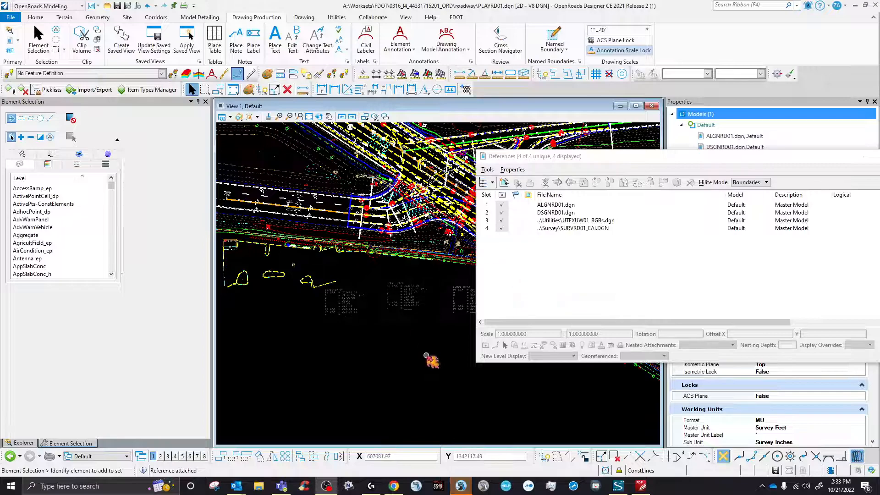
{"action": "scroll", "coordinate": [367, 297], "scroll_direction": "down", "scroll_amount": 5}
{"action": "scroll", "coordinate": [367, 298], "scroll_direction": "up", "scroll_amount": 3}
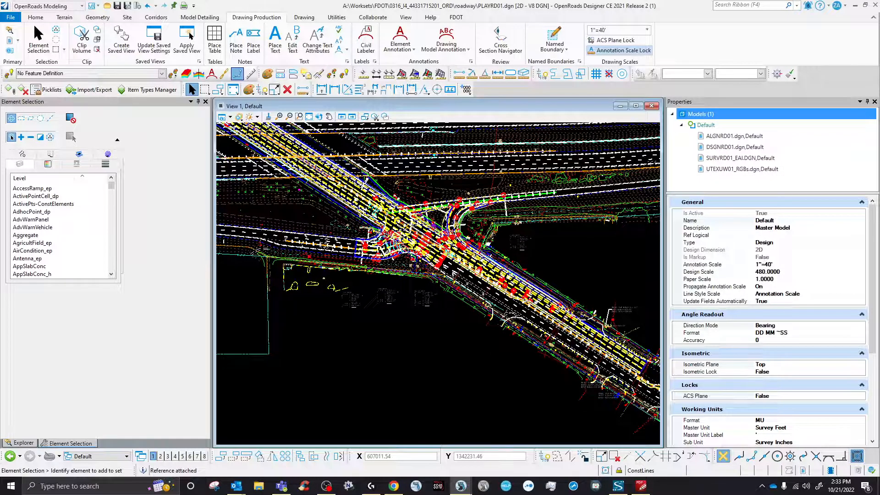
{"action": "scroll", "coordinate": [479, 326], "scroll_direction": "down", "scroll_amount": 8}
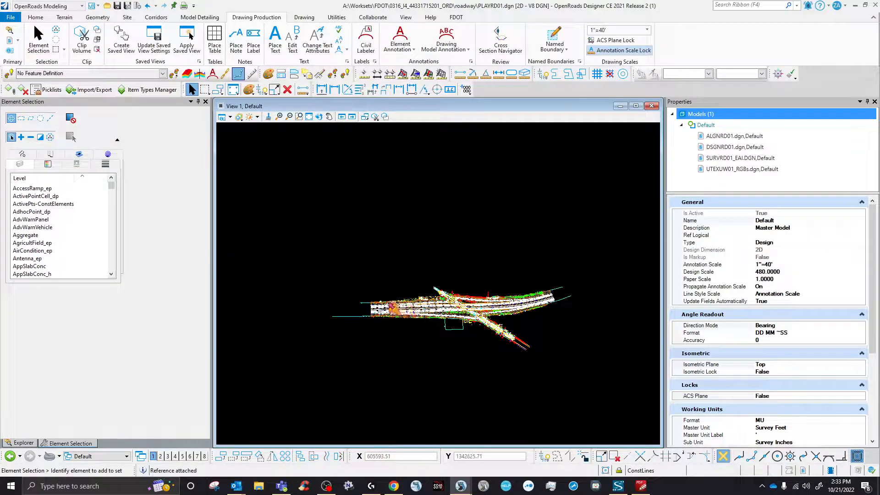
{"action": "scroll", "coordinate": [386, 302], "scroll_direction": "up", "scroll_amount": 3}
{"action": "left_click", "coordinate": [554, 42]}
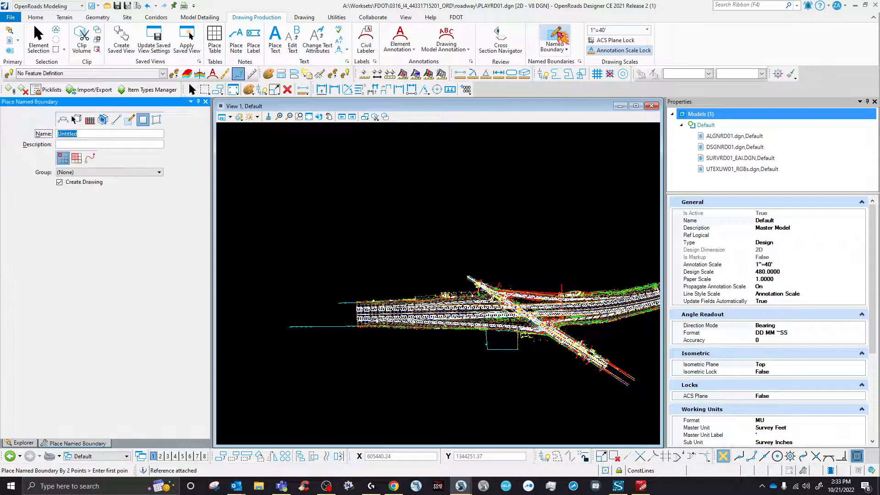
{"action": "left_click", "coordinate": [63, 119]}
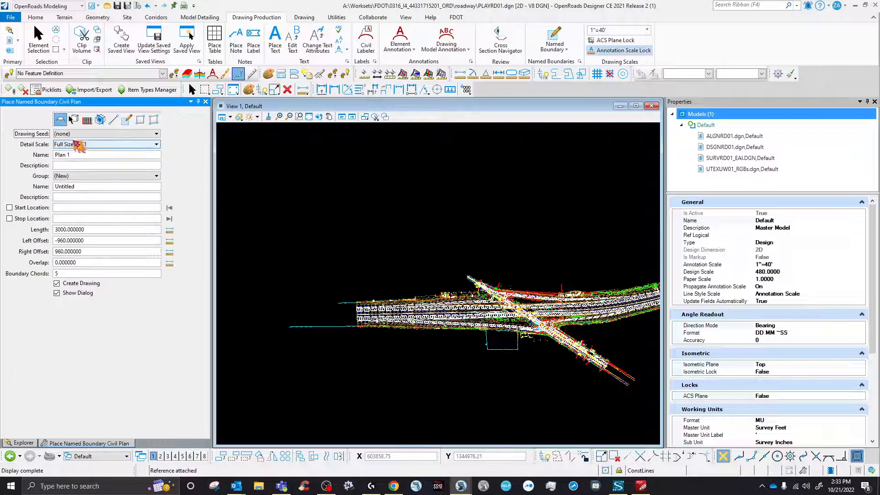
{"action": "left_click", "coordinate": [77, 136]}
{"action": "left_click", "coordinate": [154, 120]}
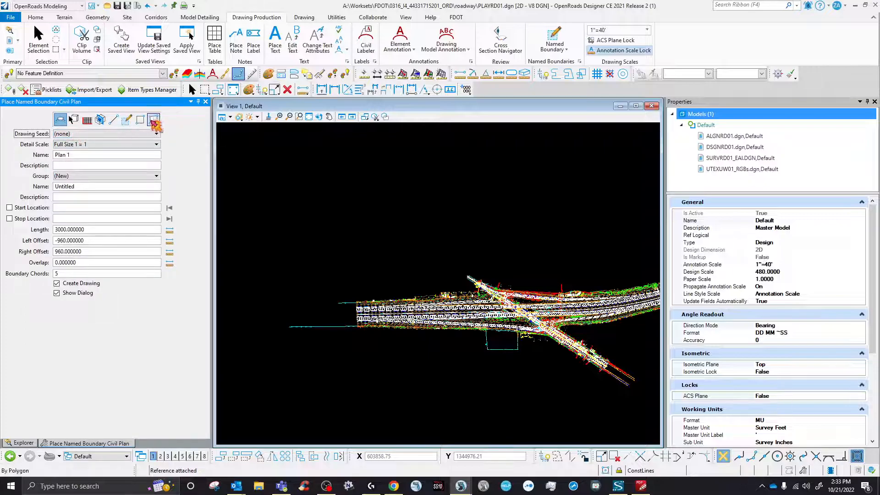
{"action": "left_click", "coordinate": [142, 121]}
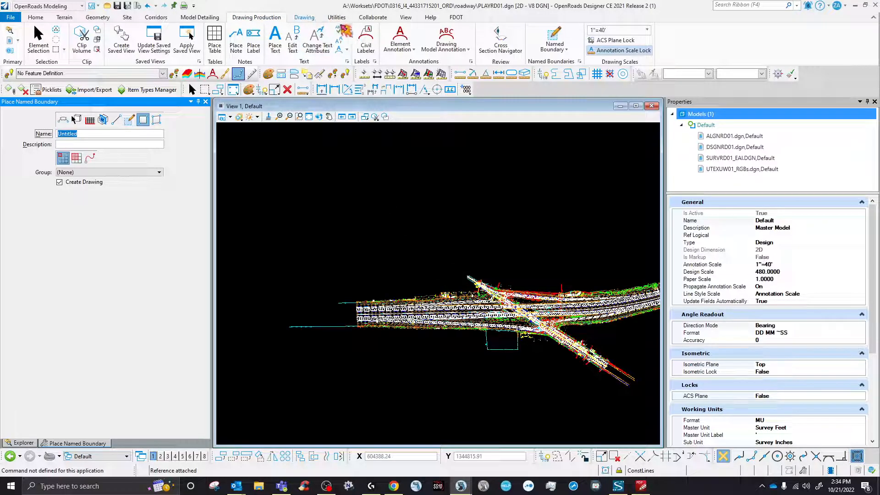
- Draw an orthogonal block about 2,540 by 1,880 ft in the empty area above the west end of the roadway
{"action": "left_click", "coordinate": [304, 18]}
{"action": "left_click", "coordinate": [404, 39]}
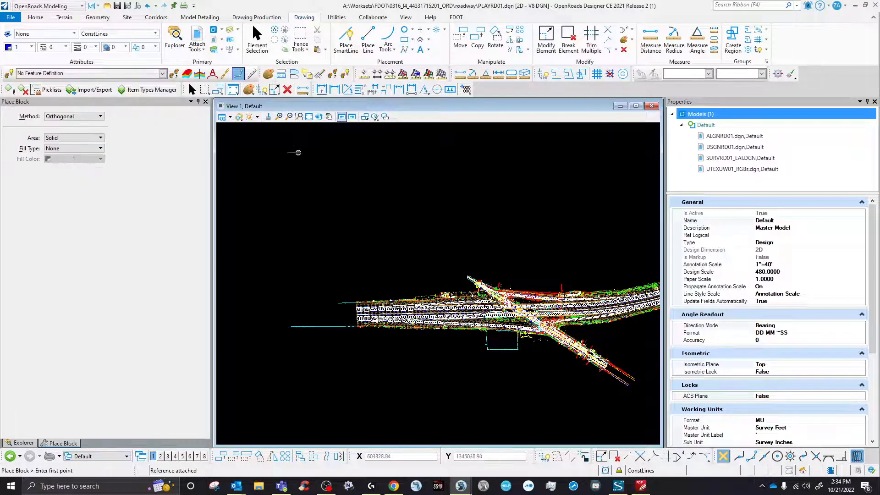
{"action": "left_click", "coordinate": [271, 144]}
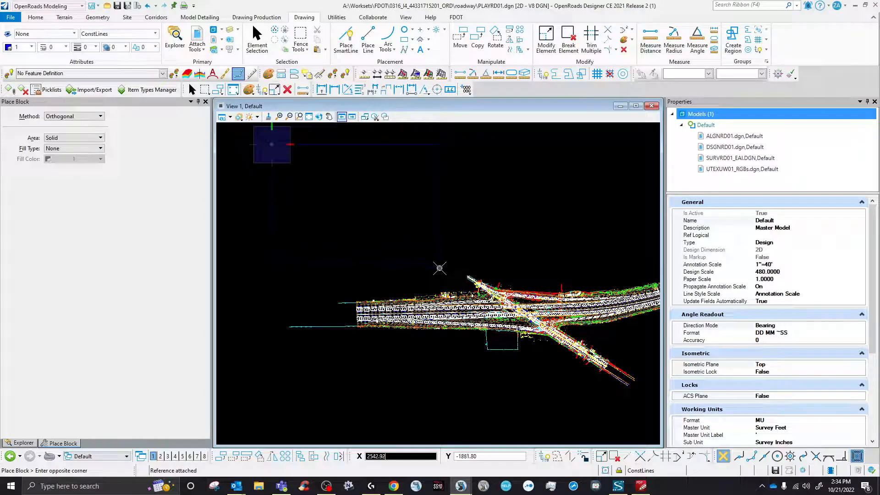
{"action": "left_click", "coordinate": [439, 267]}
- Make NonPlottingEle_dp the active level and transfer the rectangular block to that level
{"action": "left_click", "coordinate": [118, 34]}
{"action": "type", "text": "non"}
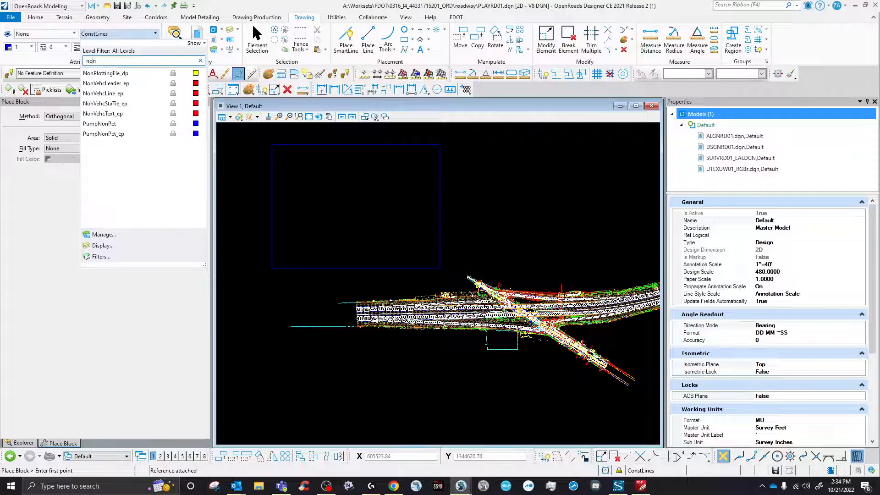
{"action": "left_click", "coordinate": [106, 73]}
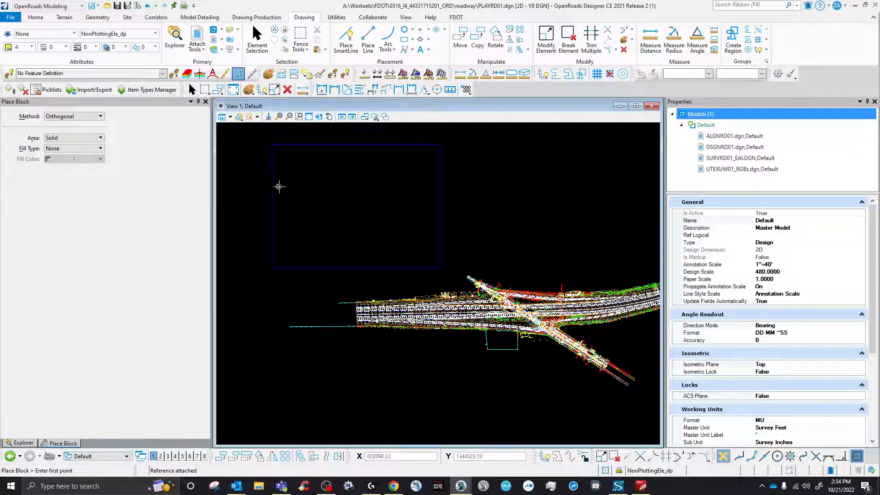
{"action": "left_click", "coordinate": [257, 36]}
{"action": "left_click", "coordinate": [303, 144]}
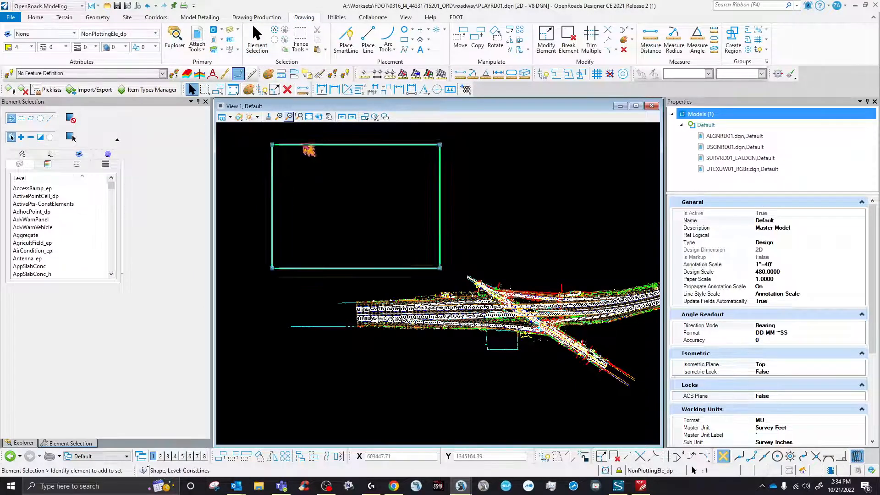
{"action": "left_click", "coordinate": [268, 74]}
{"action": "left_click", "coordinate": [285, 157]}
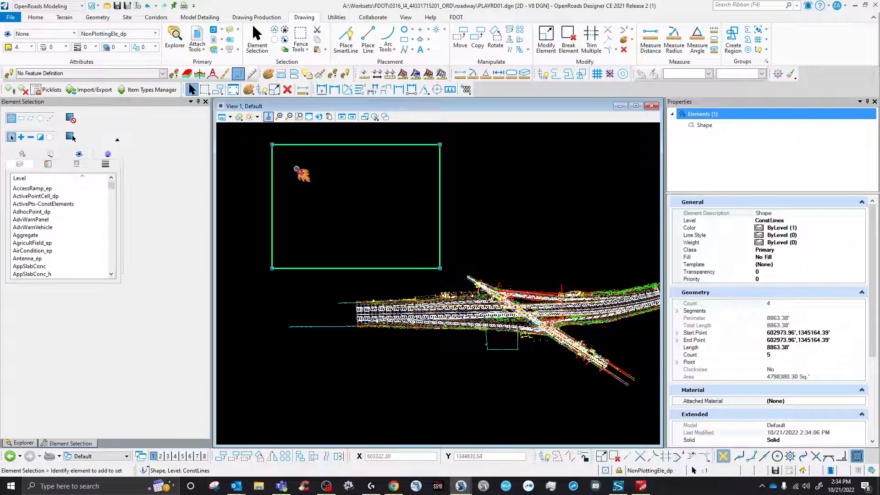
{"action": "left_click", "coordinate": [295, 167]}
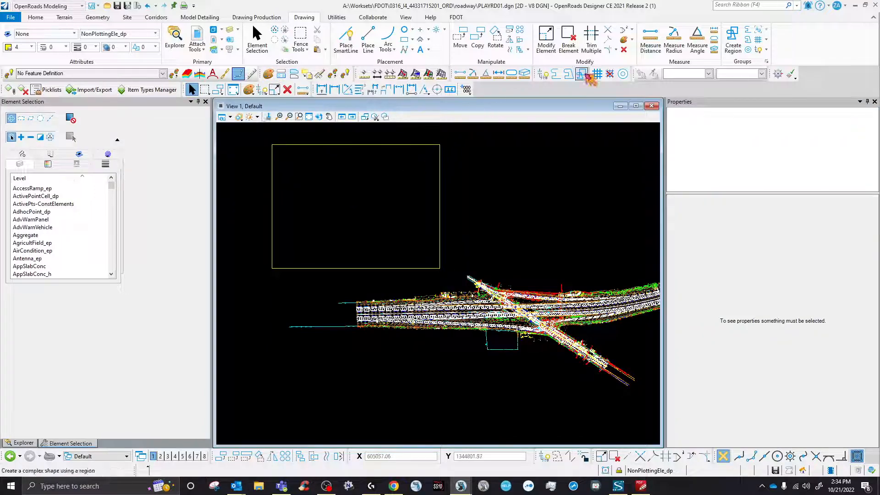
- Start placing a civil plan named boundary and choose the 11x17 Plan Only drawing seed
{"action": "left_click", "coordinate": [456, 17]}
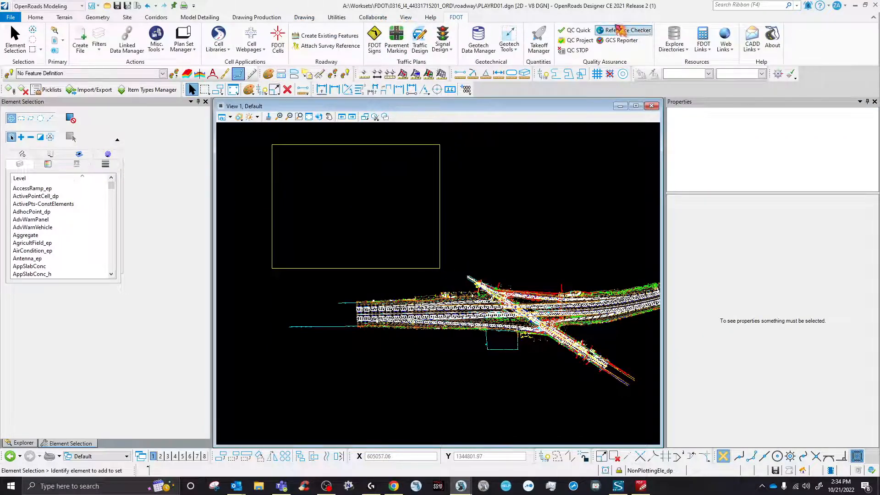
{"action": "left_click", "coordinate": [257, 18]}
{"action": "left_click", "coordinate": [556, 37]}
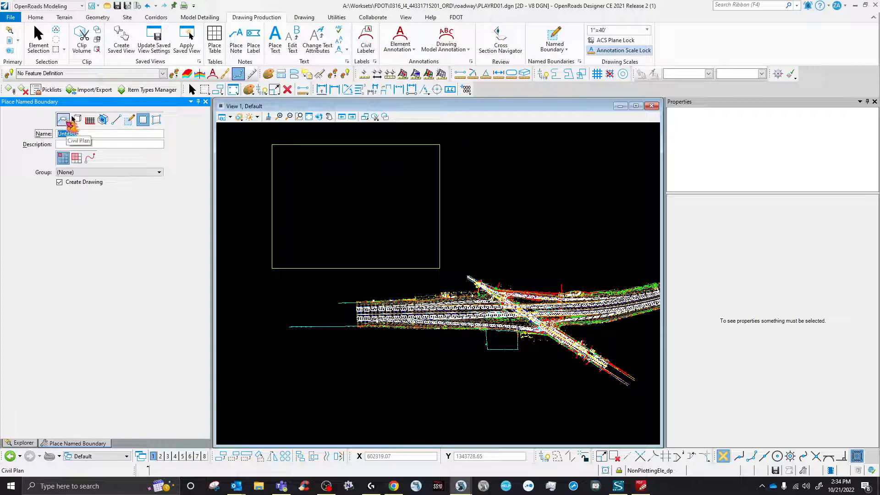
{"action": "left_click", "coordinate": [71, 121]}
{"action": "left_click", "coordinate": [78, 134]}
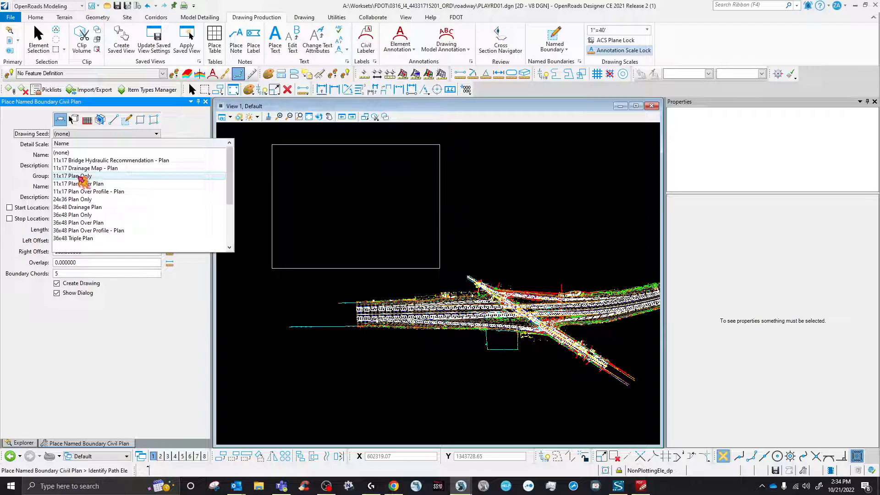
{"action": "left_click", "coordinate": [82, 176]}
{"action": "left_click", "coordinate": [72, 144]}
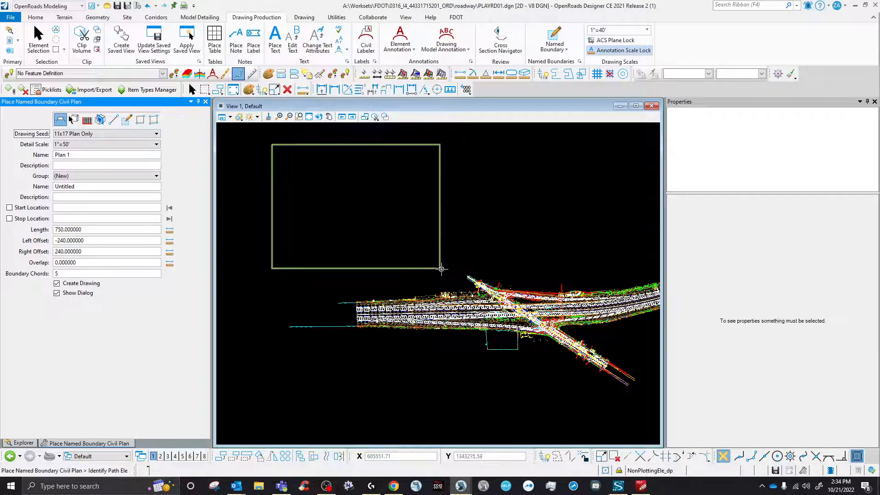
- Set the detail scale of the civil plan named boundary to 1"=40'
{"action": "left_click", "coordinate": [154, 119]}
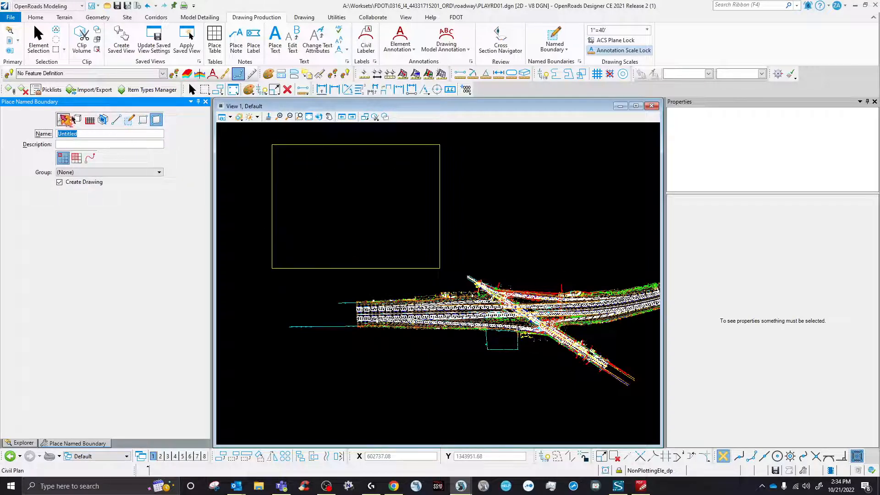
{"action": "left_click", "coordinate": [65, 118]}
{"action": "left_click", "coordinate": [89, 133]}
{"action": "left_click", "coordinate": [88, 136]}
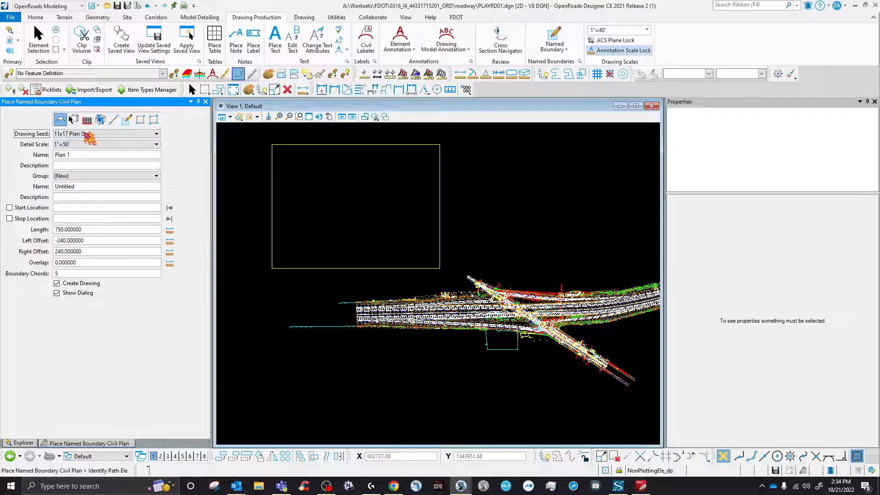
{"action": "left_click", "coordinate": [91, 145]}
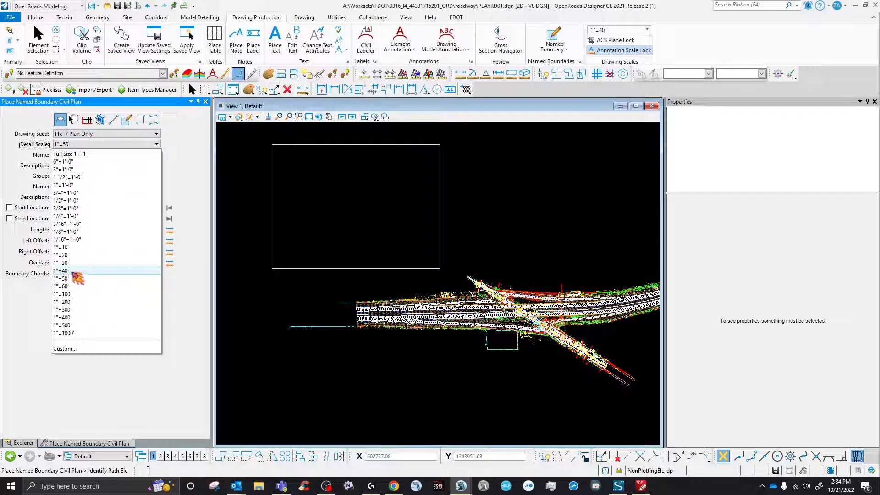
{"action": "left_click", "coordinate": [65, 271]}
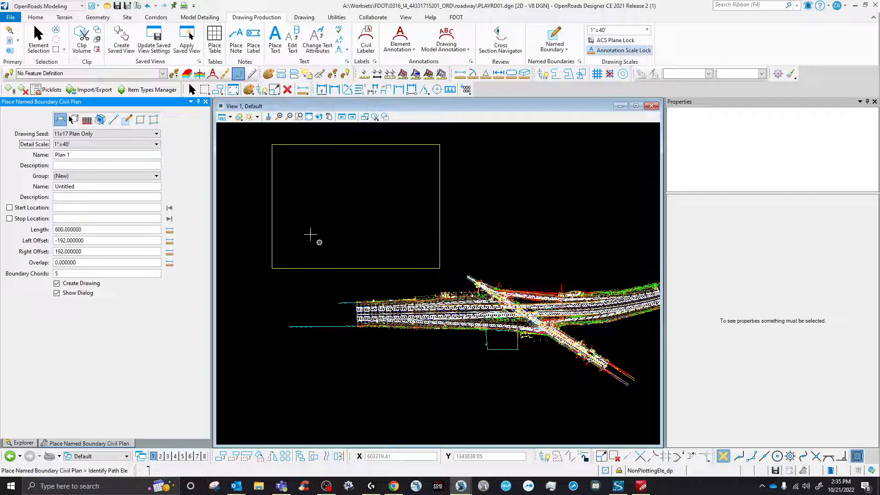
- Change the civil plan named boundary's drawing seed to 36x48 Plan Only
{"action": "left_click", "coordinate": [93, 133]}
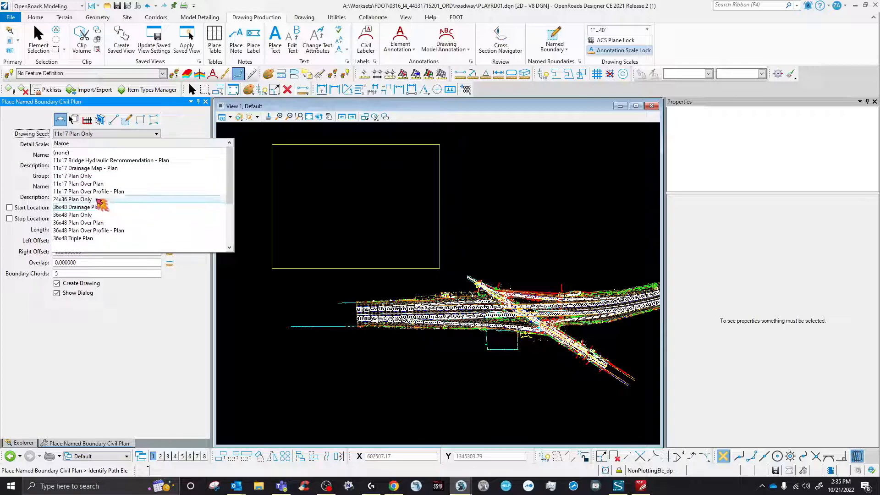
{"action": "left_click", "coordinate": [97, 216]}
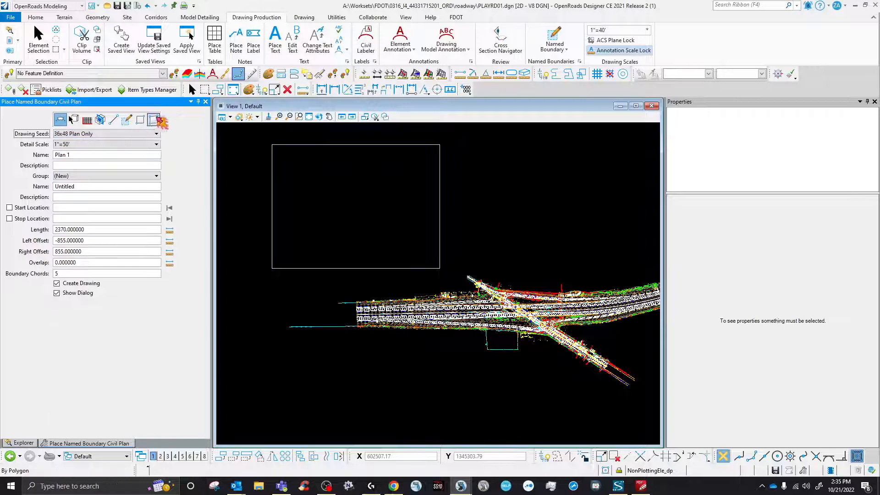
{"action": "left_click", "coordinate": [153, 120]}
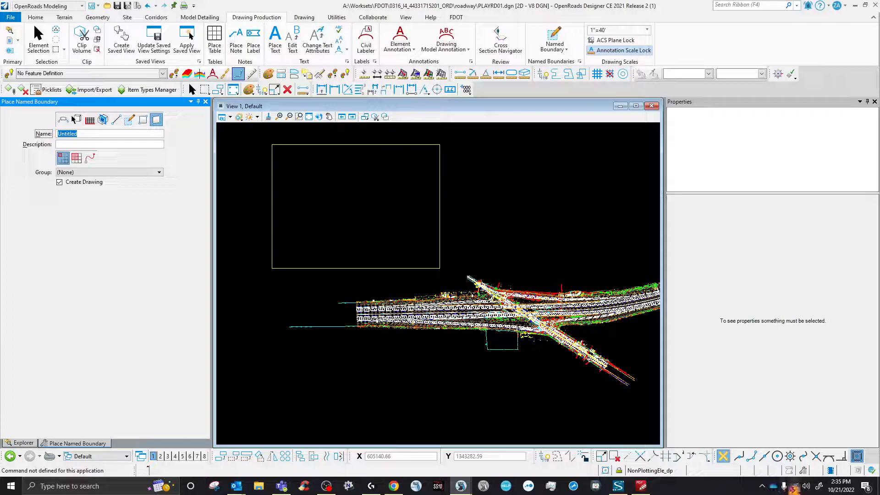
{"action": "key", "text": "alt+Tab"}
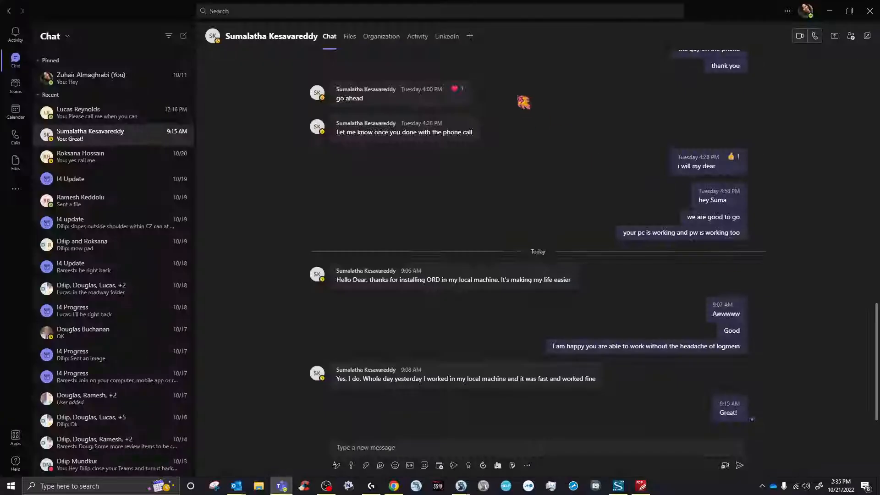
{"action": "left_click_drag", "start_coordinate": [714, 8], "coordinate": [879, 68]}
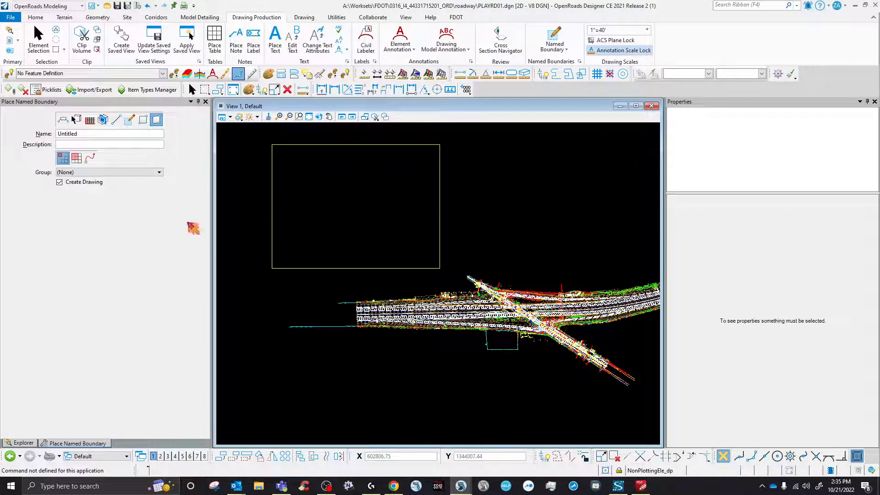
{"action": "left_click", "coordinate": [61, 119]}
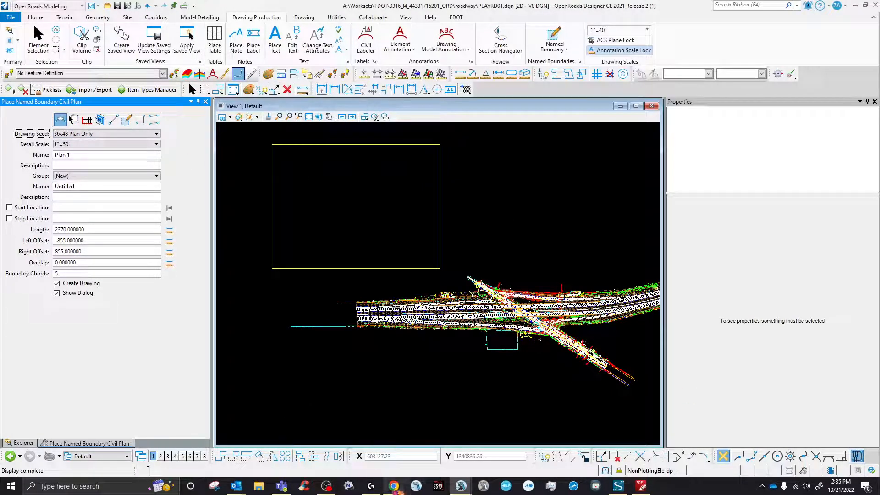
- Switch to the browser and check the allowed sheet sizes in the FDM 911 Model Management Sheet PDF
{"action": "left_click", "coordinate": [393, 486]}
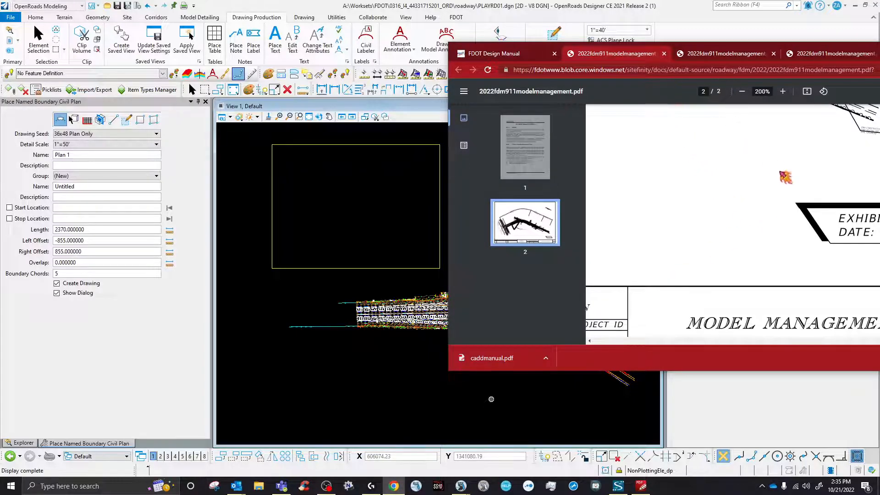
{"action": "scroll", "coordinate": [783, 183], "scroll_direction": "up", "scroll_amount": 10}
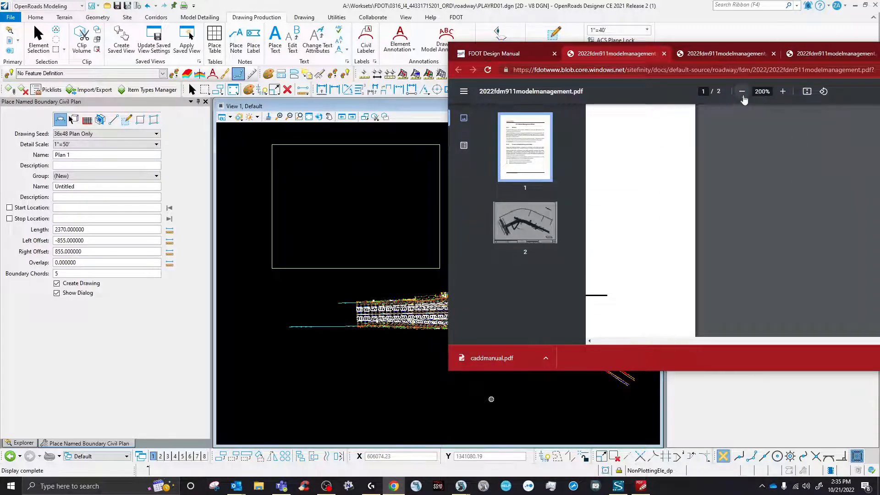
{"action": "left_click", "coordinate": [742, 91]}
{"action": "left_click", "coordinate": [741, 91]}
{"action": "left_click", "coordinate": [742, 92]}
{"action": "left_click", "coordinate": [742, 91]}
{"action": "left_click", "coordinate": [742, 91]}
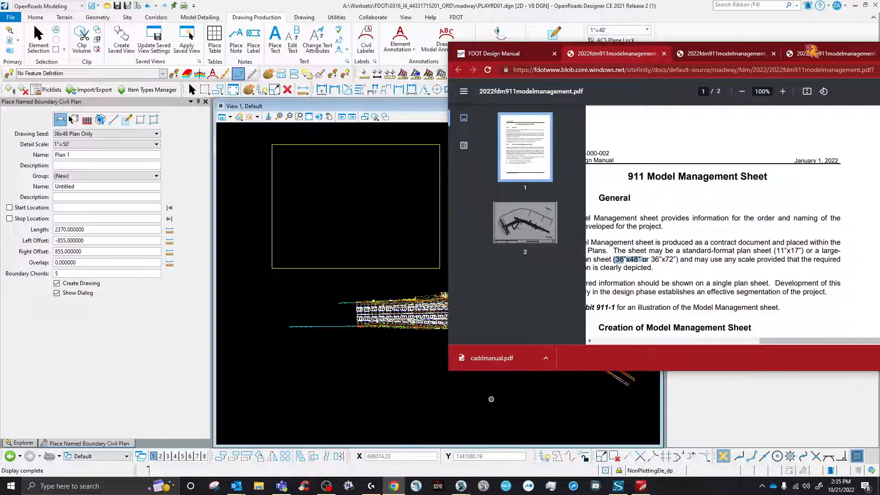
{"action": "left_click_drag", "start_coordinate": [805, 45], "coordinate": [879, 50]}
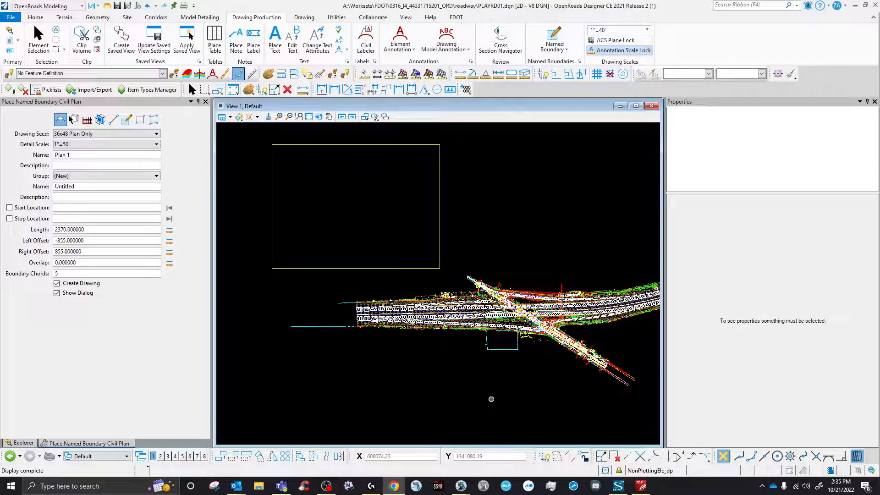
{"action": "scroll", "coordinate": [541, 341], "scroll_direction": "up", "scroll_amount": 2}
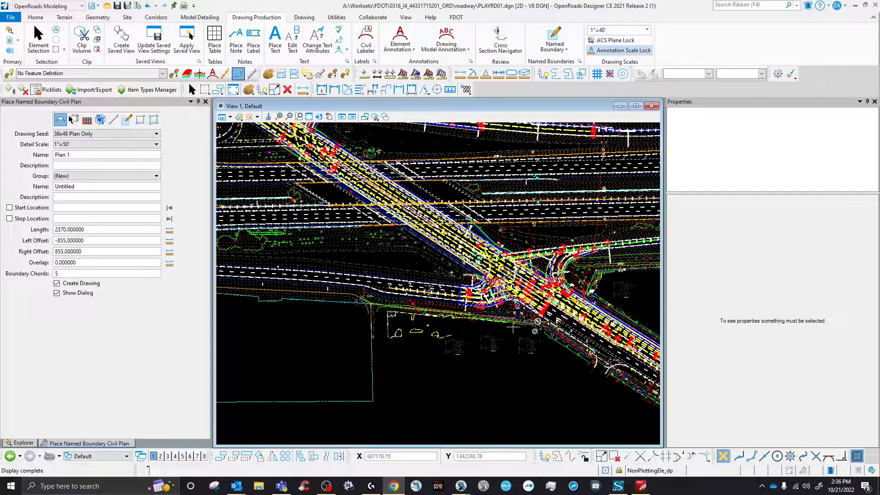
{"action": "scroll", "coordinate": [458, 320], "scroll_direction": "down", "scroll_amount": 2}
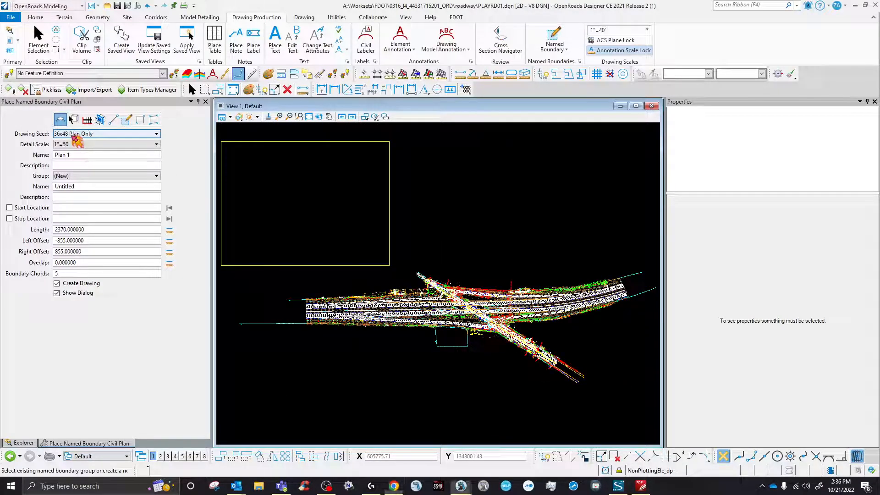
{"action": "left_click", "coordinate": [72, 133]}
{"action": "left_click", "coordinate": [72, 135]}
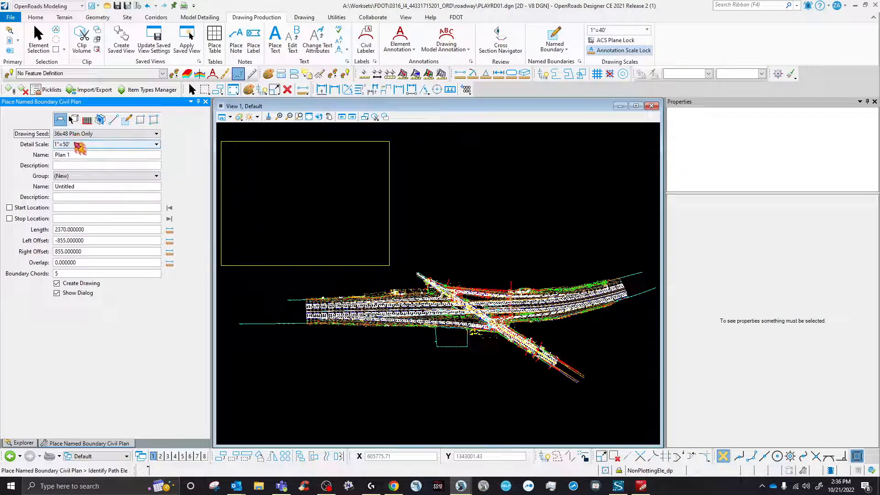
{"action": "left_click", "coordinate": [75, 144]}
{"action": "left_click", "coordinate": [75, 146]}
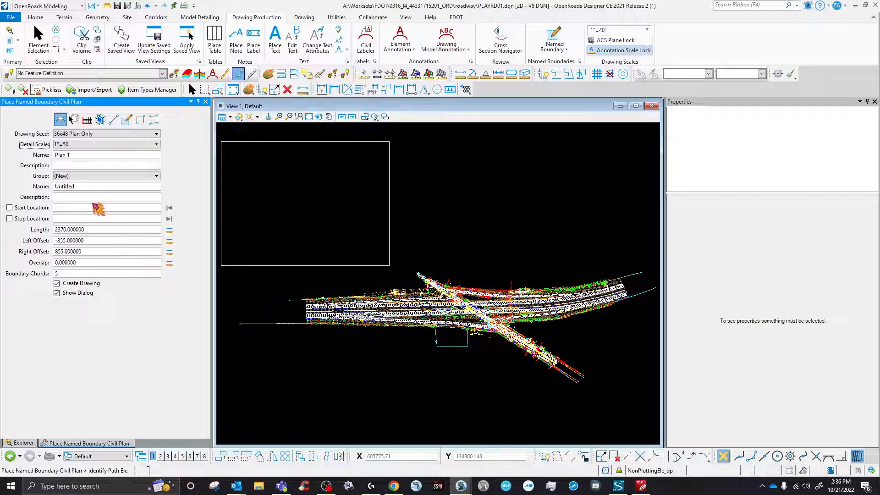
- Rotate the view by two points so the diagonal crossing road runs horizontally
{"action": "scroll", "coordinate": [467, 297], "scroll_direction": "up", "scroll_amount": 5}
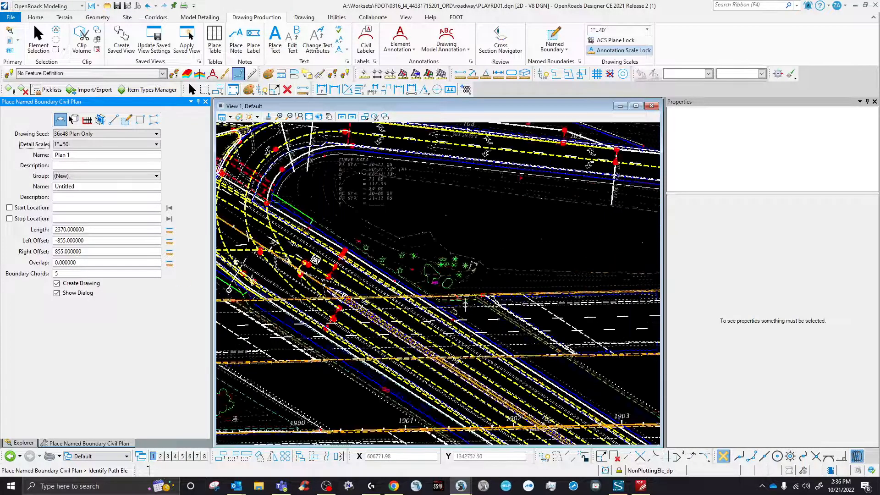
{"action": "left_click", "coordinate": [319, 116]}
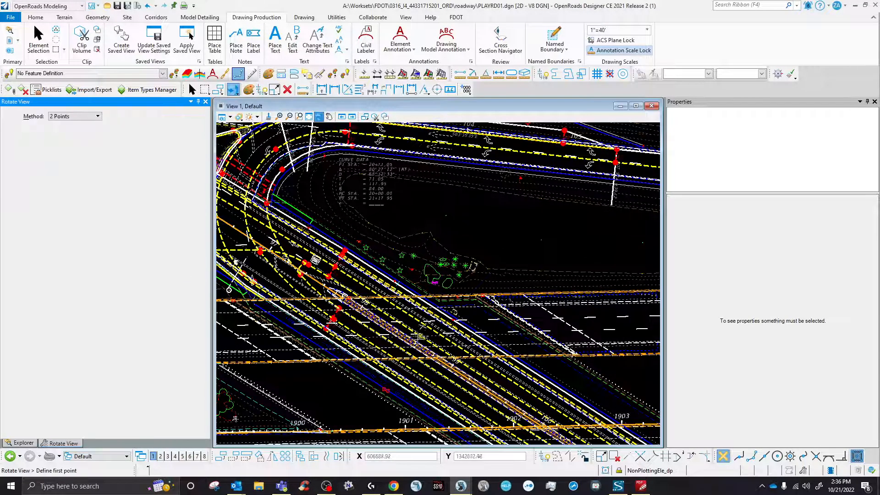
{"action": "scroll", "coordinate": [287, 264], "scroll_direction": "up", "scroll_amount": 5}
{"action": "left_click", "coordinate": [422, 285]}
{"action": "left_click", "coordinate": [422, 285]}
{"action": "scroll", "coordinate": [391, 267], "scroll_direction": "down", "scroll_amount": 5}
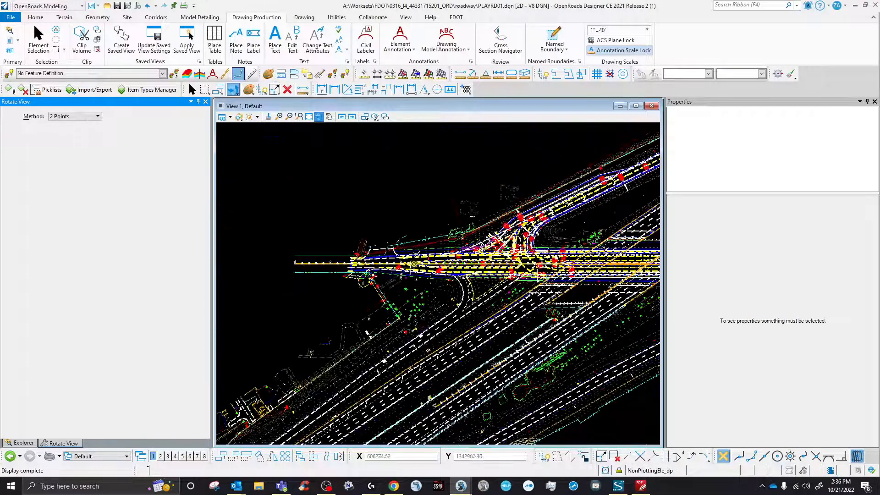
{"action": "scroll", "coordinate": [391, 265], "scroll_direction": "down", "scroll_amount": 2}
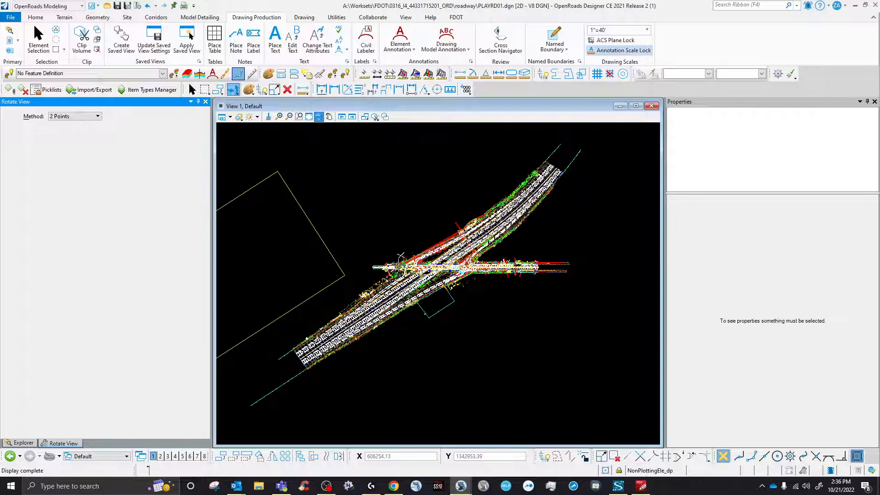
- Restart the civil plan named boundary, pick the SR566 alignment as its path and fix the start location at station 90+00.00
{"action": "scroll", "coordinate": [392, 265], "scroll_direction": "up", "scroll_amount": 5}
{"action": "left_click", "coordinate": [554, 35]}
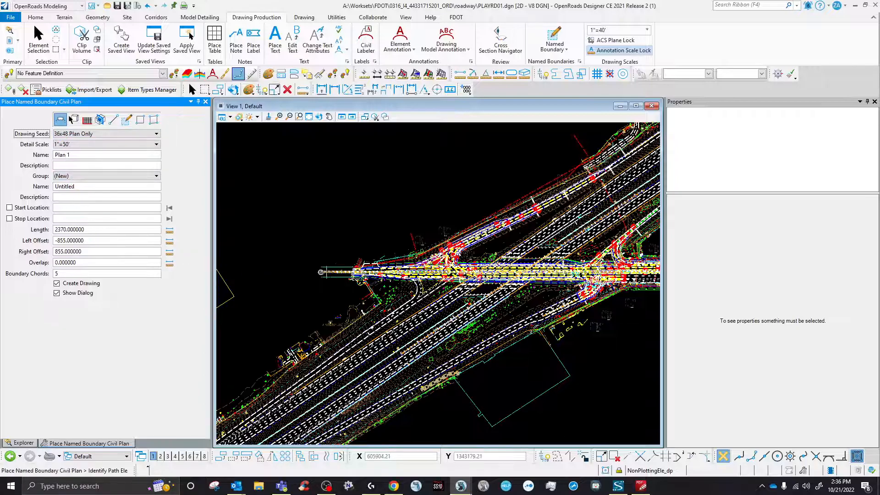
{"action": "scroll", "coordinate": [309, 271], "scroll_direction": "up", "scroll_amount": 4}
{"action": "left_click", "coordinate": [311, 273]}
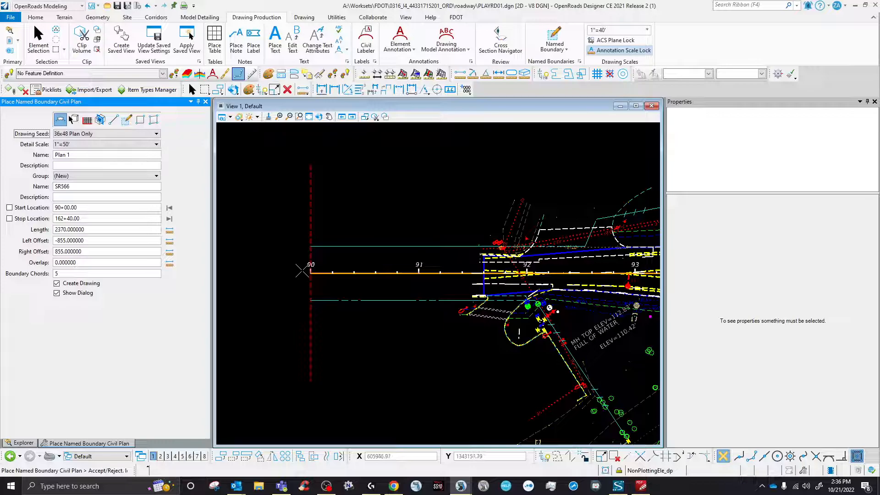
{"action": "left_click", "coordinate": [10, 207]}
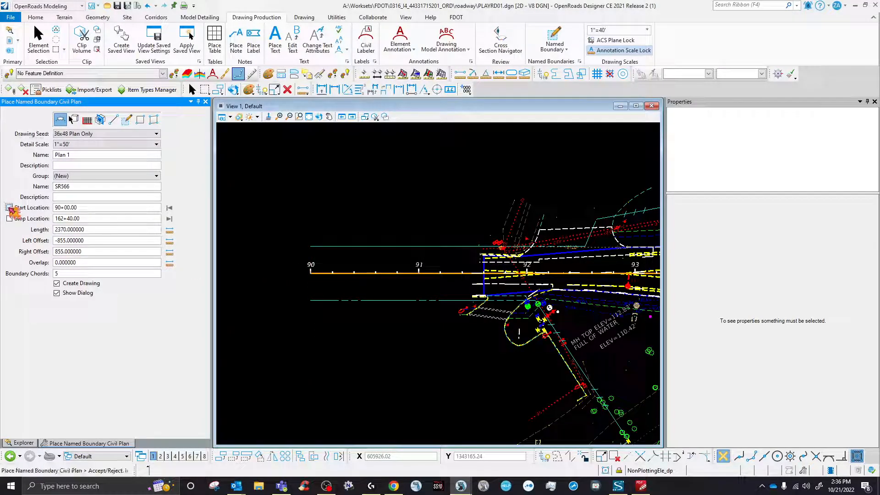
{"action": "scroll", "coordinate": [298, 280], "scroll_direction": "down", "scroll_amount": 5}
{"action": "left_click", "coordinate": [297, 280]}
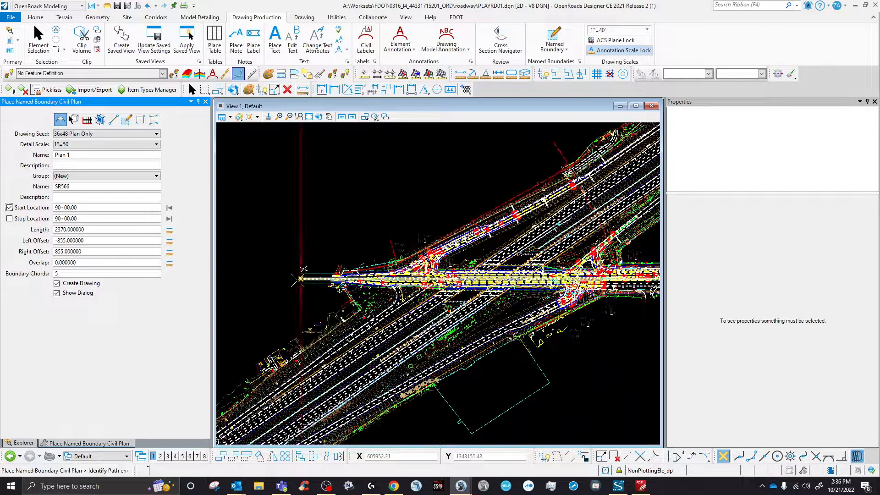
- Place a single 36x48 named boundary over the SR566 interchange, picking the end location at about station 105+00
{"action": "scroll", "coordinate": [274, 285], "scroll_direction": "down", "scroll_amount": 5}
{"action": "scroll", "coordinate": [403, 289], "scroll_direction": "up", "scroll_amount": 5}
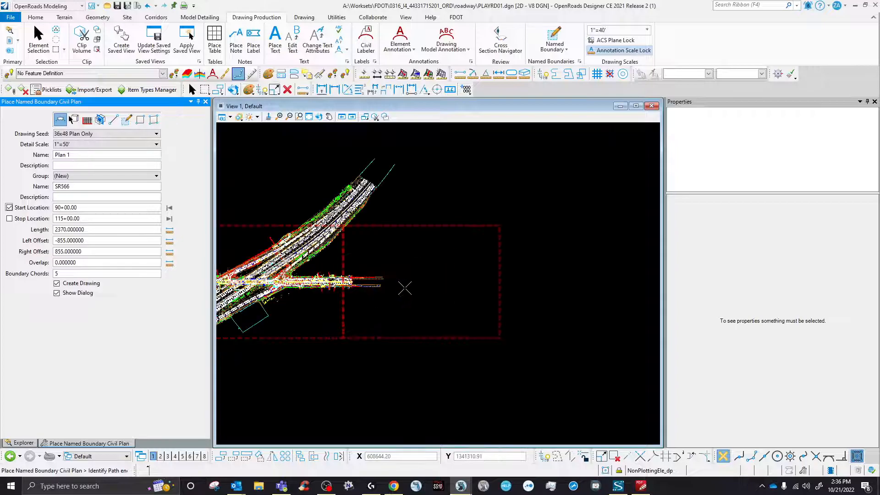
{"action": "scroll", "coordinate": [297, 277], "scroll_direction": "up", "scroll_amount": 4}
{"action": "scroll", "coordinate": [454, 299], "scroll_direction": "down", "scroll_amount": 6}
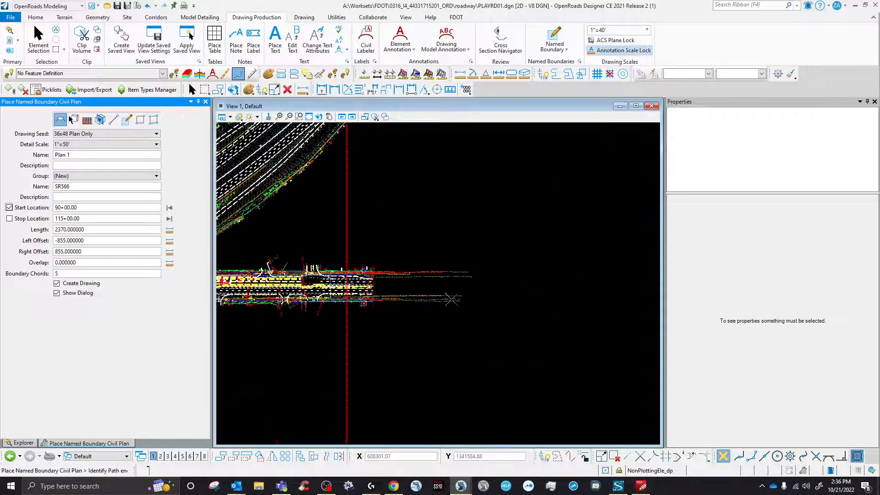
{"action": "scroll", "coordinate": [390, 301], "scroll_direction": "up", "scroll_amount": 5}
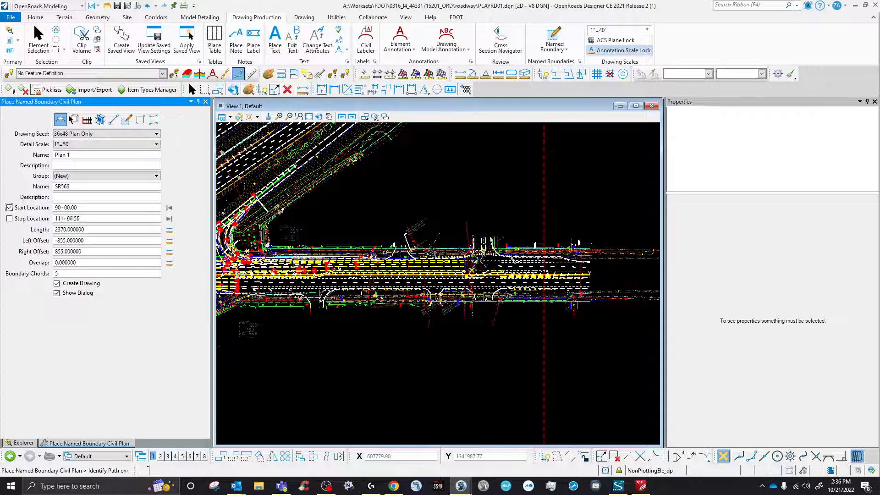
{"action": "scroll", "coordinate": [471, 270], "scroll_direction": "down", "scroll_amount": 4}
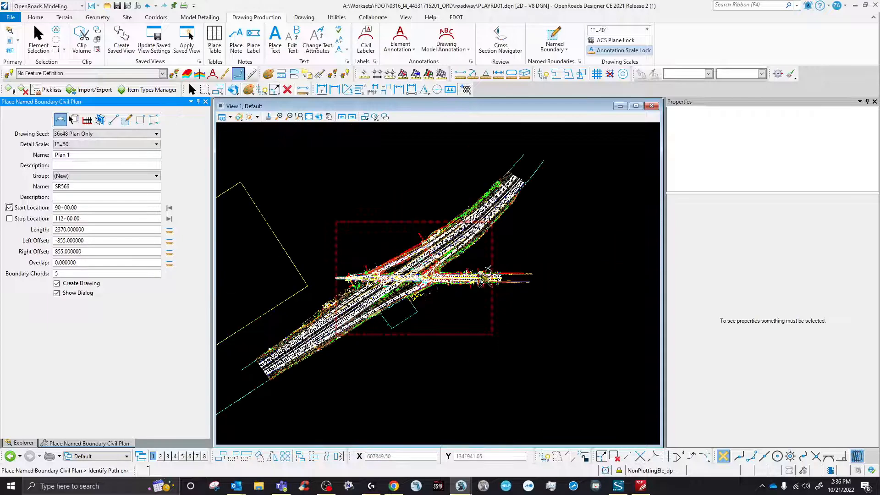
{"action": "scroll", "coordinate": [427, 298], "scroll_direction": "up", "scroll_amount": 2}
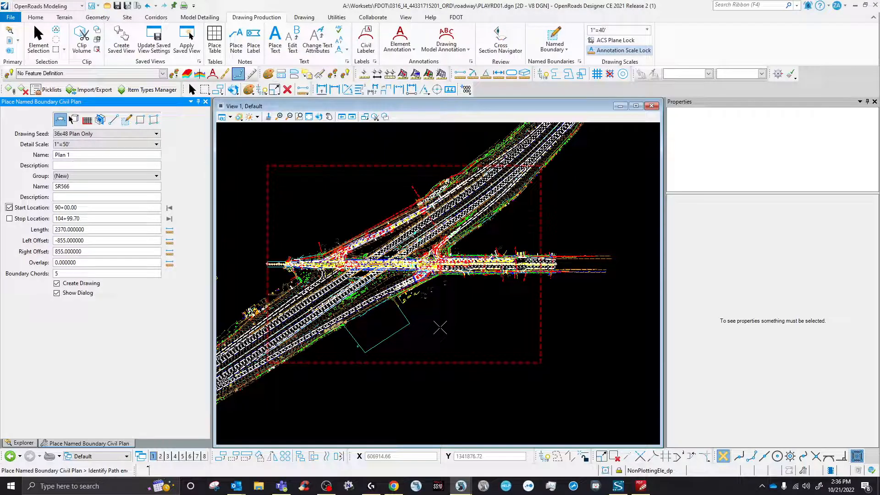
{"action": "left_click", "coordinate": [440, 326]}
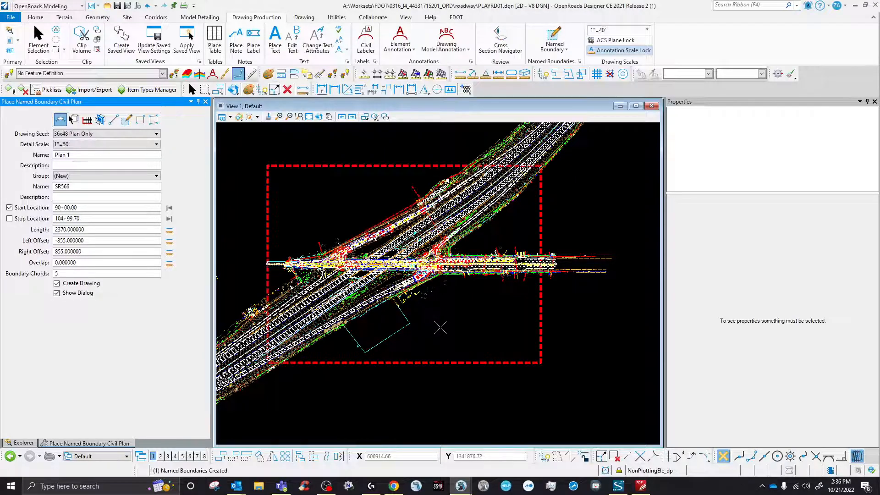
- Create the SR566 - Plan 1 drawing and sheet models at 1"=50' with the Plan Annotation group, opening the new model
{"action": "mouse_move", "coordinate": [182, 72]}
{"action": "left_mouse_down"}
{"action": "mouse_move", "coordinate": [237, 90]}
{"action": "mouse_move", "coordinate": [309, 94]}
{"action": "left_mouse_up"}
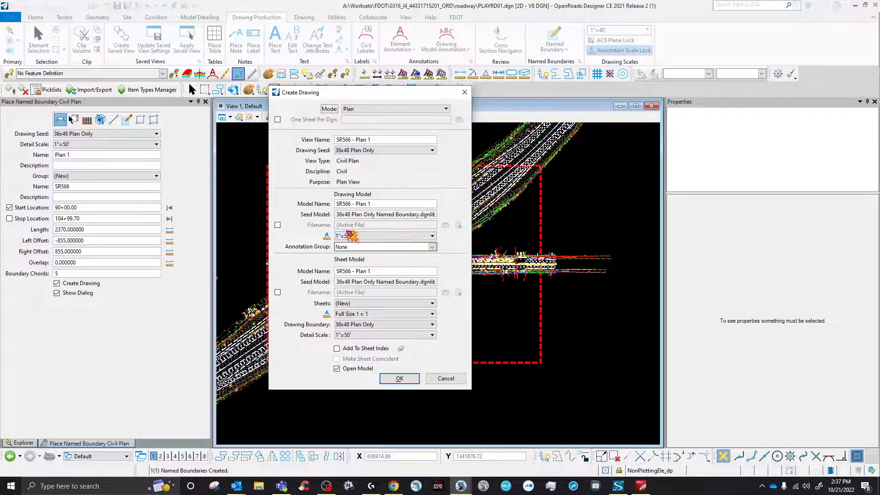
{"action": "left_click", "coordinate": [432, 248]}
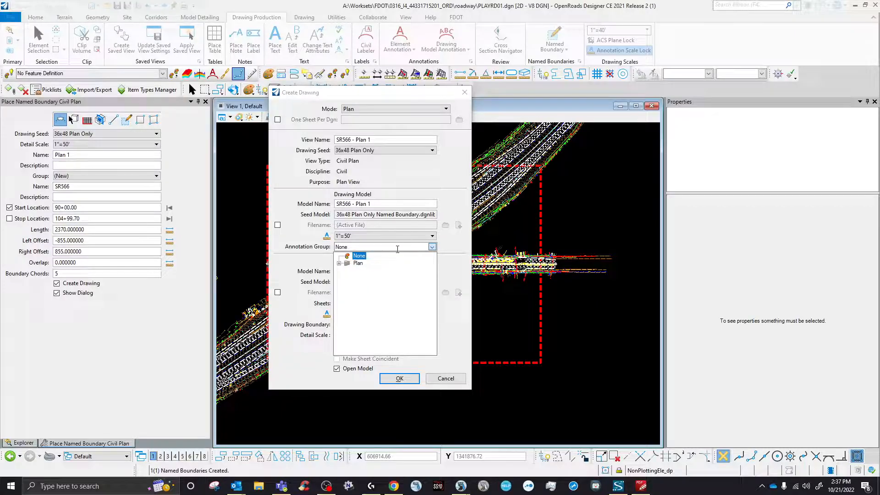
{"action": "left_click", "coordinate": [347, 270]}
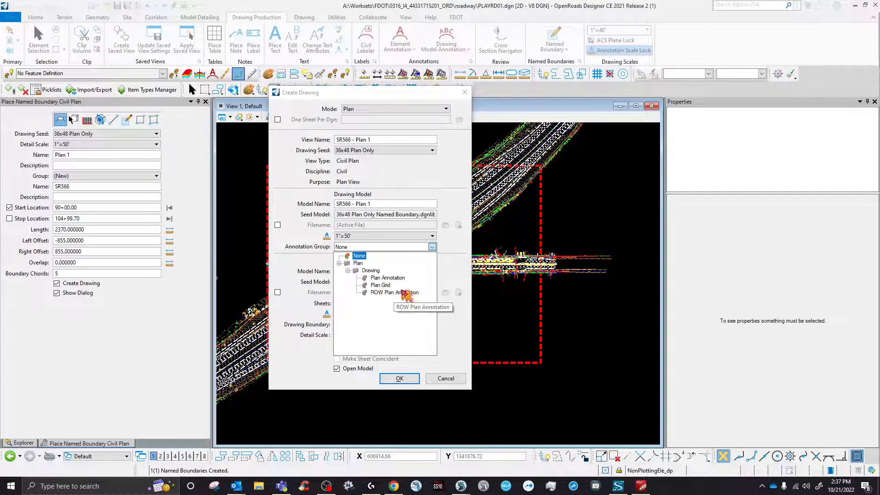
{"action": "left_click", "coordinate": [388, 278]}
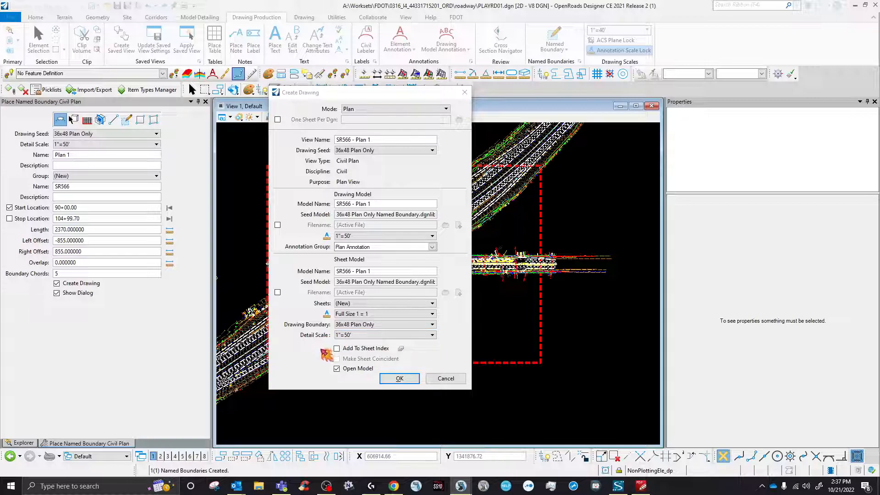
{"action": "left_click", "coordinate": [399, 379]}
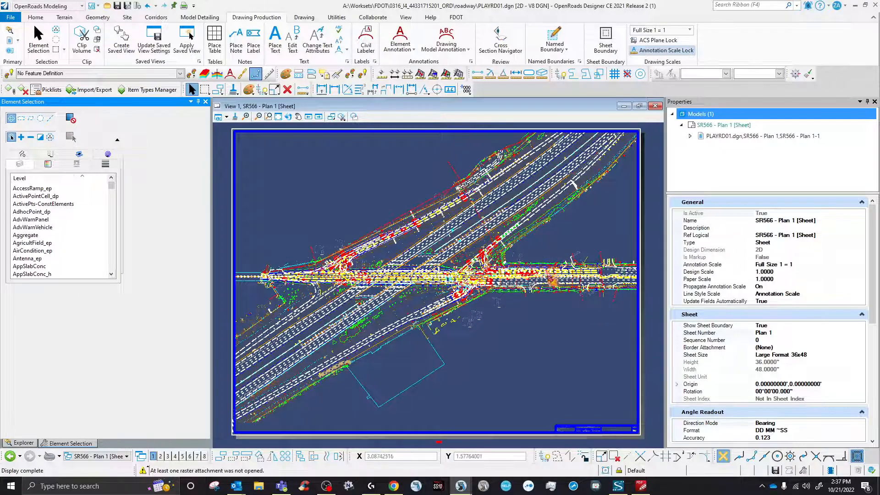
- Examine the new SR566 - Plan 1 sheet: its border edges, the file path text along the margin and the title block fields
{"action": "scroll", "coordinate": [547, 277], "scroll_direction": "up", "scroll_amount": 3}
{"action": "scroll", "coordinate": [505, 266], "scroll_direction": "down", "scroll_amount": 5}
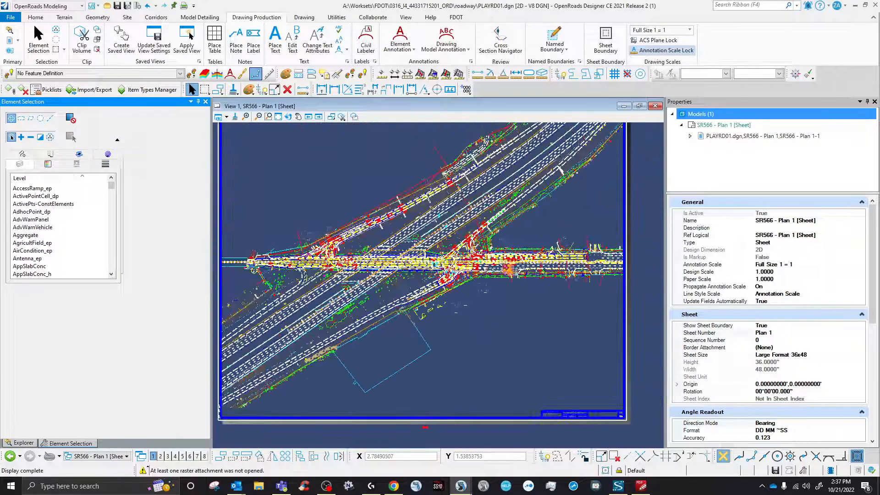
{"action": "scroll", "coordinate": [448, 313], "scroll_direction": "down", "scroll_amount": 2}
{"action": "scroll", "coordinate": [536, 285], "scroll_direction": "up", "scroll_amount": 5}
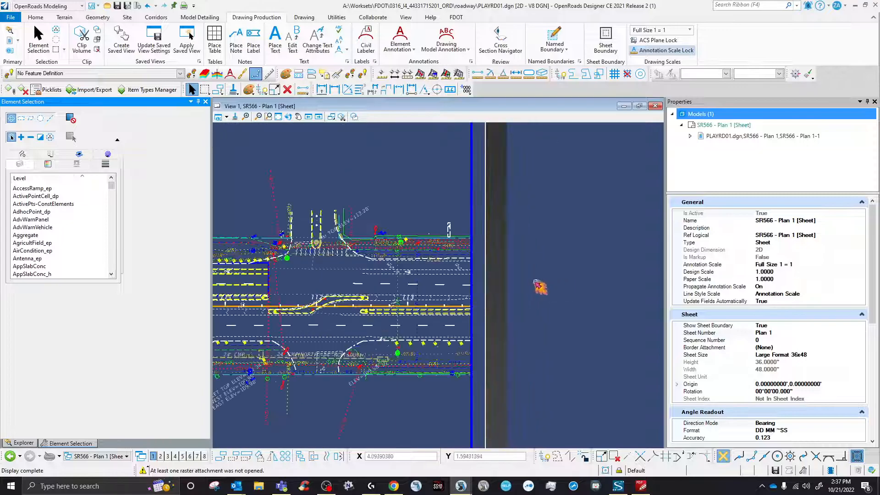
{"action": "scroll", "coordinate": [545, 285], "scroll_direction": "down", "scroll_amount": 3}
{"action": "scroll", "coordinate": [412, 346], "scroll_direction": "down", "scroll_amount": 3}
{"action": "scroll", "coordinate": [326, 378], "scroll_direction": "up", "scroll_amount": 4}
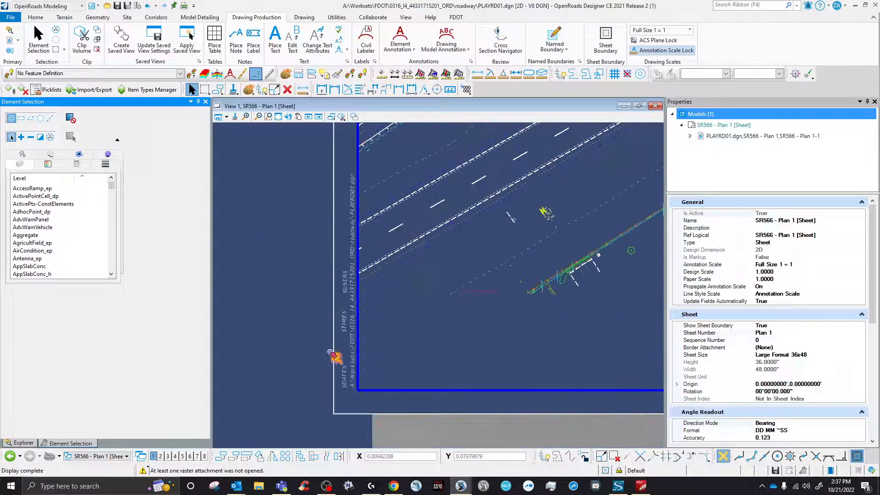
{"action": "scroll", "coordinate": [327, 383], "scroll_direction": "down", "scroll_amount": 1}
{"action": "scroll", "coordinate": [337, 266], "scroll_direction": "up", "scroll_amount": 2}
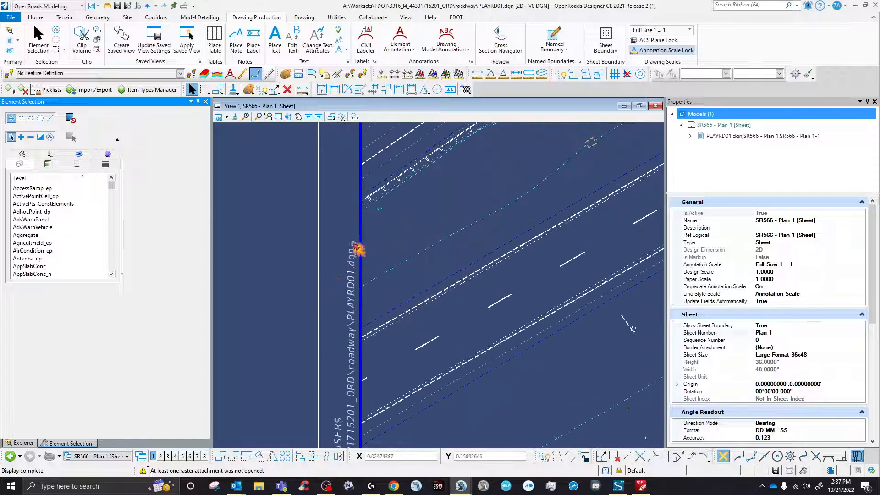
{"action": "scroll", "coordinate": [295, 337], "scroll_direction": "down", "scroll_amount": 3}
{"action": "scroll", "coordinate": [290, 326], "scroll_direction": "down", "scroll_amount": 3}
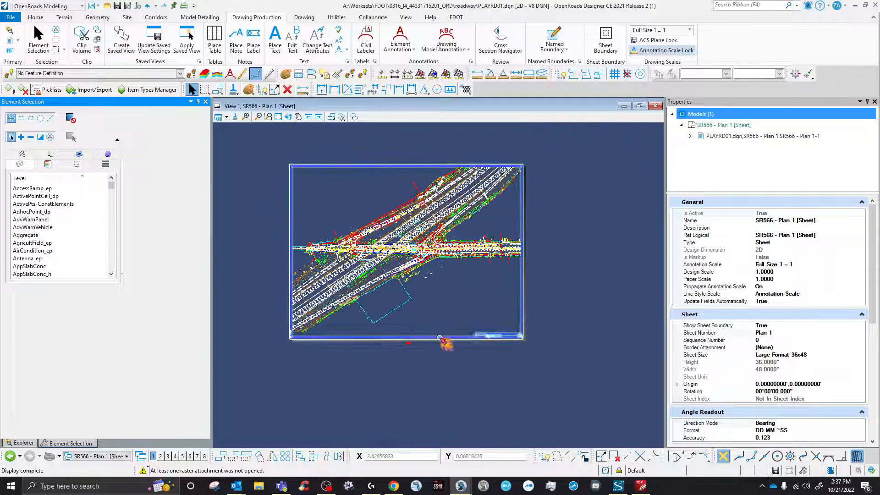
{"action": "scroll", "coordinate": [472, 318], "scroll_direction": "up", "scroll_amount": 4}
{"action": "scroll", "coordinate": [403, 371], "scroll_direction": "up", "scroll_amount": 2}
{"action": "scroll", "coordinate": [404, 366], "scroll_direction": "down", "scroll_amount": 4}
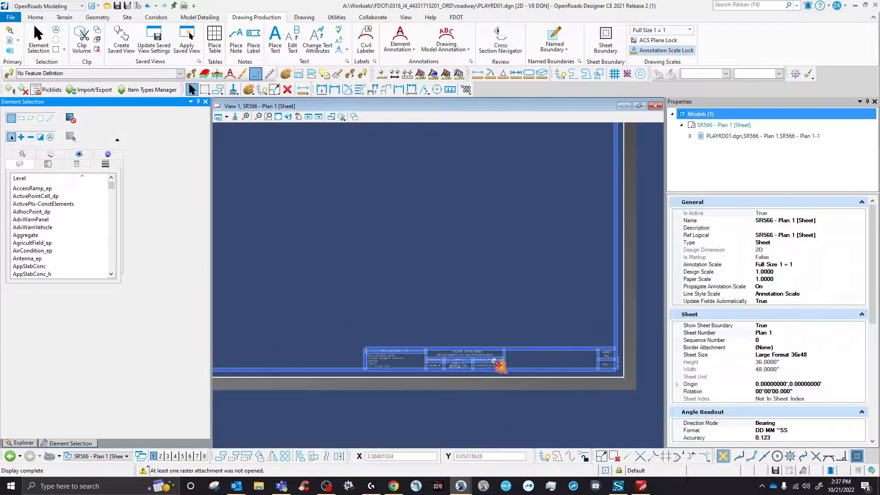
{"action": "scroll", "coordinate": [453, 367], "scroll_direction": "up", "scroll_amount": 3}
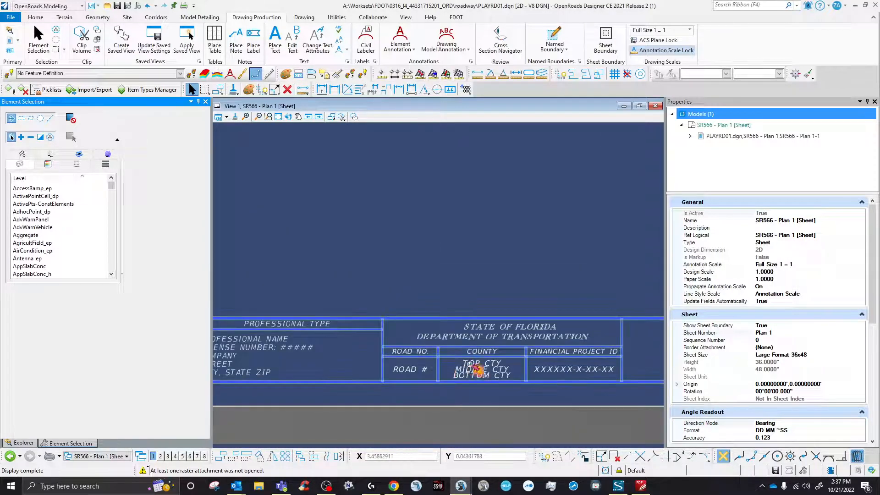
{"action": "scroll", "coordinate": [499, 369], "scroll_direction": "down", "scroll_amount": 3}
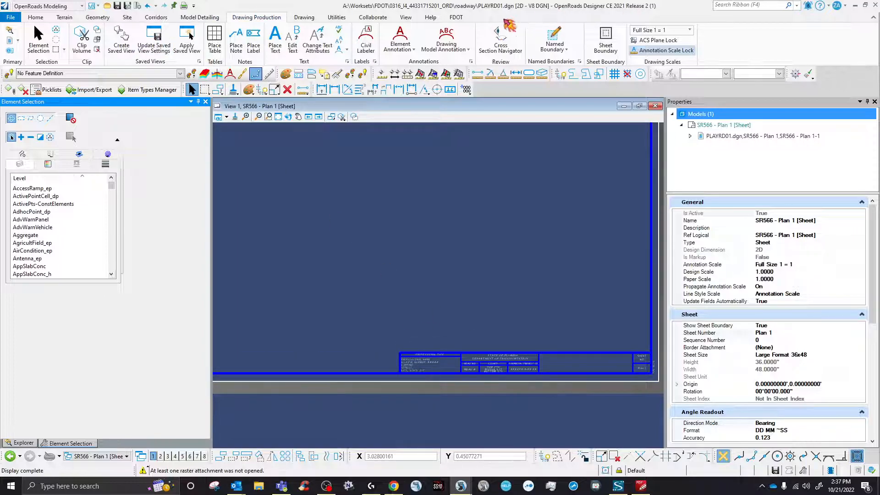
{"action": "left_click", "coordinate": [456, 18]}
{"action": "left_click", "coordinate": [191, 31]}
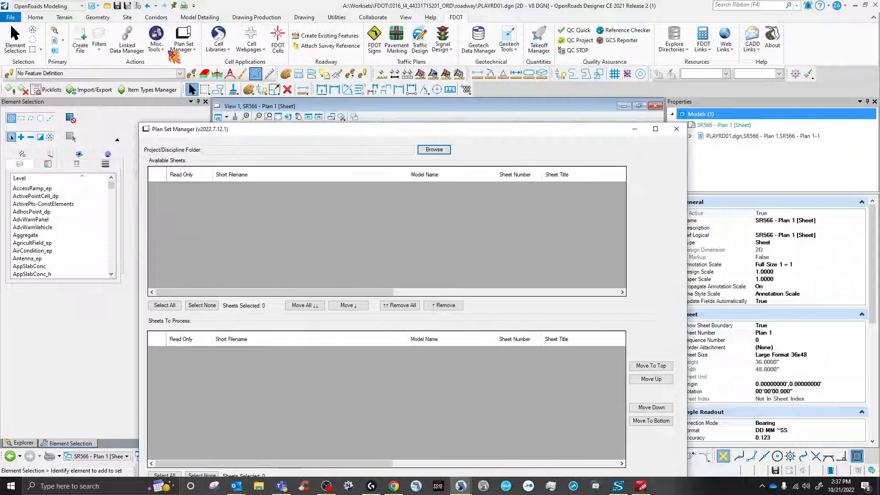
{"action": "left_click", "coordinate": [437, 150]}
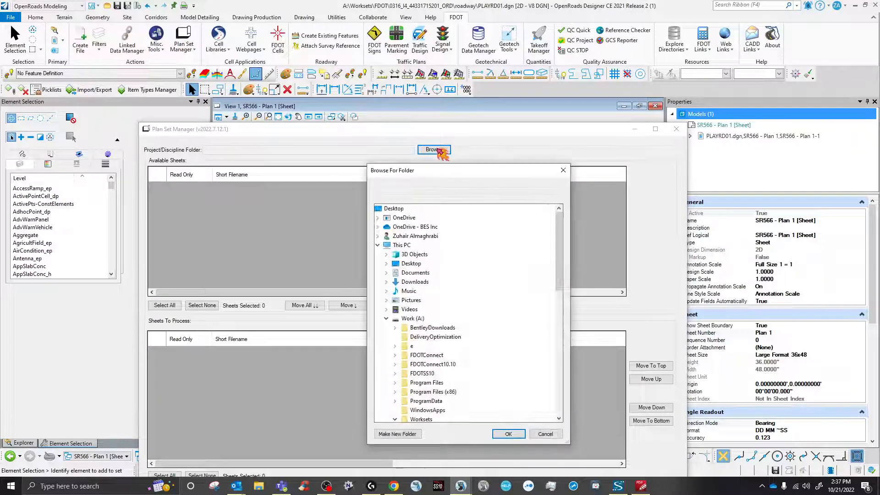
{"action": "scroll", "coordinate": [456, 361], "scroll_direction": "down", "scroll_amount": 3}
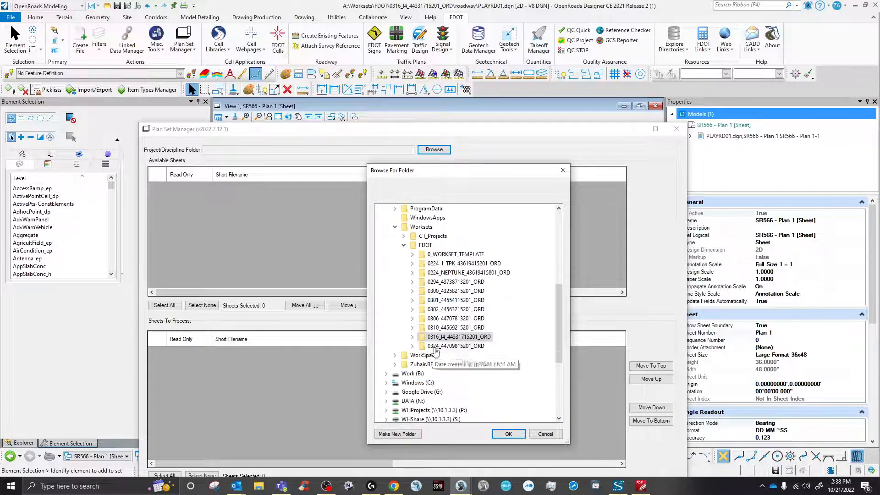
{"action": "left_click", "coordinate": [434, 337]}
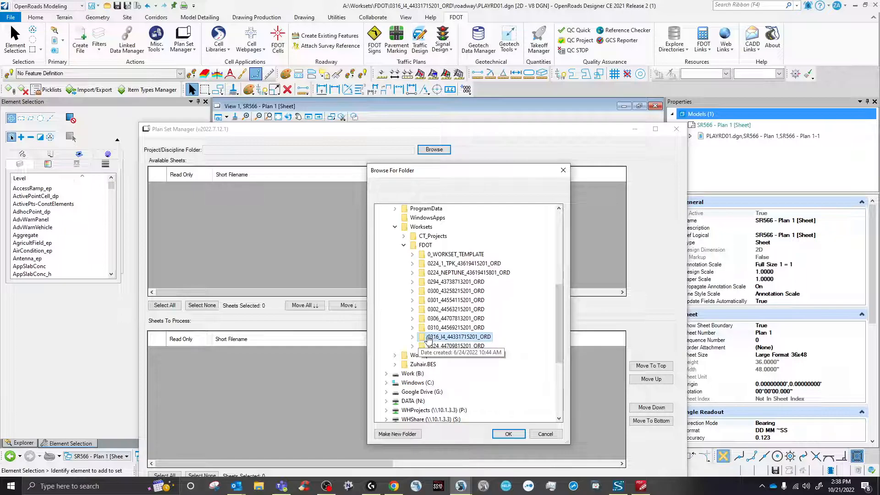
{"action": "double_click", "coordinate": [428, 338]}
{"action": "scroll", "coordinate": [446, 397], "scroll_direction": "down", "scroll_amount": 2}
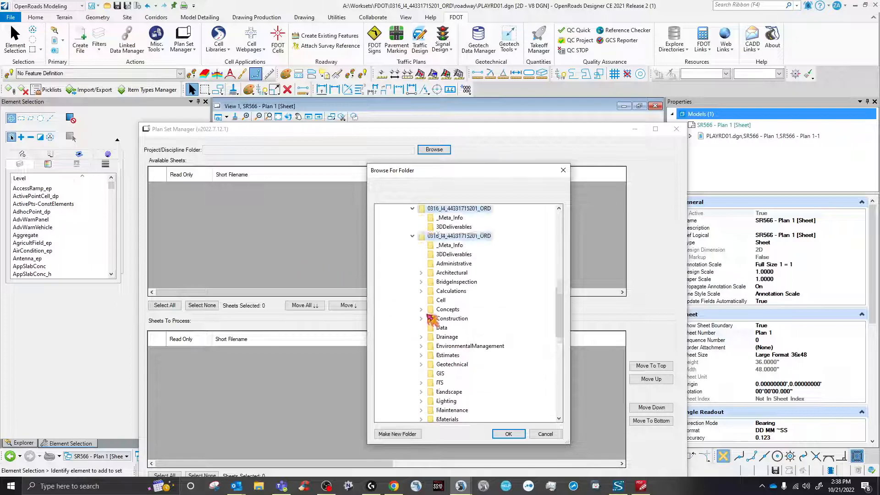
{"action": "left_click", "coordinate": [522, 433]}
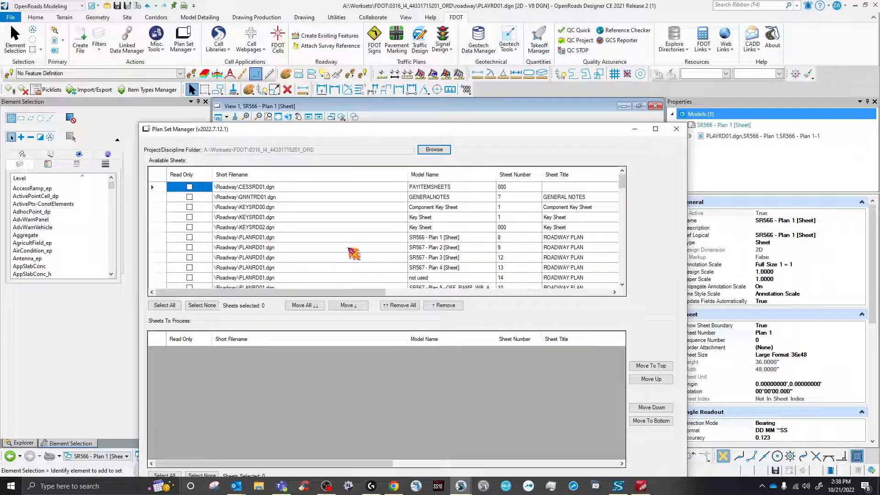
- Find the SR566 - Plan 1 sheet of roadway\PLAYRD01.dgn among the available sheets and add it to the sheets to process
{"action": "scroll", "coordinate": [234, 206], "scroll_direction": "down", "scroll_amount": 10}
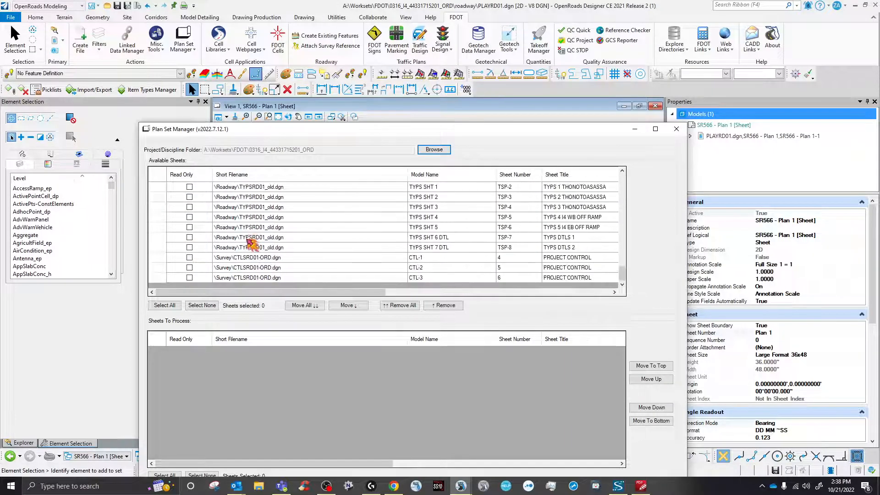
{"action": "scroll", "coordinate": [248, 242], "scroll_direction": "up", "scroll_amount": 10}
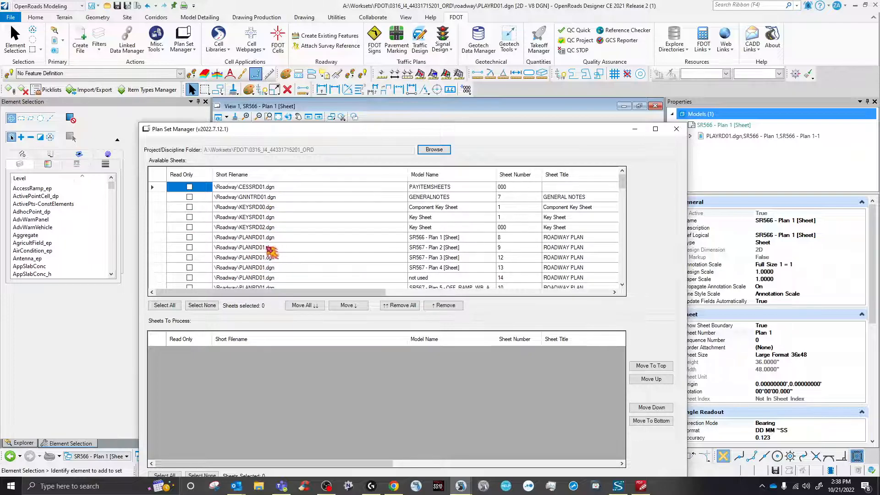
{"action": "scroll", "coordinate": [272, 251], "scroll_direction": "down", "scroll_amount": 1}
{"action": "scroll", "coordinate": [275, 250], "scroll_direction": "down", "scroll_amount": 5}
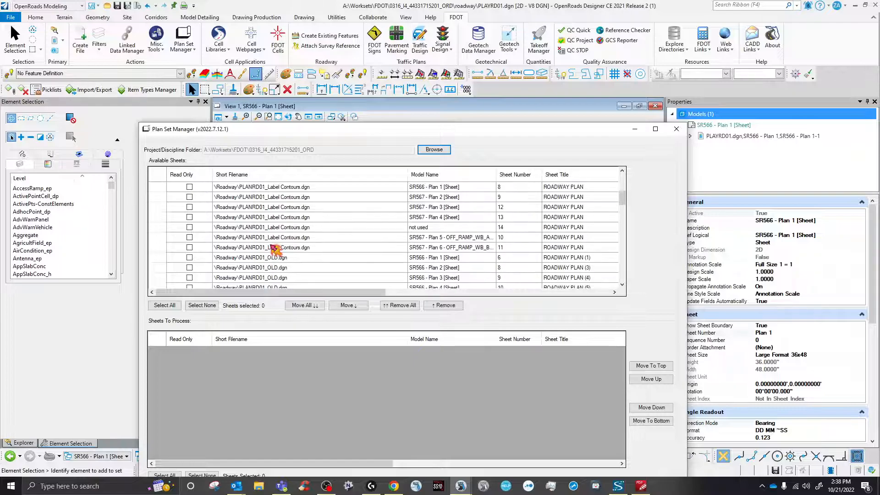
{"action": "scroll", "coordinate": [274, 249], "scroll_direction": "down", "scroll_amount": 1}
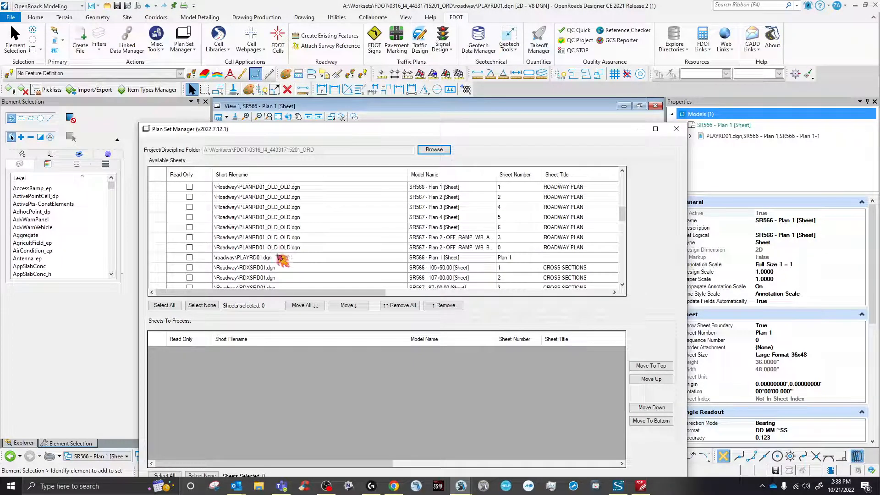
{"action": "left_click", "coordinate": [259, 258]}
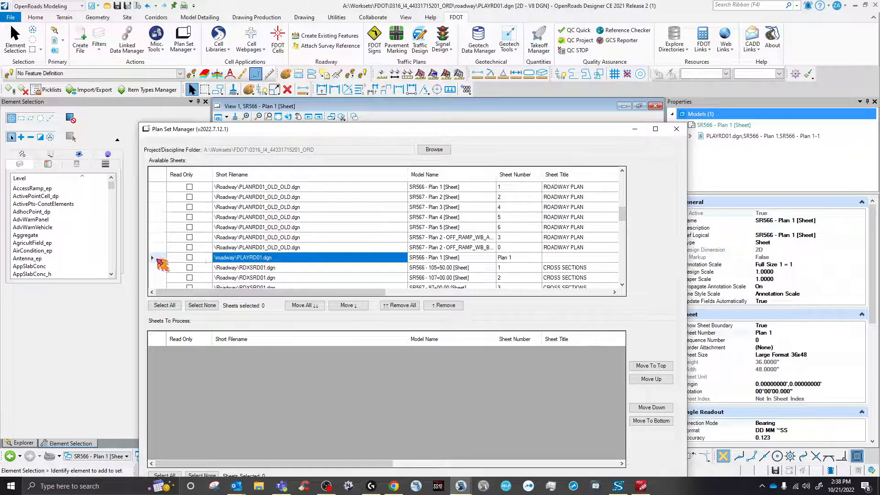
{"action": "left_click", "coordinate": [158, 258]}
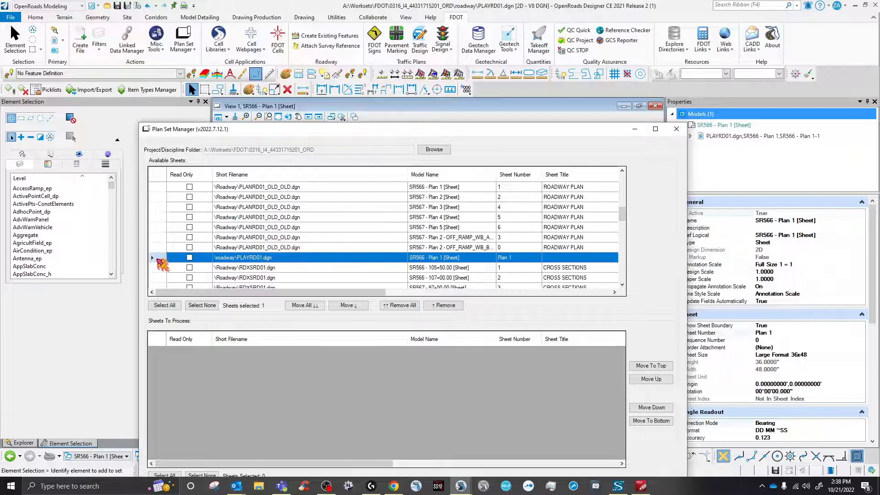
{"action": "left_click", "coordinate": [362, 306]}
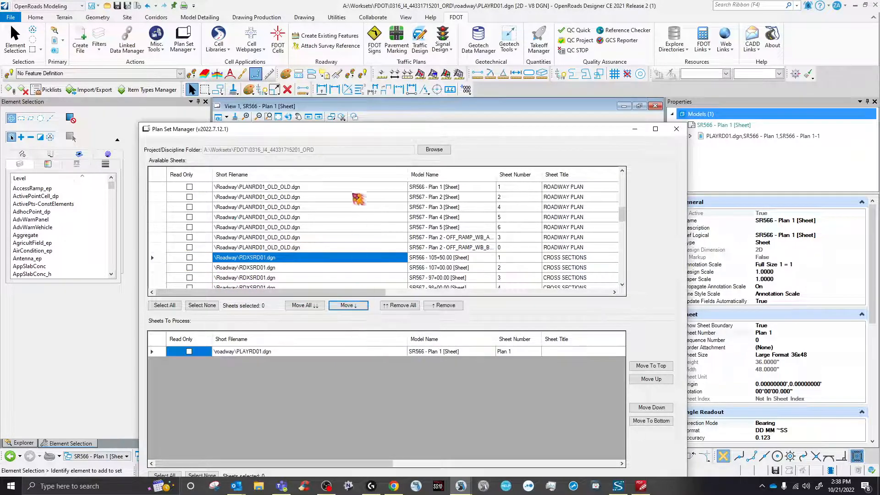
- Start a bulk sheet information update for the PLAYRD01.dgn sheet, enabling editing of the project information and the professional information
{"action": "left_click_drag", "start_coordinate": [372, 130], "coordinate": [377, 22]}
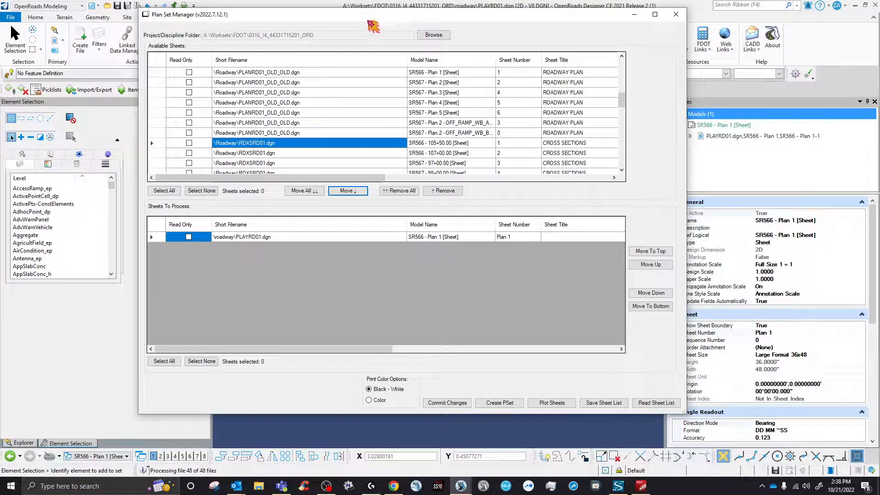
{"action": "left_click", "coordinate": [155, 235]}
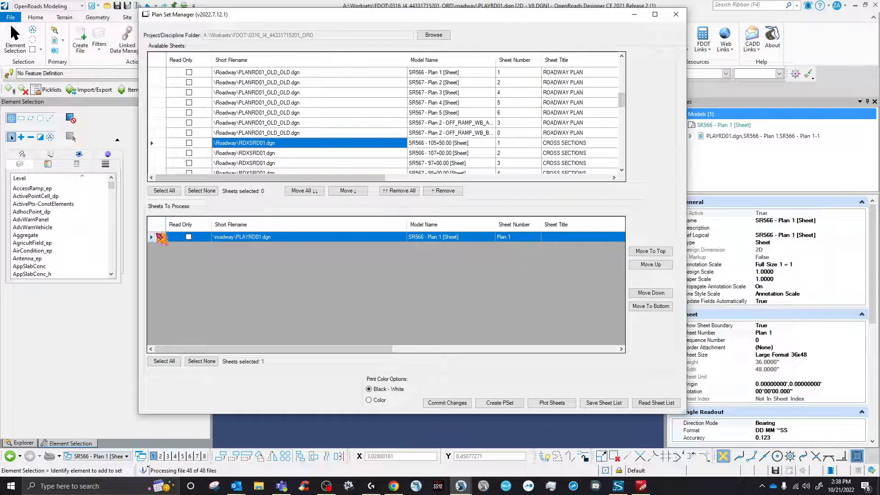
{"action": "right_click", "coordinate": [161, 243]}
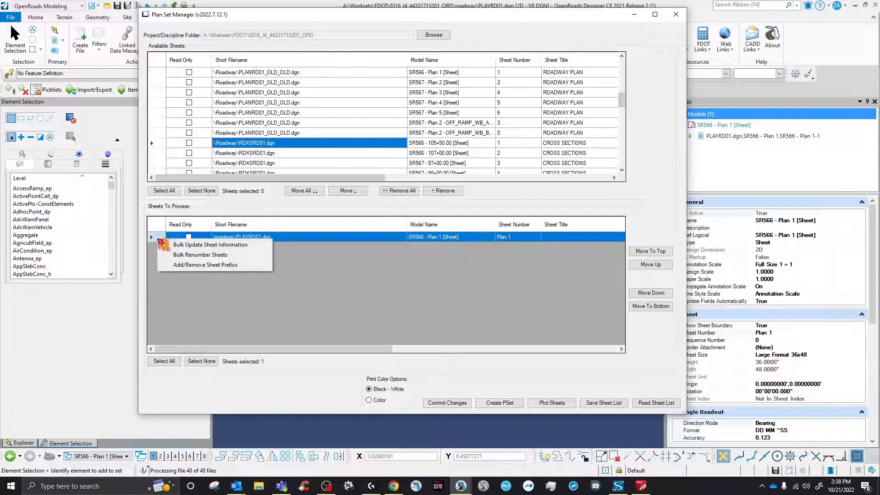
{"action": "left_click", "coordinate": [193, 265]}
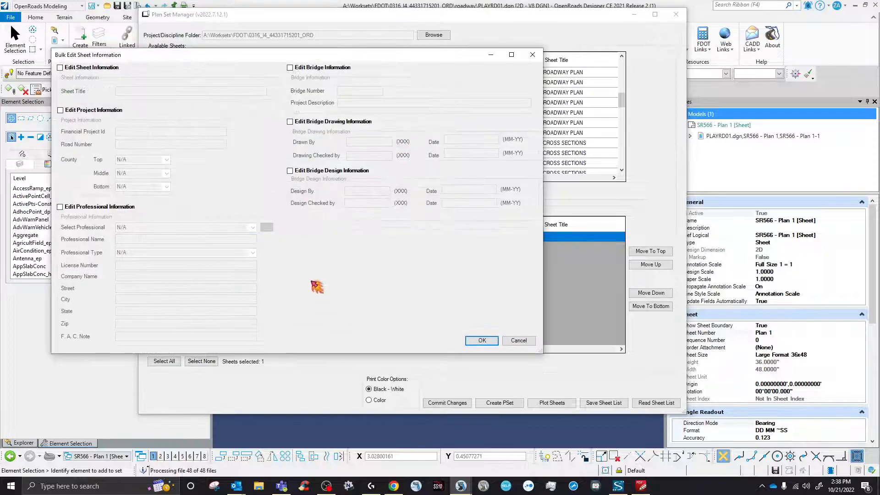
{"action": "left_click", "coordinate": [61, 110]}
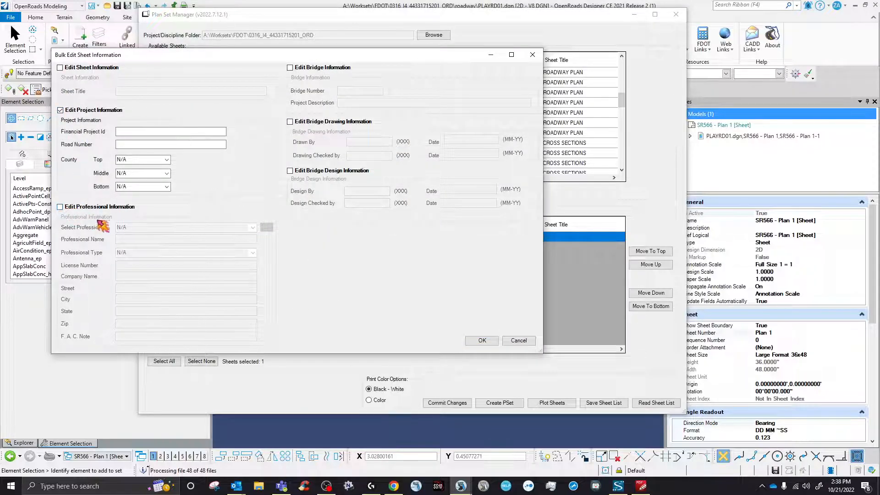
{"action": "left_click", "coordinate": [60, 207]}
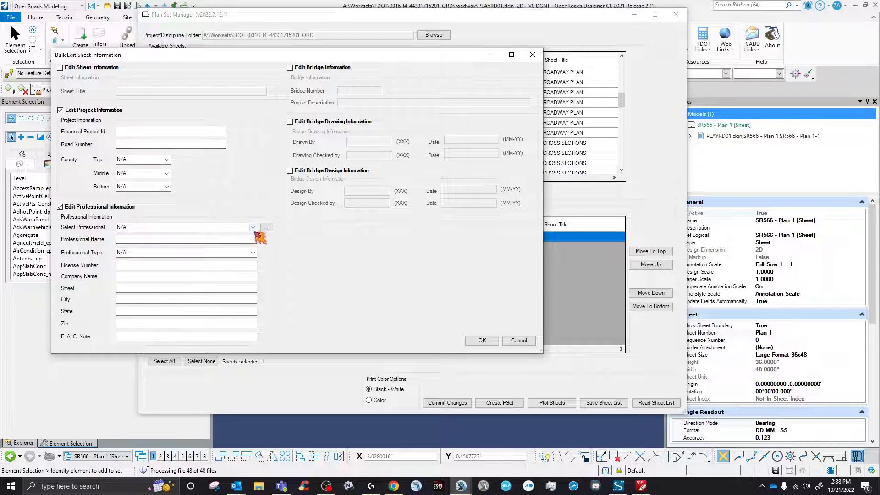
- Set the professionals file to the Professionals workbook in Roadway\eng_data and select the Engineer of Record from BES, Inc
{"action": "left_click", "coordinate": [266, 227]}
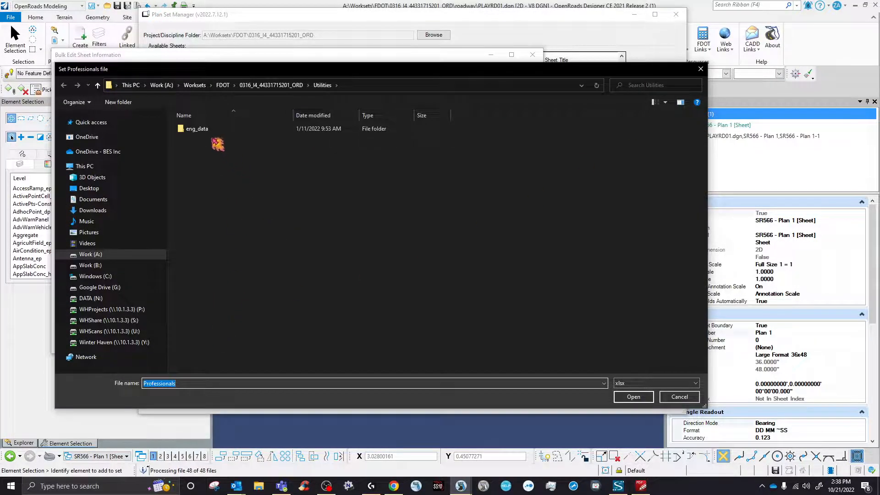
{"action": "left_click_drag", "start_coordinate": [339, 68], "coordinate": [501, 67]}
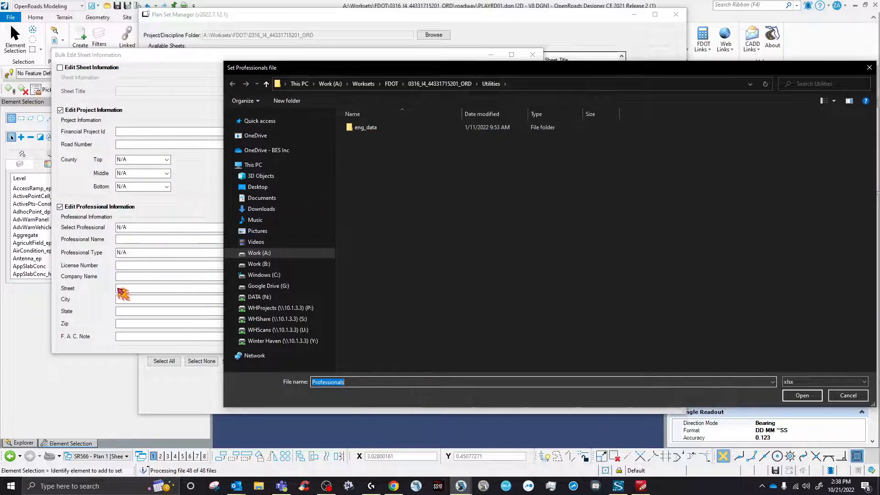
{"action": "left_click", "coordinate": [433, 85]}
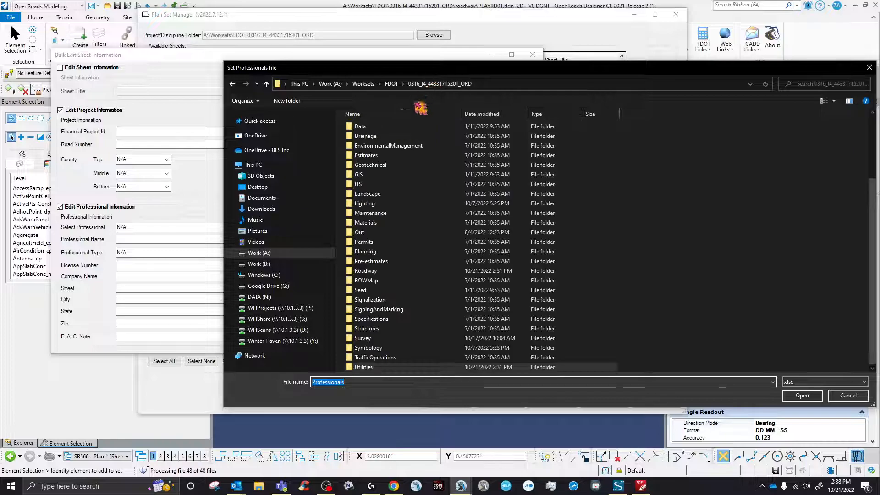
{"action": "double_click", "coordinate": [406, 271]}
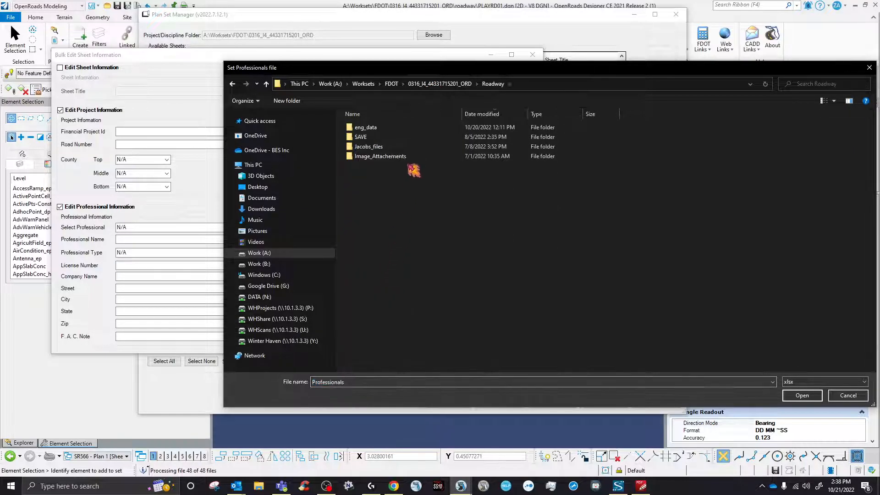
{"action": "double_click", "coordinate": [375, 130]}
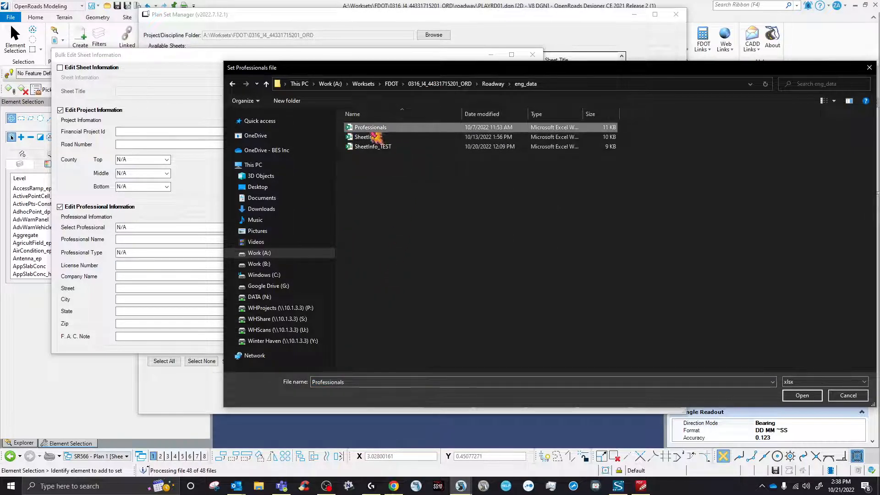
{"action": "left_click", "coordinate": [801, 397]}
{"action": "left_click", "coordinate": [252, 228]}
{"action": "left_click", "coordinate": [177, 242]}
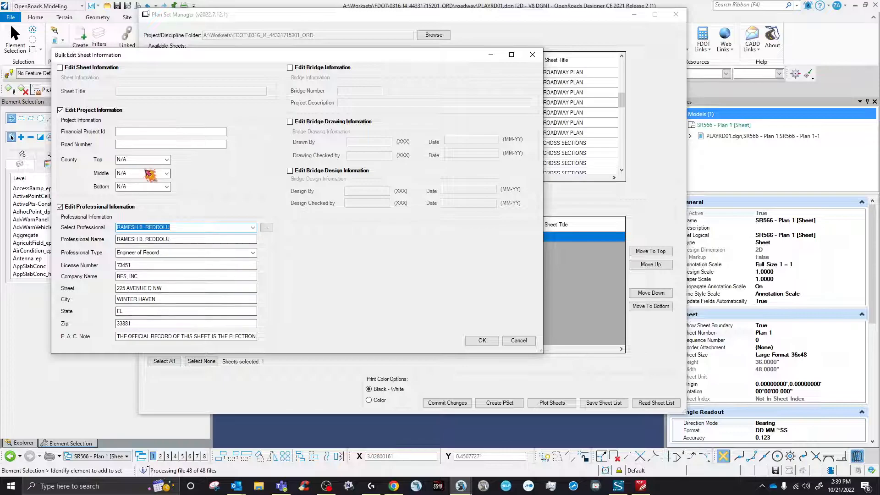
{"action": "left_click", "coordinate": [167, 173]}
{"action": "scroll", "coordinate": [138, 300], "scroll_direction": "down", "scroll_amount": 2}
{"action": "left_click", "coordinate": [129, 313]}
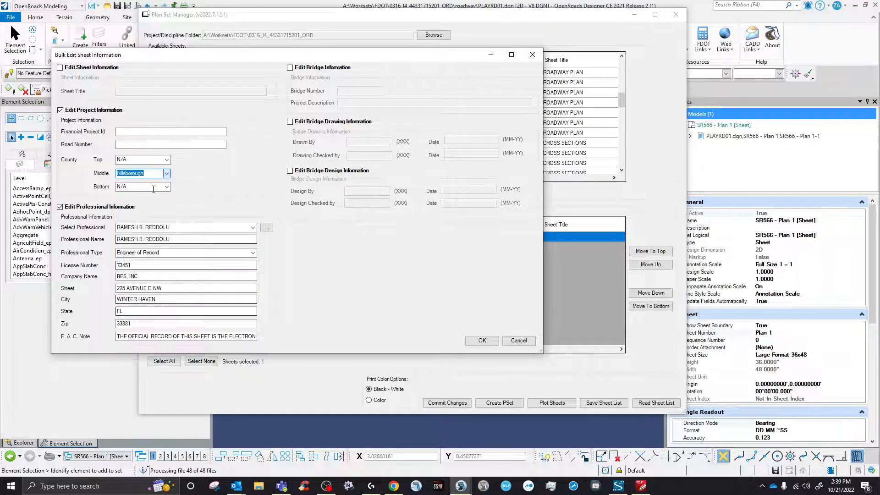
{"action": "left_click", "coordinate": [141, 145]}
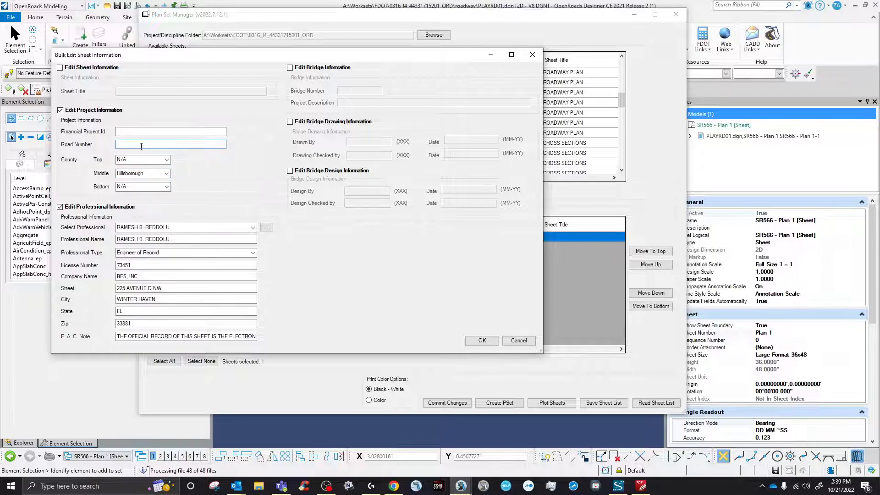
{"action": "left_click", "coordinate": [120, 133]}
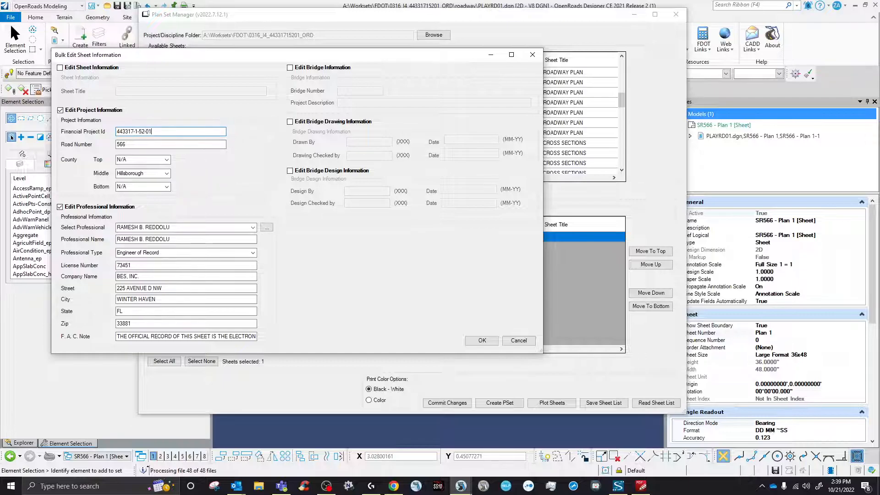
{"action": "left_click", "coordinate": [481, 340]}
- Copy the title MODEL MANAGEMENT from the browser and paste it as the sheet title of SR566 - Plan 1
{"action": "left_click_drag", "start_coordinate": [393, 350], "coordinate": [483, 350]}
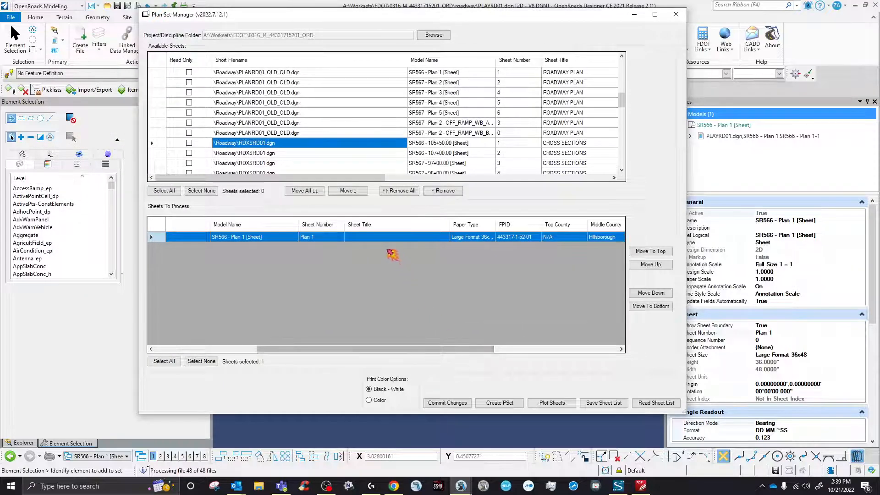
{"action": "left_click", "coordinate": [379, 237]}
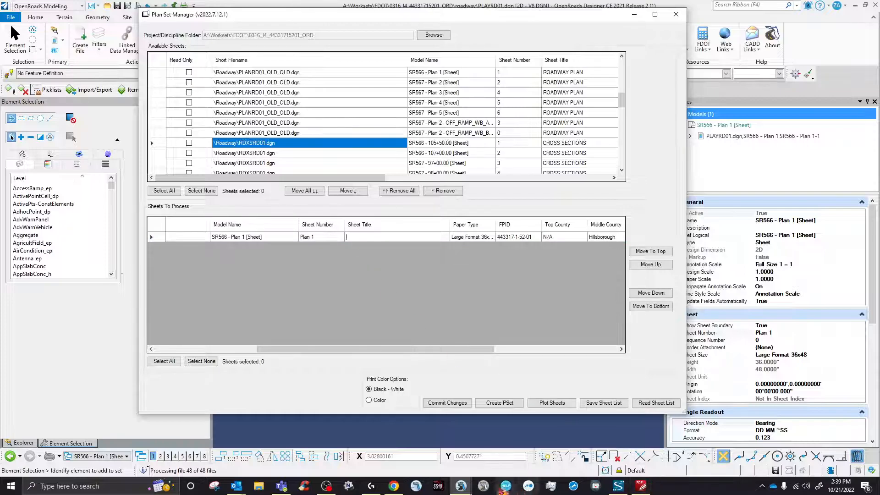
{"action": "left_click", "coordinate": [394, 486]}
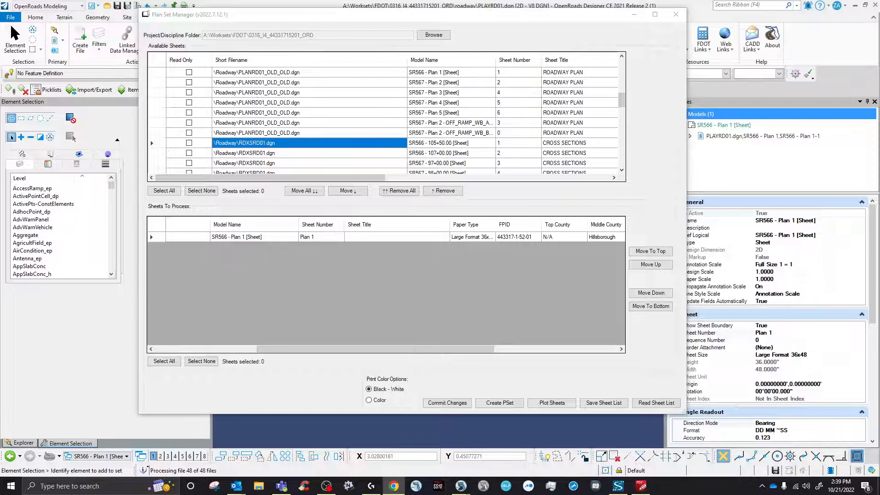
{"action": "left_click", "coordinate": [364, 236]}
{"action": "right_click", "coordinate": [364, 236]}
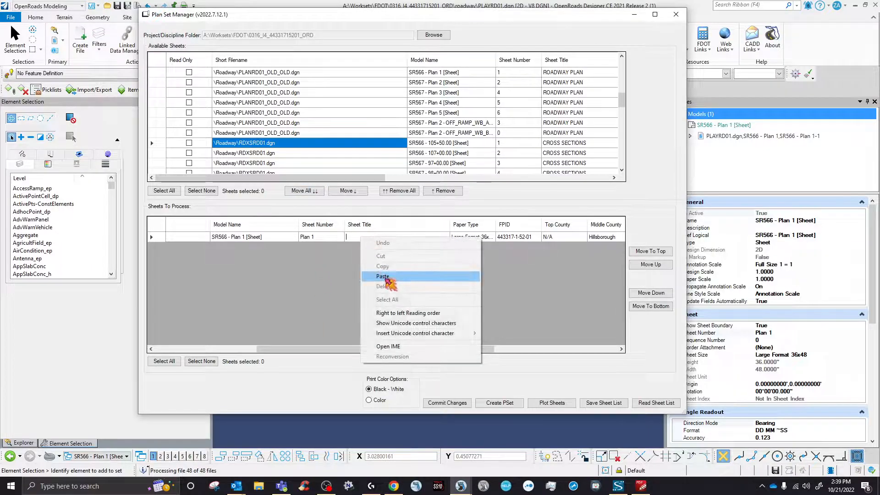
{"action": "left_click", "coordinate": [388, 279]}
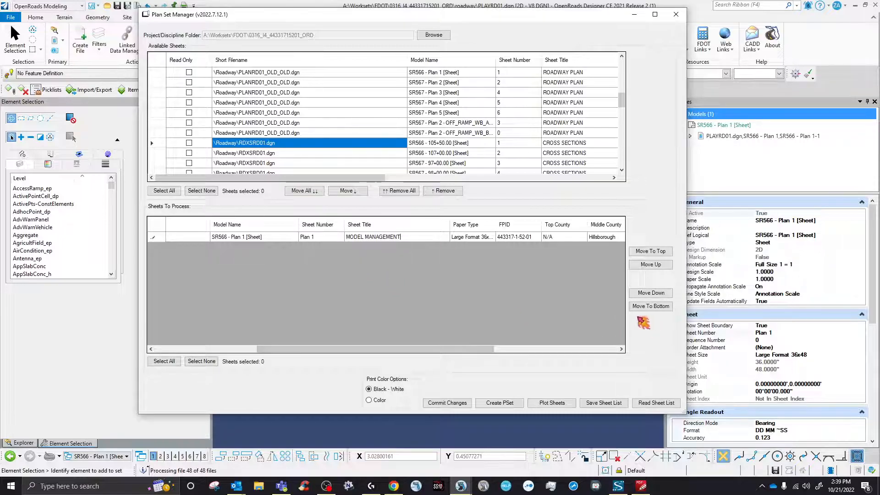
- Select the PLAYRD01.dgn sheet, commit its sheet information changes, and close the Plan Set Manager
{"action": "left_click_drag", "start_coordinate": [445, 350], "coordinate": [247, 349]}
{"action": "left_click", "coordinate": [163, 235]}
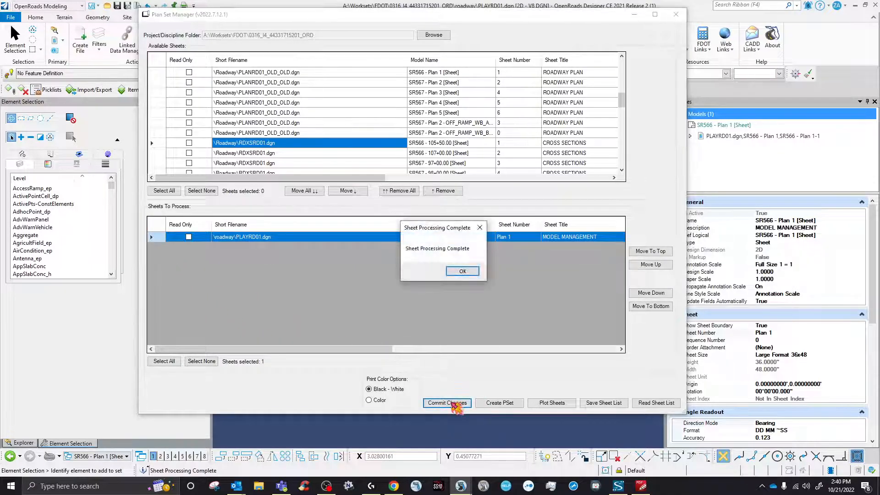
{"action": "left_click", "coordinate": [462, 270]}
{"action": "left_click_drag", "start_coordinate": [543, 20], "coordinate": [289, 31]}
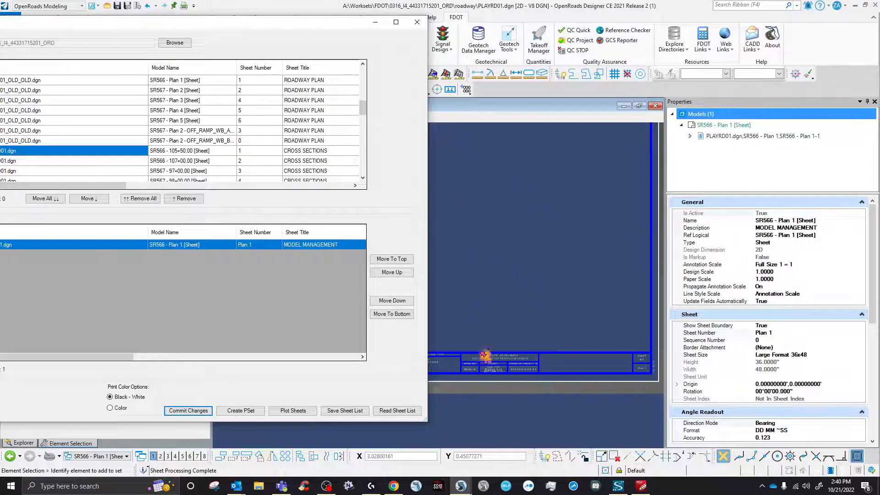
{"action": "left_click", "coordinate": [188, 410]}
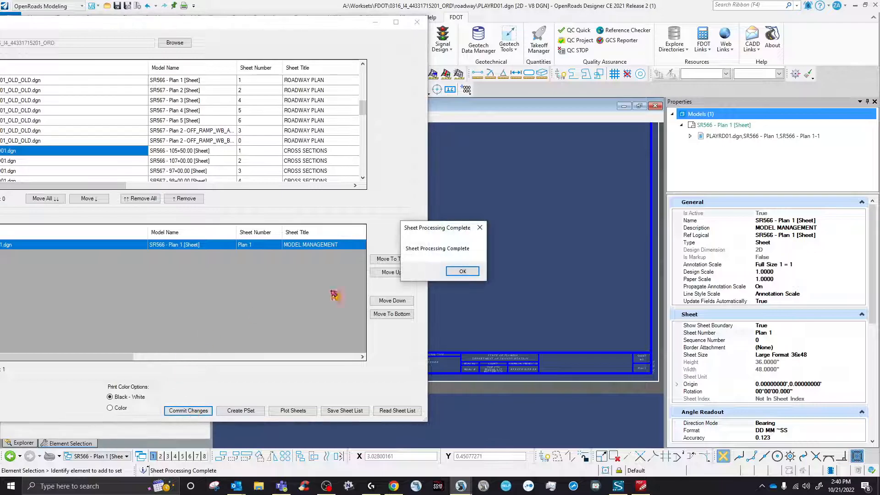
{"action": "left_click", "coordinate": [453, 271]}
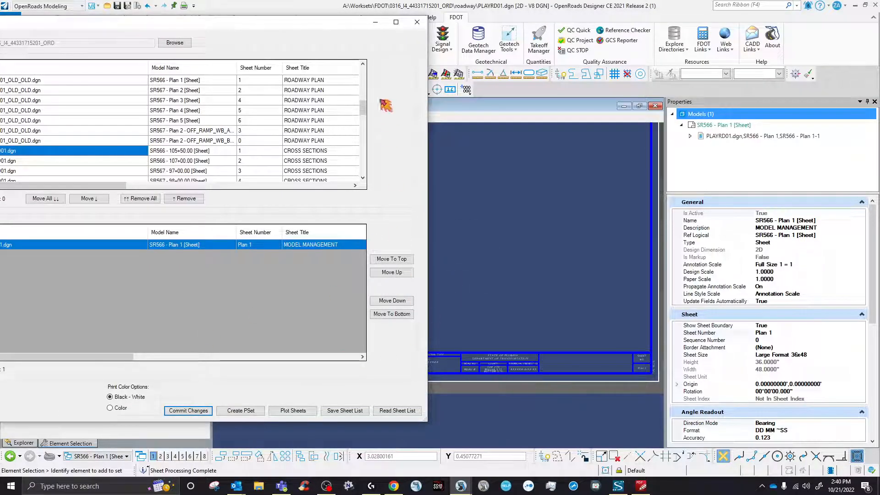
{"action": "left_click_drag", "start_coordinate": [275, 22], "coordinate": [192, 20]}
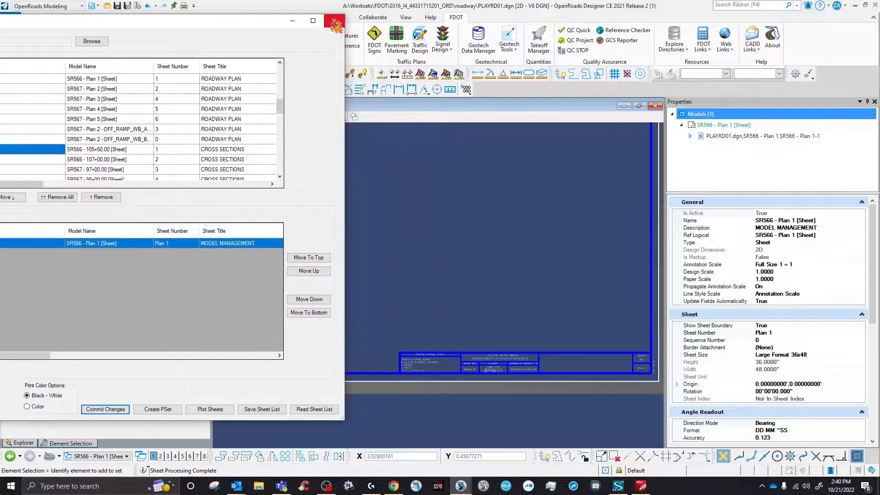
{"action": "left_click", "coordinate": [334, 22]}
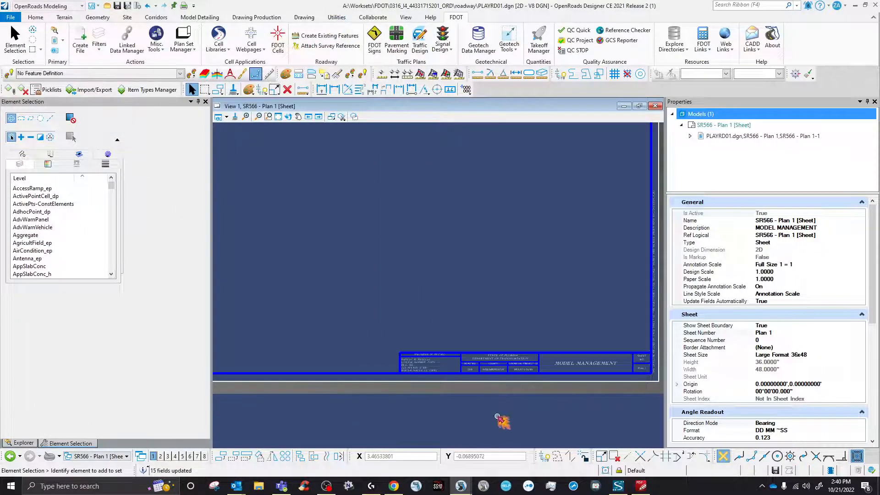
- Examine the SR566 - Plan 1 title block, including the Engineer of Record, project data, sheet title and sheet number
{"action": "scroll", "coordinate": [458, 394], "scroll_direction": "up", "scroll_amount": 3}
{"action": "scroll", "coordinate": [458, 394], "scroll_direction": "down", "scroll_amount": 3}
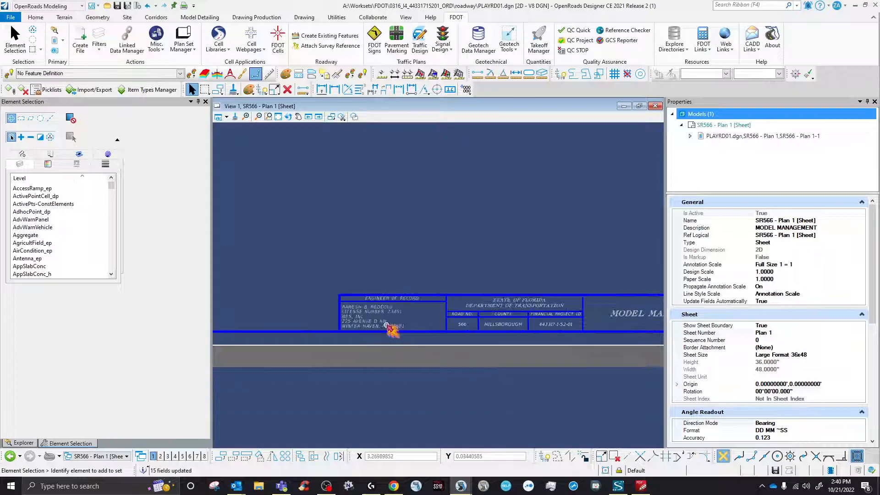
{"action": "scroll", "coordinate": [488, 338], "scroll_direction": "down", "scroll_amount": 2}
{"action": "scroll", "coordinate": [540, 327], "scroll_direction": "up", "scroll_amount": 2}
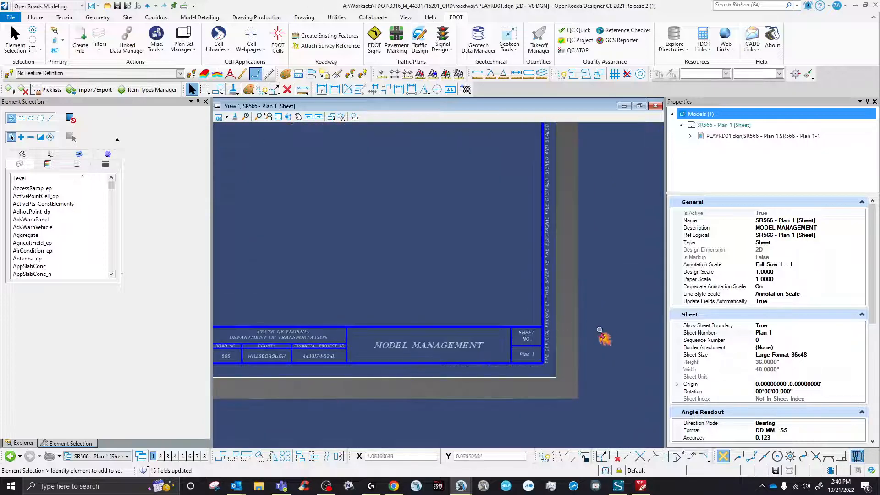
{"action": "scroll", "coordinate": [605, 372], "scroll_direction": "down", "scroll_amount": 3}
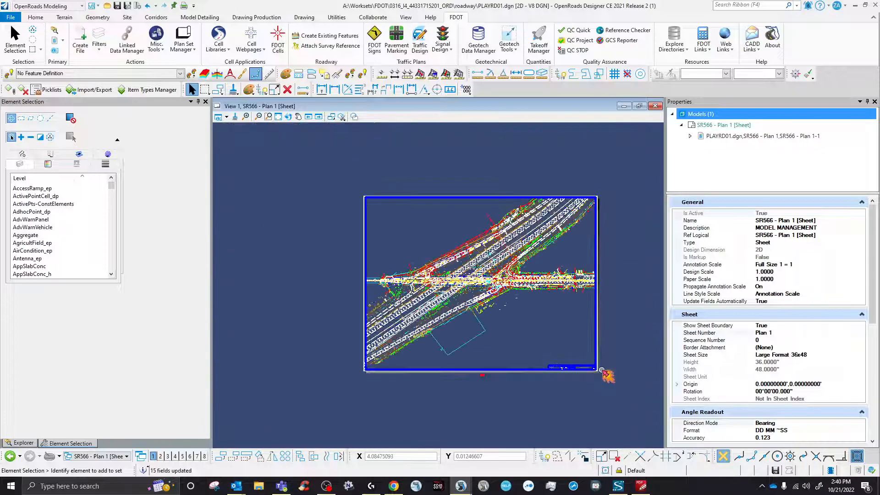
{"action": "scroll", "coordinate": [593, 369], "scroll_direction": "up", "scroll_amount": 2}
{"action": "scroll", "coordinate": [594, 369], "scroll_direction": "up", "scroll_amount": 5}
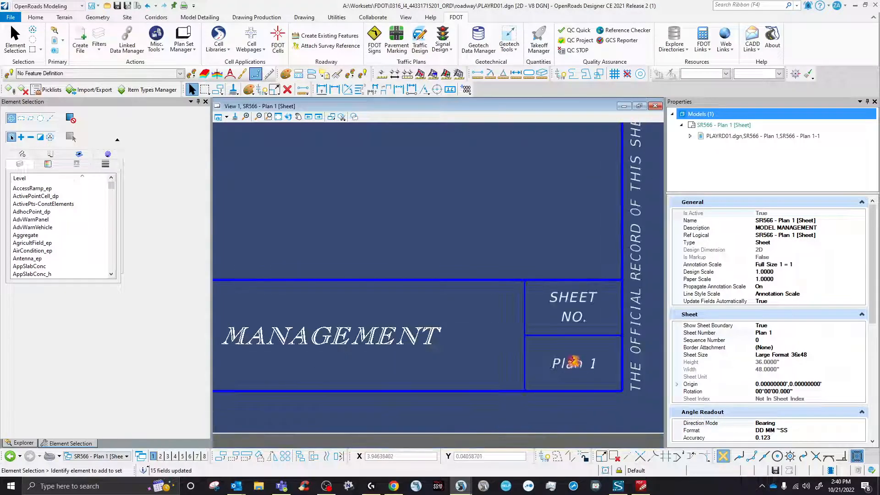
{"action": "scroll", "coordinate": [582, 369], "scroll_direction": "down", "scroll_amount": 6}
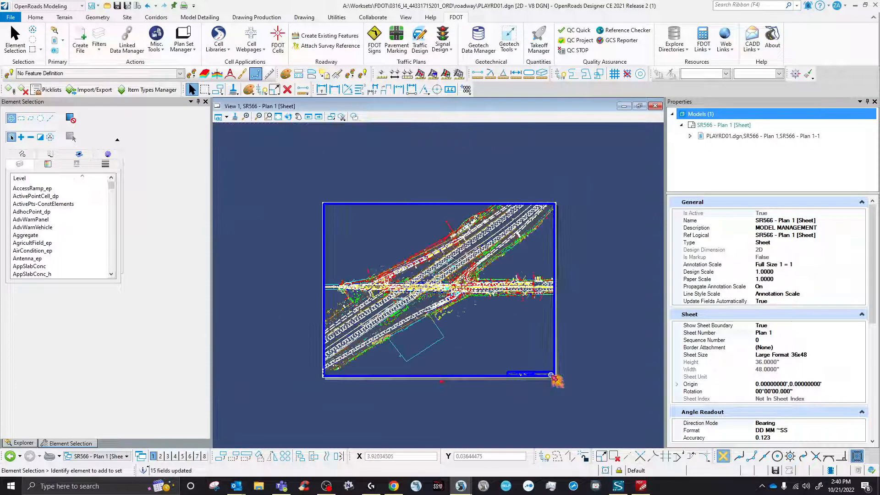
{"action": "scroll", "coordinate": [555, 378], "scroll_direction": "up", "scroll_amount": 4}
{"action": "scroll", "coordinate": [555, 379], "scroll_direction": "down", "scroll_amount": 4}
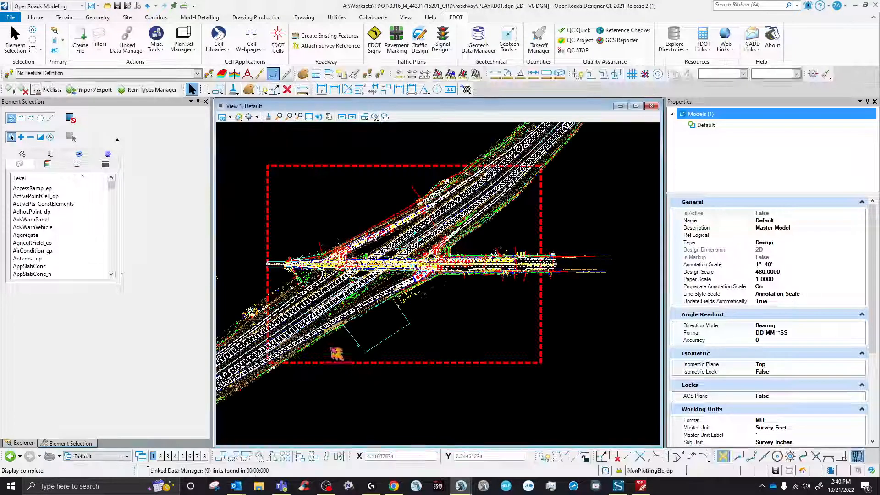
- Switch to the Default design model and examine the SR566 plan linework within the named boundary
{"action": "scroll", "coordinate": [293, 264], "scroll_direction": "up", "scroll_amount": 5}
{"action": "scroll", "coordinate": [293, 264], "scroll_direction": "up", "scroll_amount": 2}
{"action": "scroll", "coordinate": [294, 263], "scroll_direction": "down", "scroll_amount": 7}
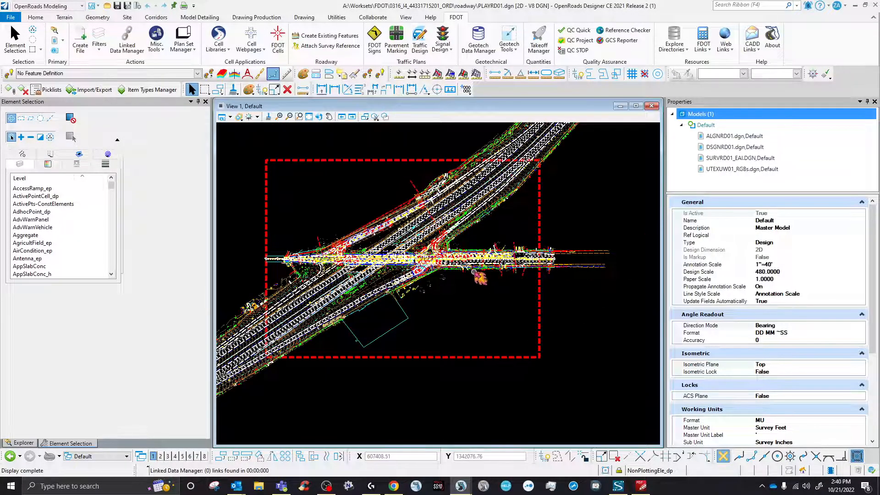
{"action": "scroll", "coordinate": [474, 272], "scroll_direction": "up", "scroll_amount": 4}
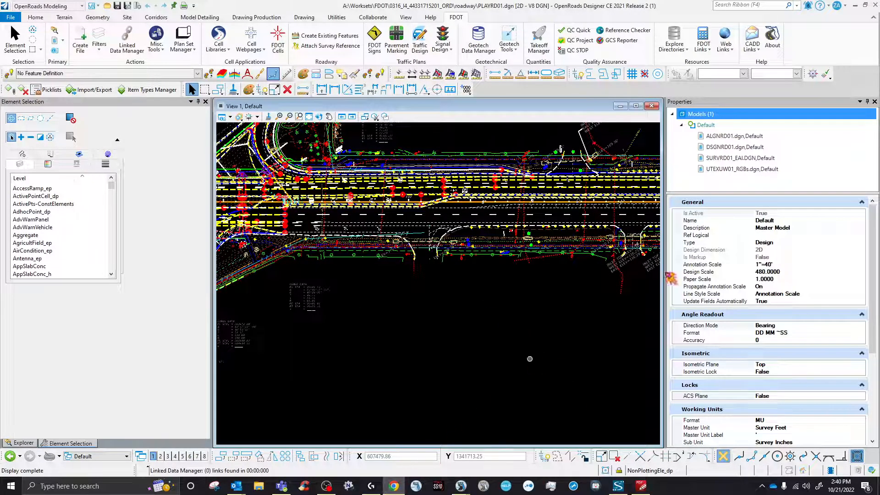
- Switch to 2022fdm911modelmanagement.pdf in the browser, maximize the window and enlarge the Exhibit 911-1 drawing to 200%
{"action": "left_click_drag", "start_coordinate": [879, 316], "coordinate": [465, 102]}
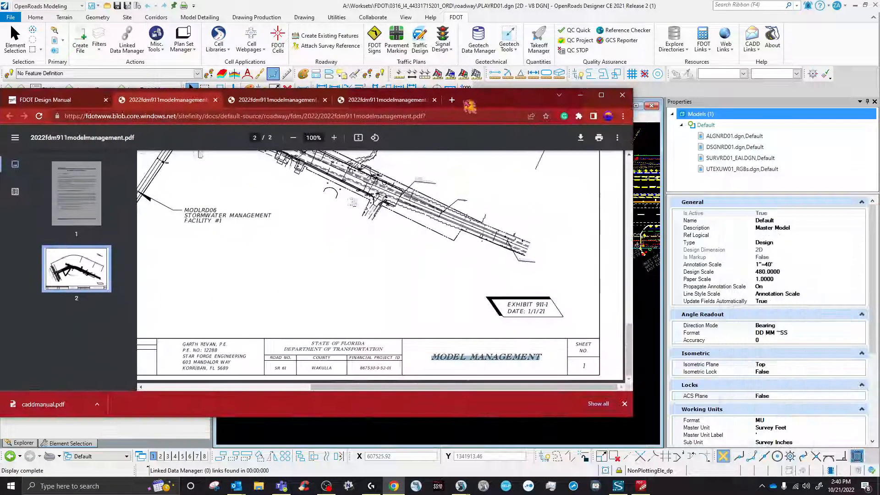
{"action": "left_click", "coordinate": [602, 95]}
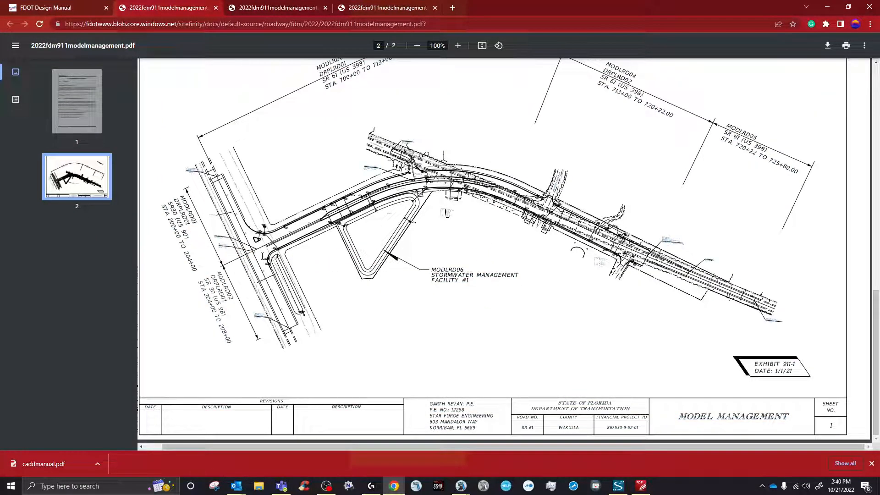
{"action": "left_click", "coordinate": [458, 45]}
{"action": "left_click", "coordinate": [457, 45]}
{"action": "left_click", "coordinate": [457, 45]}
{"action": "left_click", "coordinate": [457, 45]}
{"action": "left_click", "coordinate": [457, 46]}
{"action": "scroll", "coordinate": [313, 285], "scroll_direction": "down", "scroll_amount": 3}
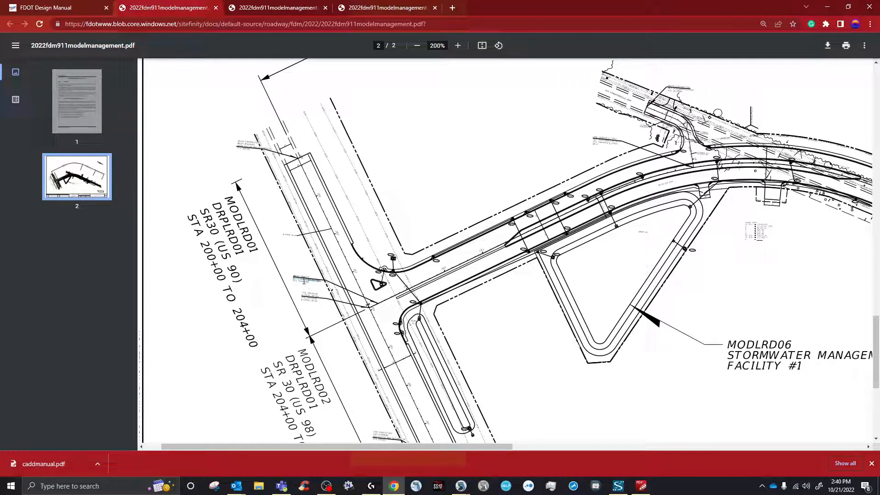
- Examine how Exhibit 911-1 labels each road segment with its model file, drainage file, road name and station range
{"action": "scroll", "coordinate": [308, 281], "scroll_direction": "up", "scroll_amount": 7}
{"action": "left_click_drag", "start_coordinate": [556, 234], "coordinate": [556, 289]}
{"action": "scroll", "coordinate": [531, 275], "scroll_direction": "down", "scroll_amount": 6}
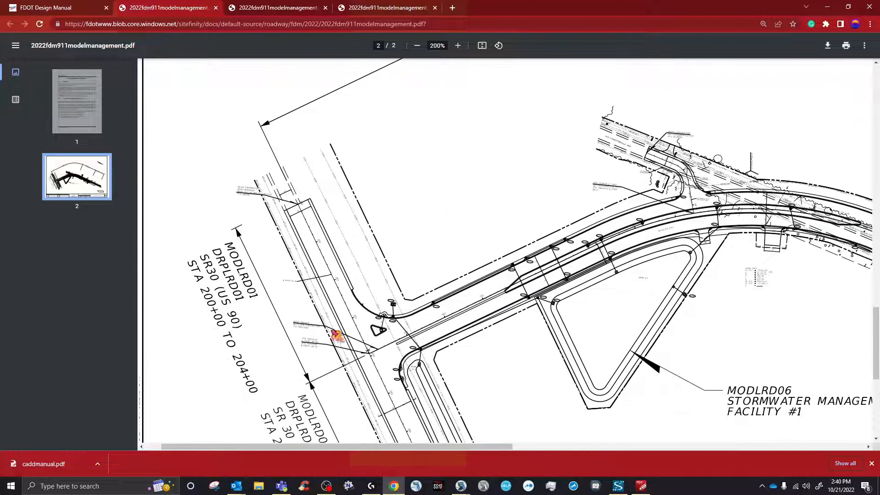
{"action": "scroll", "coordinate": [304, 357], "scroll_direction": "up", "scroll_amount": 6}
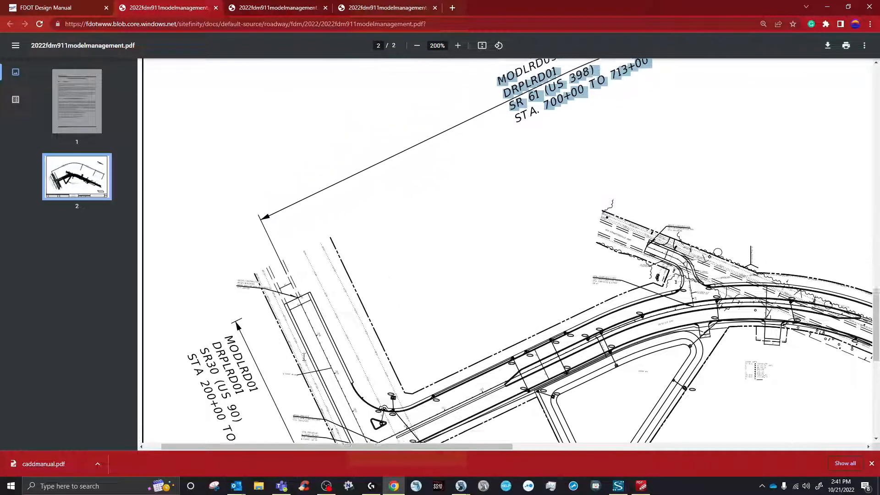
{"action": "scroll", "coordinate": [279, 308], "scroll_direction": "down", "scroll_amount": 6}
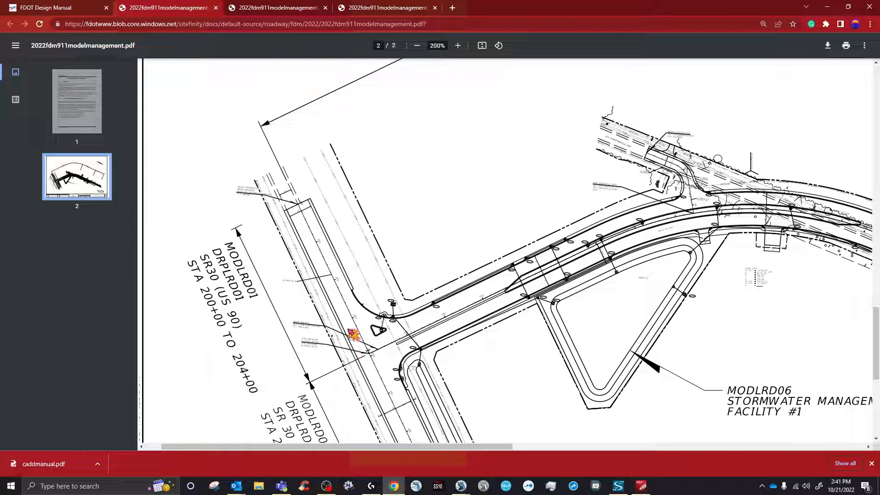
{"action": "scroll", "coordinate": [346, 340], "scroll_direction": "down", "scroll_amount": 1}
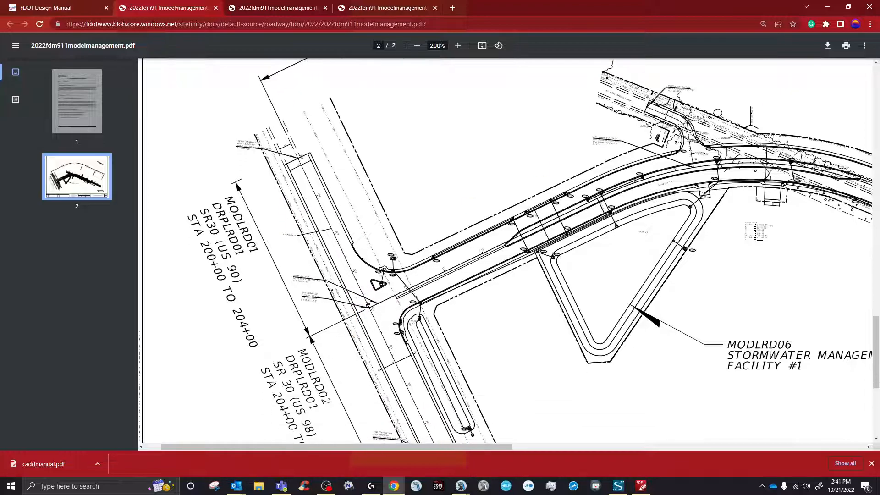
{"action": "scroll", "coordinate": [598, 250], "scroll_direction": "up", "scroll_amount": 8}
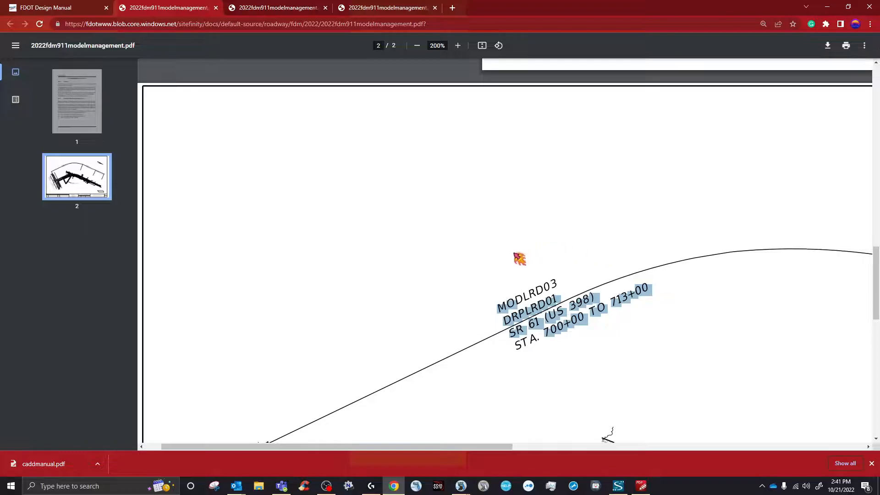
{"action": "scroll", "coordinate": [520, 258], "scroll_direction": "down", "scroll_amount": 3}
{"action": "left_click", "coordinate": [614, 210]}
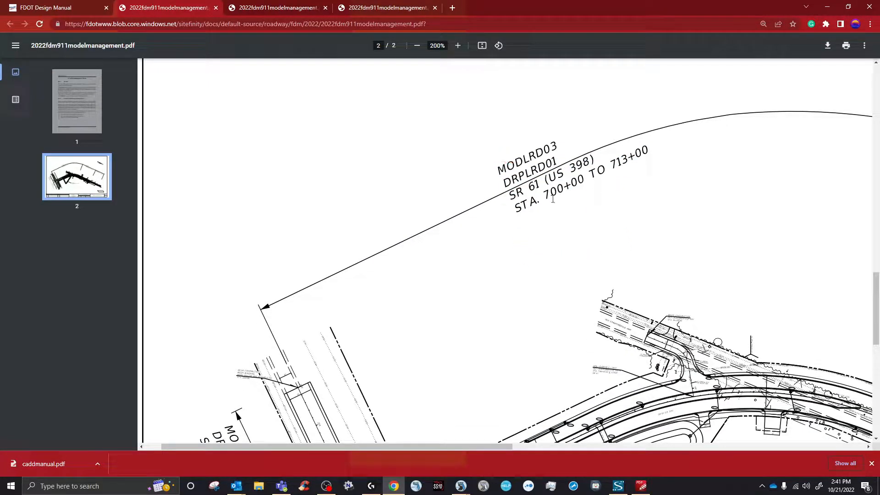
{"action": "triple_click", "coordinate": [535, 203]}
{"action": "left_click", "coordinate": [500, 165]}
{"action": "left_click", "coordinate": [326, 485]}
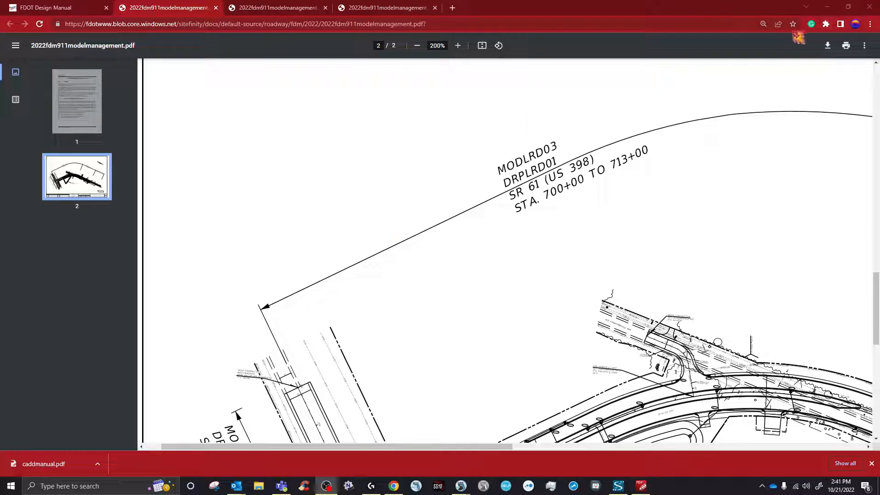
- Zoom Exhibit 911-1 back out to view its full layout, and return to PLAYRD01.dgn in OpenRoads Designer
{"action": "left_click", "coordinate": [417, 51]}
{"action": "left_click", "coordinate": [417, 51]}
{"action": "left_click", "coordinate": [418, 52]}
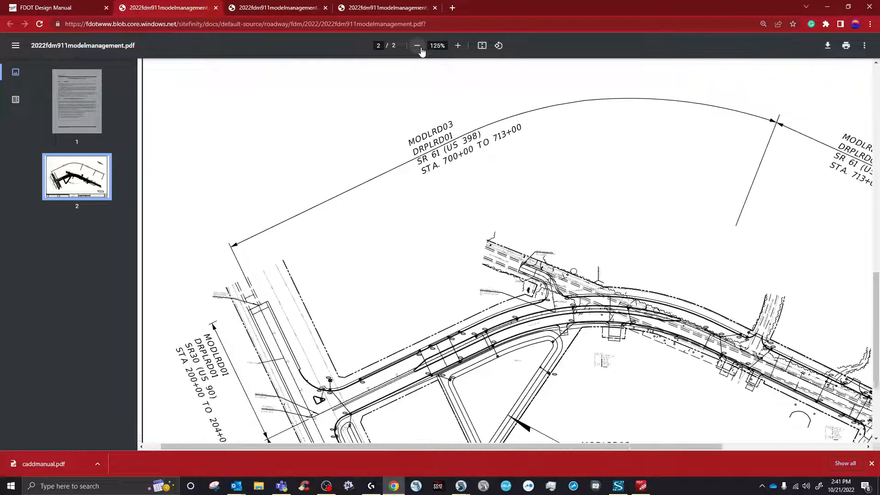
{"action": "left_click", "coordinate": [418, 51]}
{"action": "left_click", "coordinate": [419, 51]}
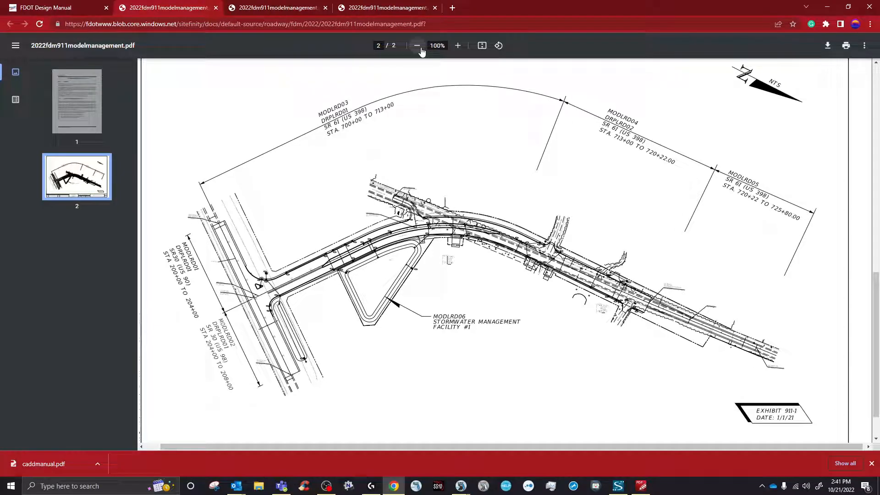
{"action": "left_click", "coordinate": [417, 51]}
{"action": "mouse_move", "coordinate": [463, 487]}
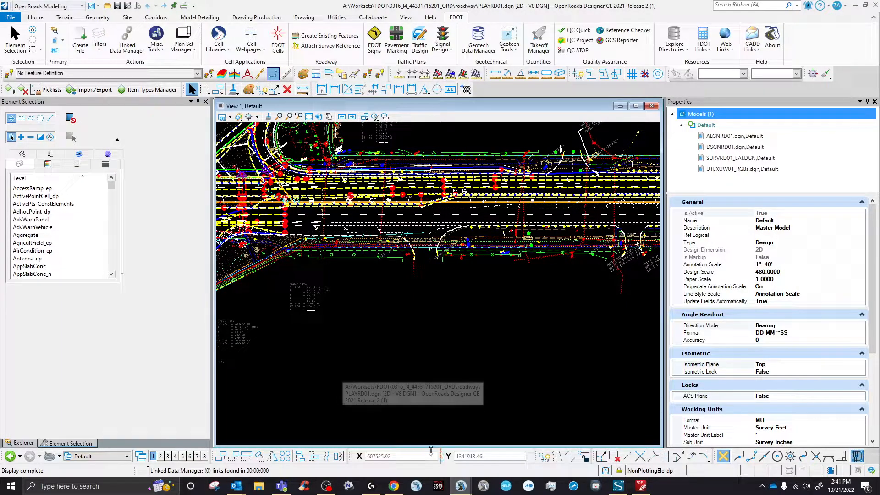
- Open the SR566 - Plan 1 sheet, switch to its SR566 - Plan 1 drawing model and locate the north arrow
{"action": "left_click", "coordinate": [411, 448]}
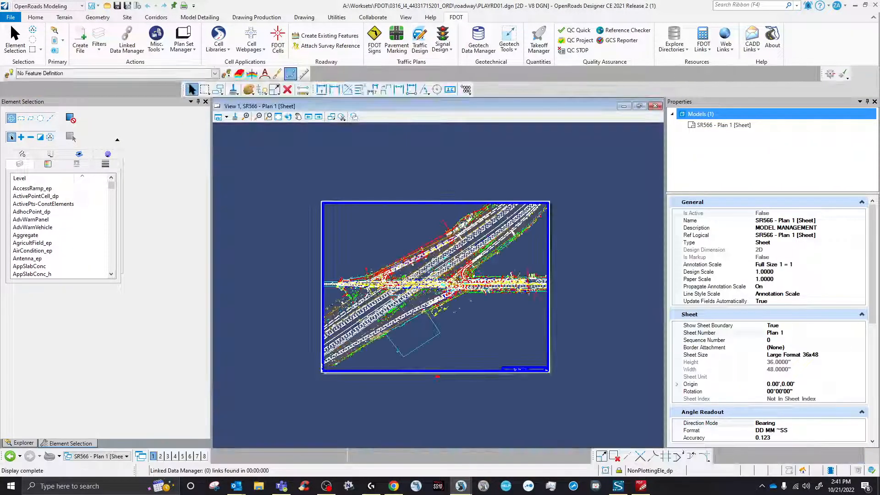
{"action": "scroll", "coordinate": [542, 202], "scroll_direction": "up", "scroll_amount": 5}
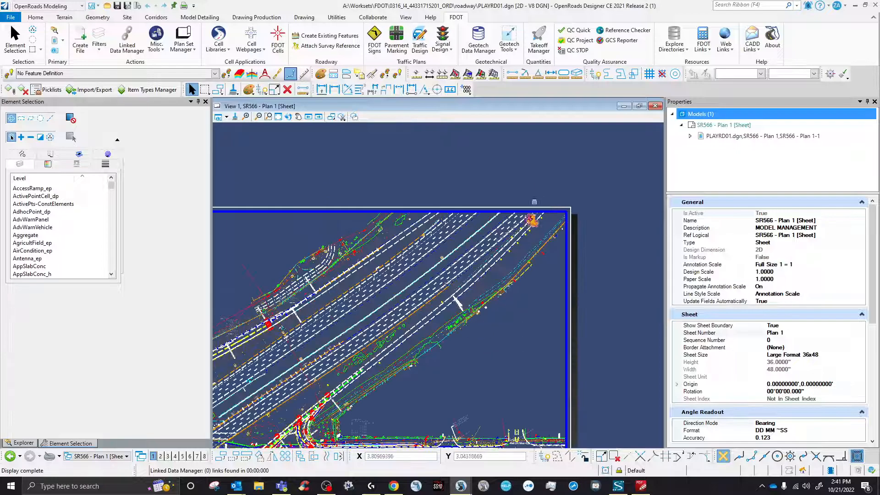
{"action": "scroll", "coordinate": [529, 207], "scroll_direction": "down", "scroll_amount": 3}
{"action": "scroll", "coordinate": [515, 181], "scroll_direction": "up", "scroll_amount": 4}
{"action": "scroll", "coordinate": [519, 173], "scroll_direction": "up", "scroll_amount": 2}
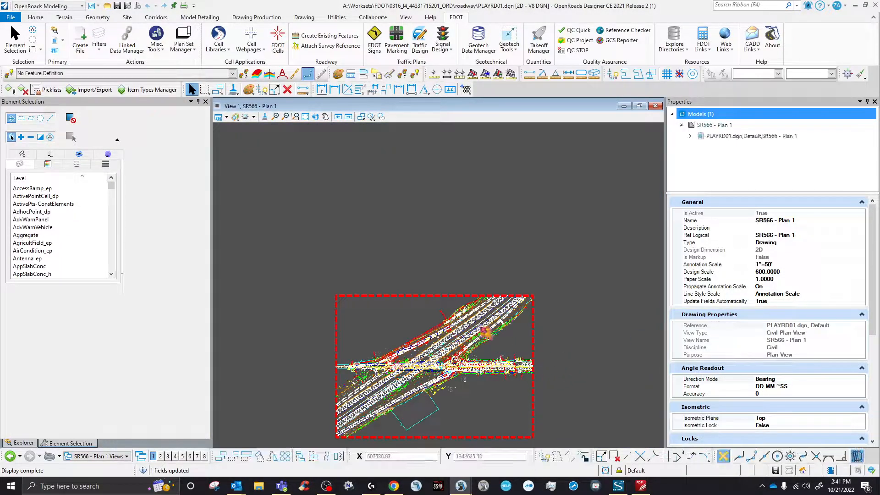
{"action": "scroll", "coordinate": [483, 330], "scroll_direction": "up", "scroll_amount": 6}
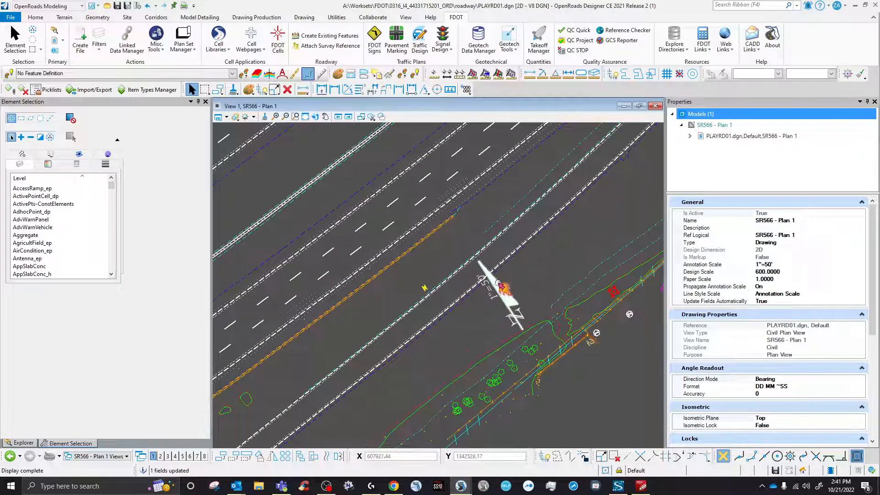
- Move the north arrow off the roadway linework into the open area below the ramp, inside the plan boundary
{"action": "left_click", "coordinate": [500, 296]}
{"action": "scroll", "coordinate": [486, 273], "scroll_direction": "down", "scroll_amount": 3}
{"action": "mouse_move", "coordinate": [485, 271]}
{"action": "left_mouse_down"}
{"action": "mouse_move", "coordinate": [583, 295]}
{"action": "mouse_move", "coordinate": [585, 310]}
{"action": "left_mouse_up"}
{"action": "scroll", "coordinate": [563, 329], "scroll_direction": "down", "scroll_amount": 3}
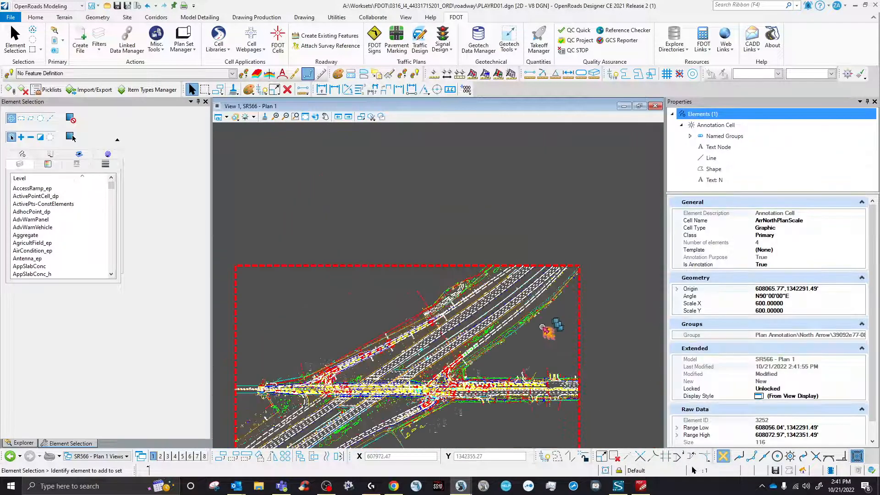
{"action": "scroll", "coordinate": [563, 332], "scroll_direction": "up", "scroll_amount": 5}
{"action": "left_click", "coordinate": [499, 316]}
{"action": "left_click", "coordinate": [547, 295]}
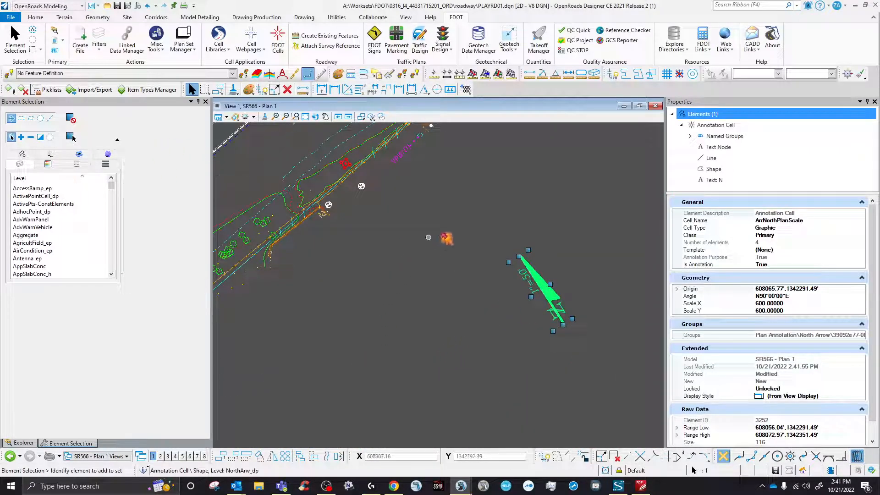
{"action": "scroll", "coordinate": [552, 298], "scroll_direction": "down", "scroll_amount": 4}
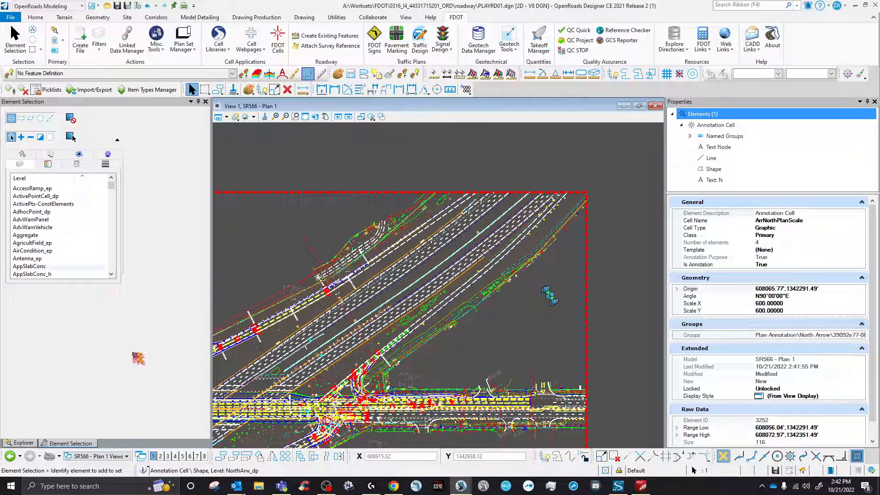
- Scale the north arrow with Active Scale set to 2 in X and Y, applying the scale twice
{"action": "left_click", "coordinate": [248, 457]}
{"action": "left_click", "coordinate": [48, 128]}
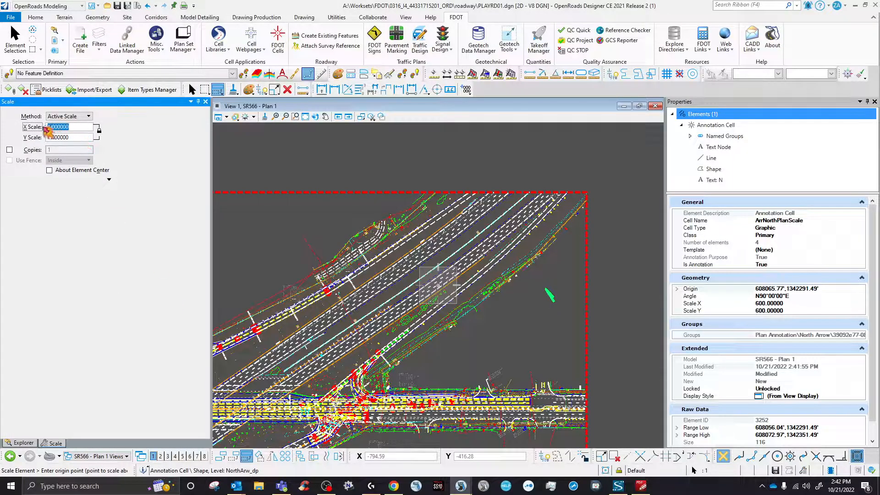
{"action": "type", "text": "2"}
{"action": "key", "text": "Tab"}
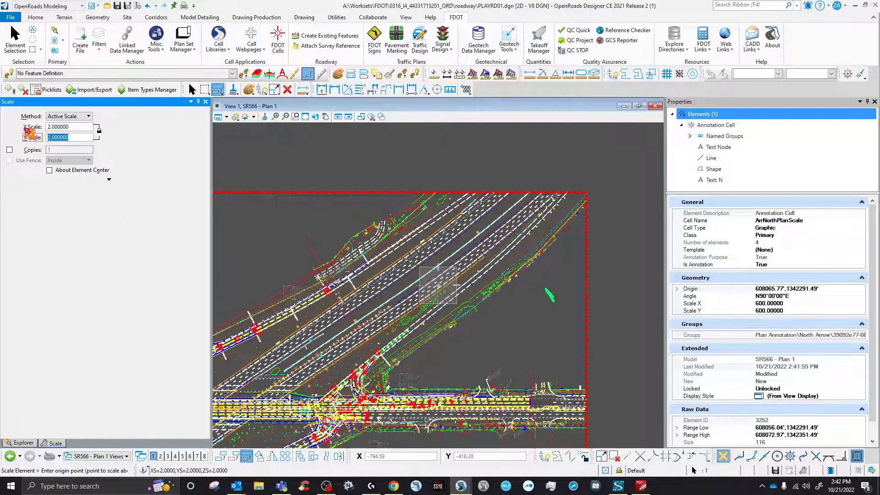
{"action": "left_click", "coordinate": [538, 344]}
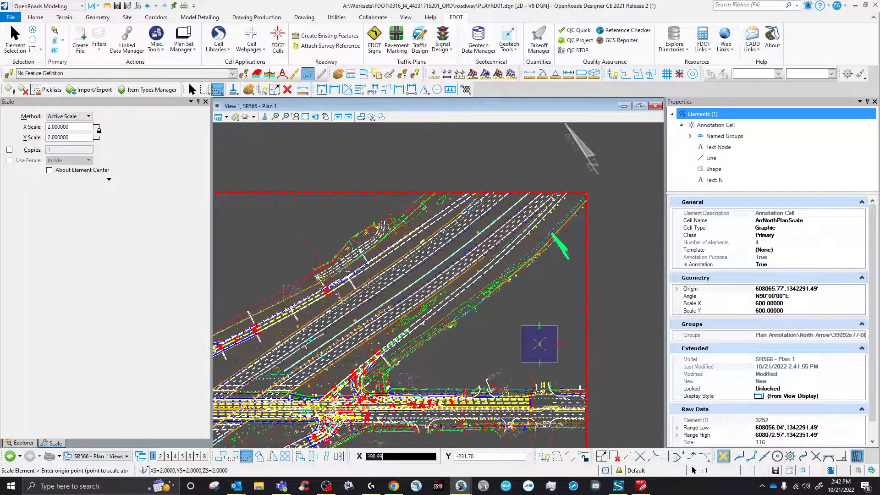
{"action": "left_click", "coordinate": [549, 332]}
{"action": "right_click", "coordinate": [550, 332]}
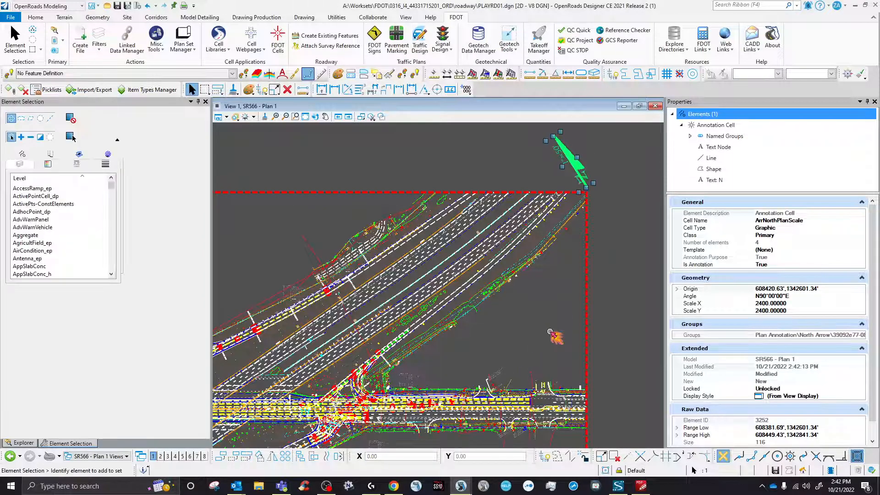
- Move the enlarged north arrow into the upper-left corner of the plan boundary and deselect it
{"action": "left_click_drag", "start_coordinate": [568, 163], "coordinate": [556, 268]}
{"action": "scroll", "coordinate": [552, 289], "scroll_direction": "down", "scroll_amount": 4}
{"action": "scroll", "coordinate": [553, 280], "scroll_direction": "up", "scroll_amount": 6}
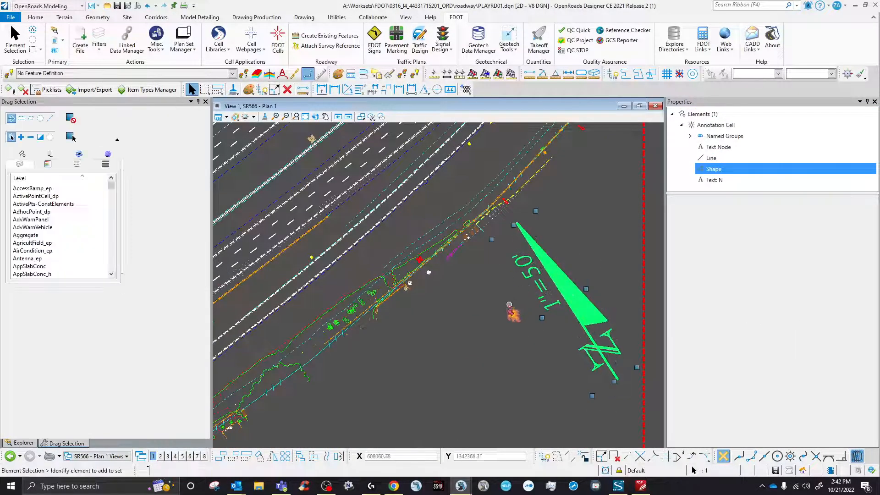
{"action": "scroll", "coordinate": [504, 313], "scroll_direction": "down", "scroll_amount": 6}
{"action": "left_click", "coordinate": [497, 330]}
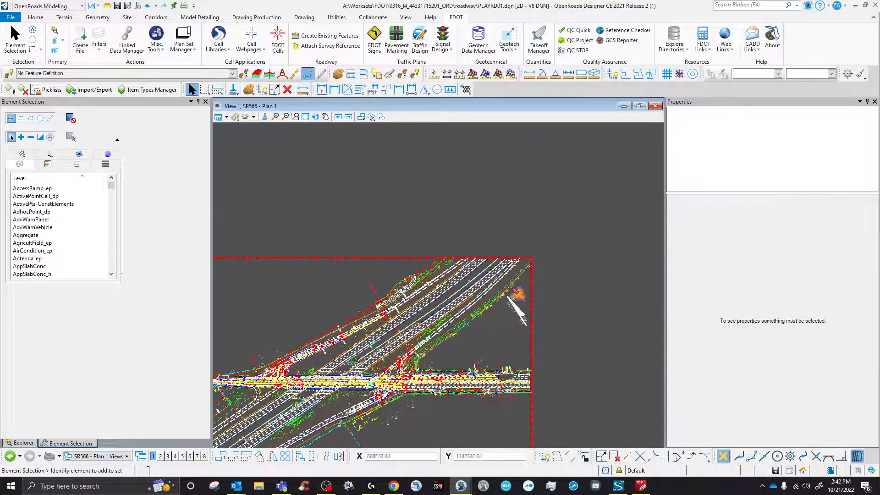
{"action": "left_click", "coordinate": [519, 310]}
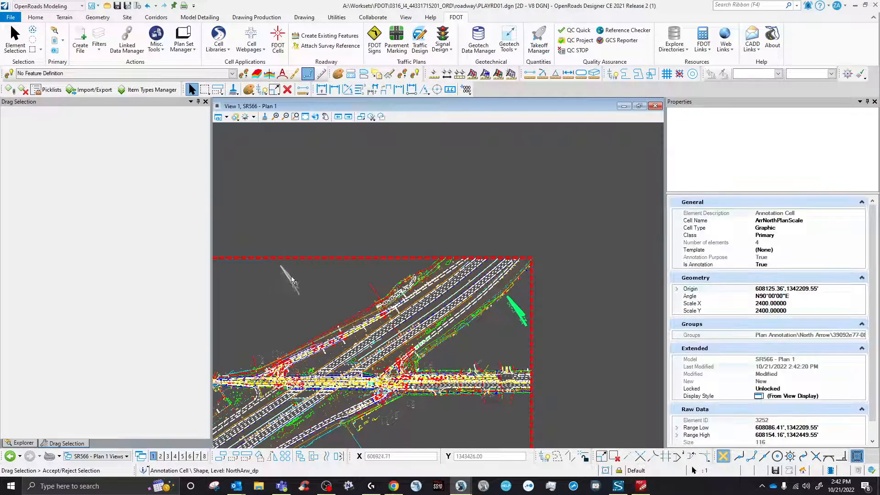
{"action": "scroll", "coordinate": [295, 280], "scroll_direction": "down", "scroll_amount": 4}
{"action": "scroll", "coordinate": [320, 278], "scroll_direction": "up", "scroll_amount": 7}
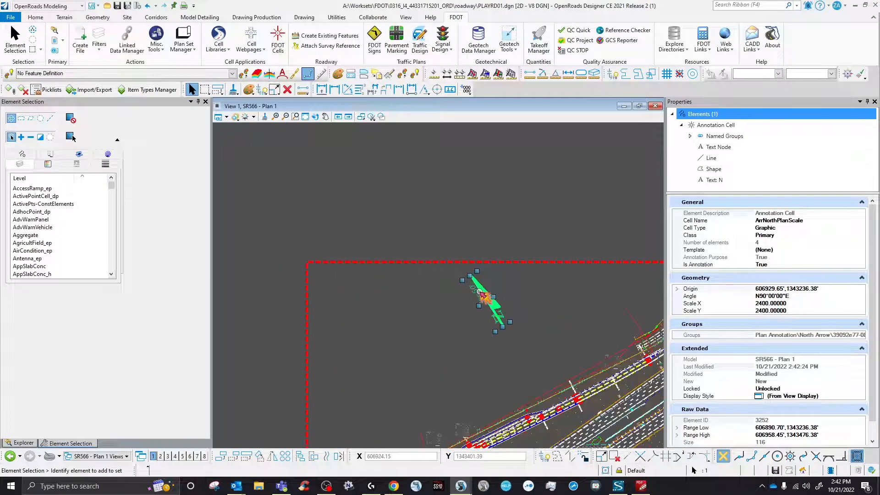
{"action": "left_click_drag", "start_coordinate": [482, 297], "coordinate": [329, 287]}
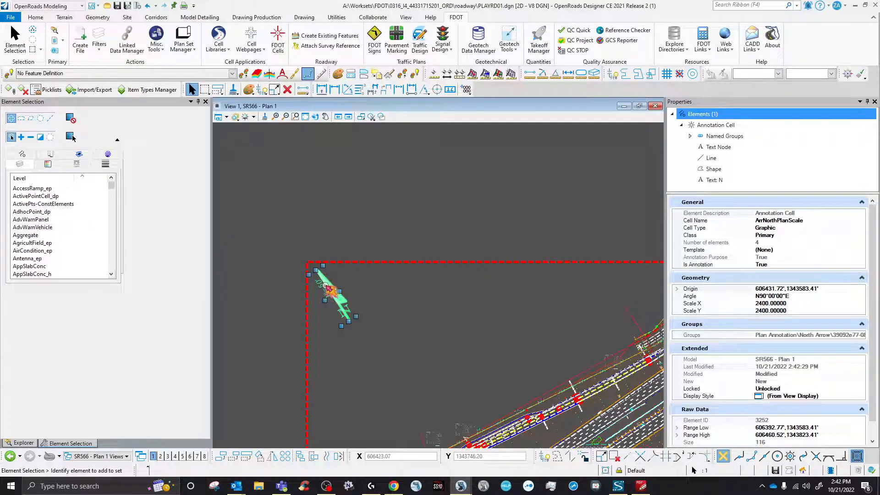
{"action": "scroll", "coordinate": [266, 281], "scroll_direction": "down", "scroll_amount": 6}
{"action": "left_click", "coordinate": [304, 237]}
- Examine the SR566 - Plan 1 linework and its alignment station labels, including the repositioned north arrow
{"action": "scroll", "coordinate": [329, 354], "scroll_direction": "up", "scroll_amount": 6}
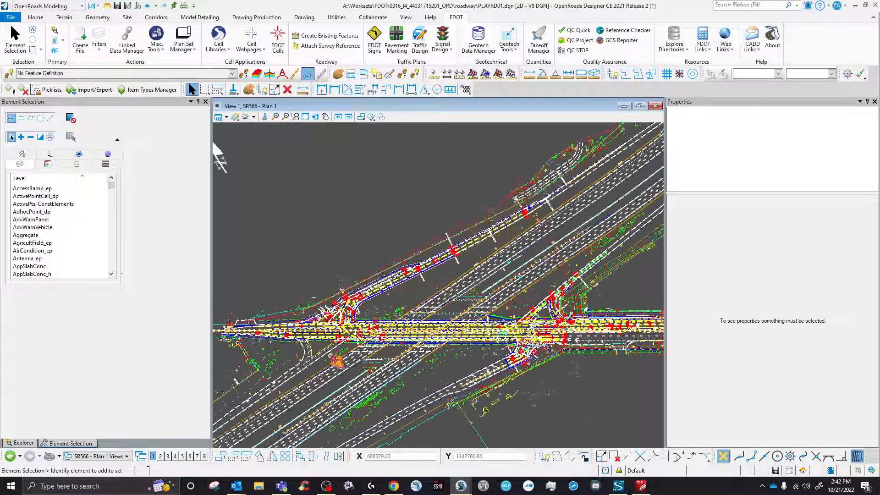
{"action": "scroll", "coordinate": [337, 362], "scroll_direction": "up", "scroll_amount": 2}
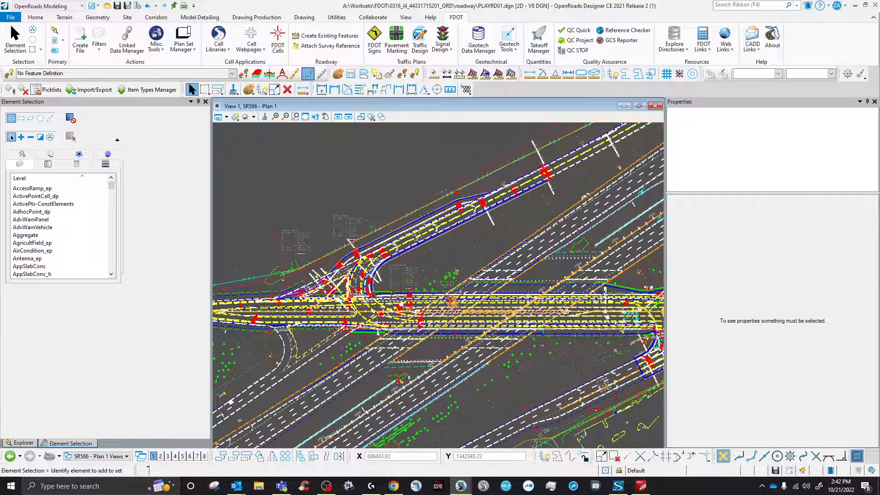
{"action": "scroll", "coordinate": [385, 294], "scroll_direction": "up", "scroll_amount": 4}
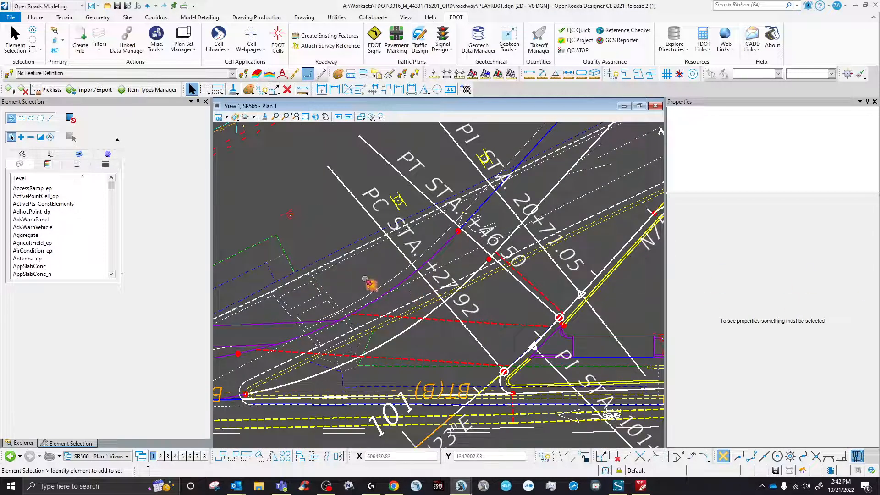
{"action": "scroll", "coordinate": [370, 284], "scroll_direction": "down", "scroll_amount": 8}
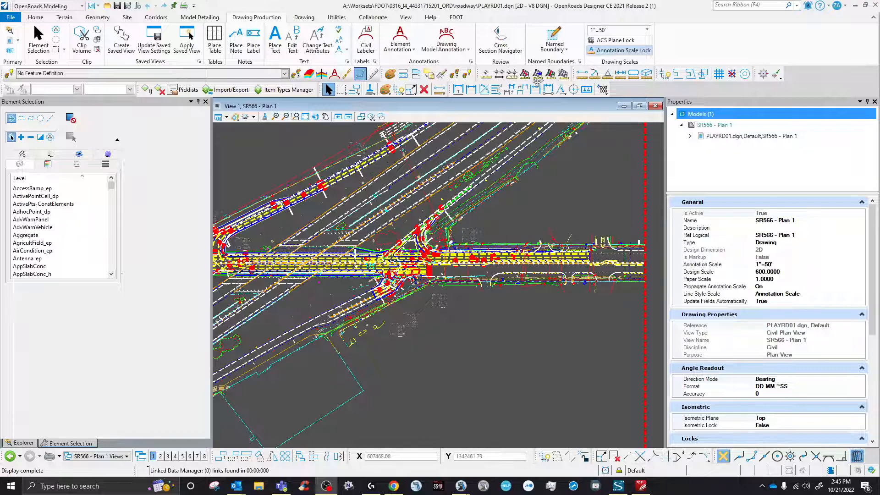
{"action": "scroll", "coordinate": [578, 214], "scroll_direction": "down", "scroll_amount": 5}
{"action": "scroll", "coordinate": [408, 171], "scroll_direction": "up", "scroll_amount": 4}
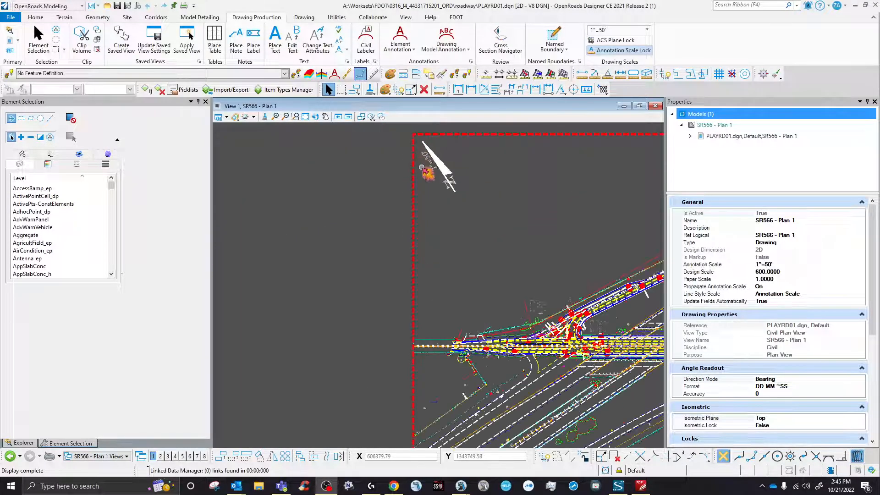
{"action": "scroll", "coordinate": [284, 321], "scroll_direction": "down", "scroll_amount": 1}
- Switch to the Default design model and choose 1"=50' as its annotation scale
{"action": "left_click", "coordinate": [96, 456]}
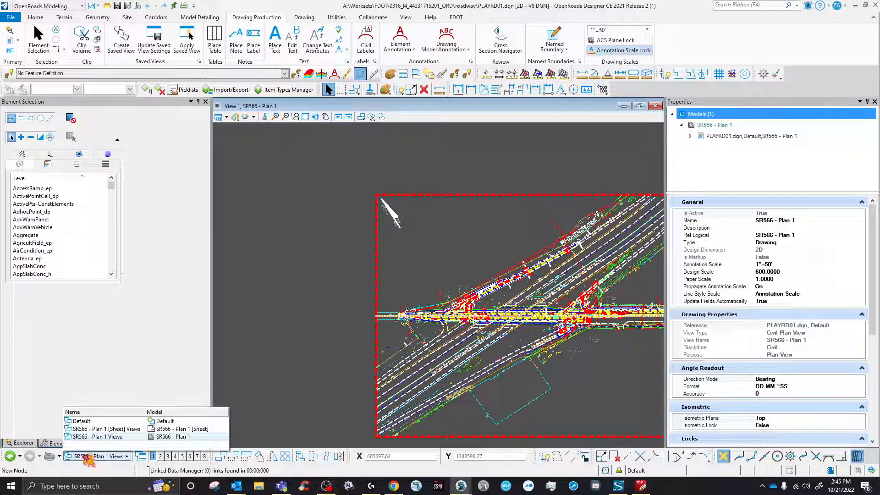
{"action": "left_click", "coordinate": [86, 422]}
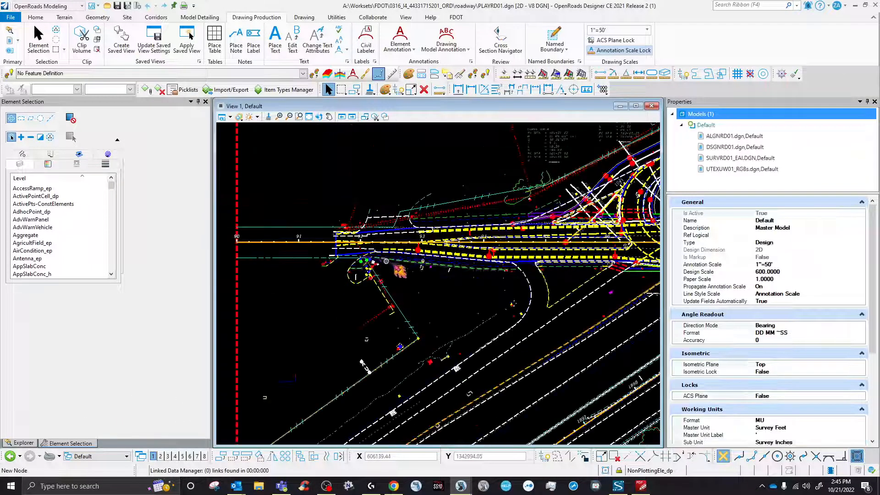
{"action": "left_click", "coordinate": [607, 31]}
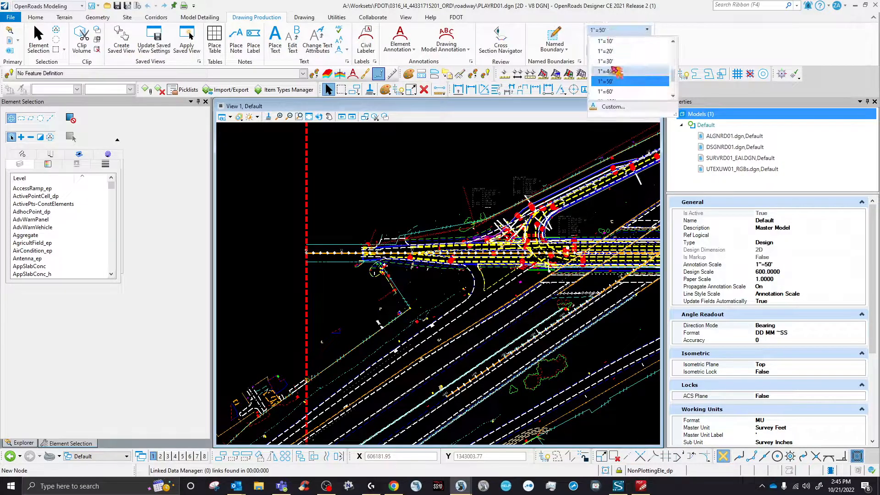
{"action": "left_click", "coordinate": [610, 83]}
- Save the settings of PLAYRD01.dgn and compress the file with the preset compress options
{"action": "left_click", "coordinate": [128, 6]}
{"action": "left_click", "coordinate": [129, 7]}
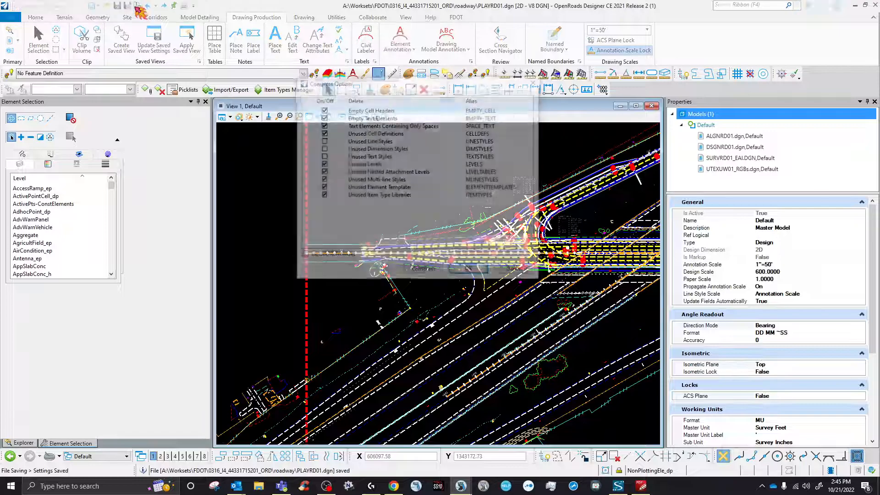
{"action": "left_click", "coordinate": [423, 271]}
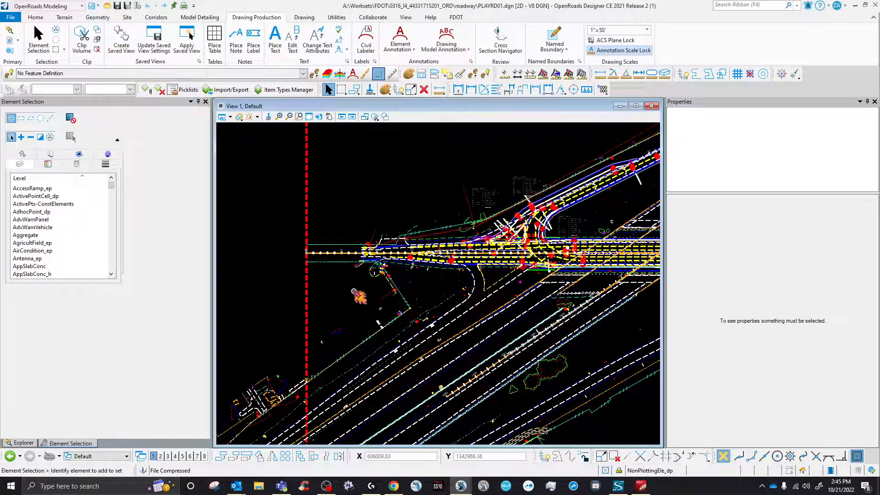
{"action": "scroll", "coordinate": [338, 288], "scroll_direction": "down", "scroll_amount": 1}
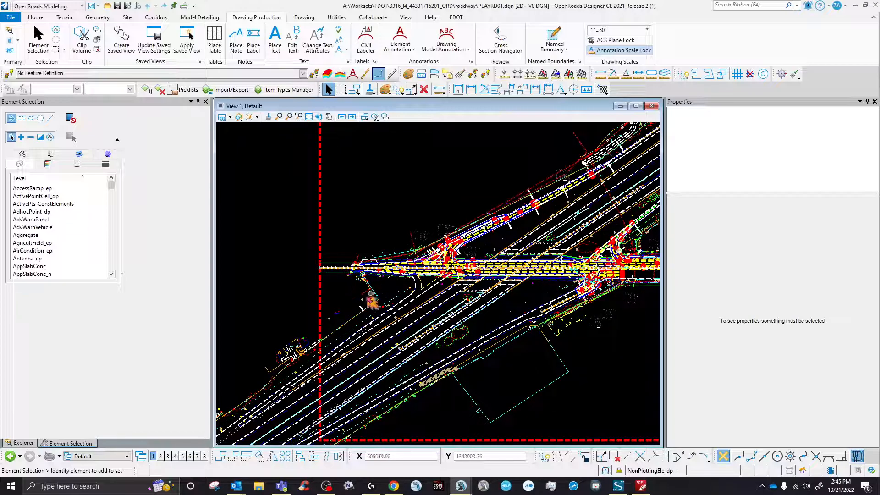
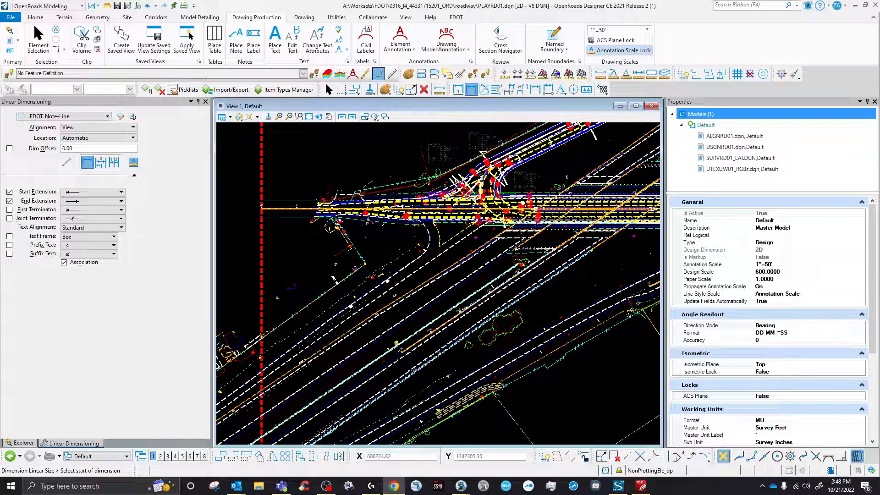
- Switch to 2022fdm911modelmanagement.pdf in Chrome, review the segment dimension lines and labels, and move the browser off the drawing
{"action": "left_click", "coordinate": [394, 485]}
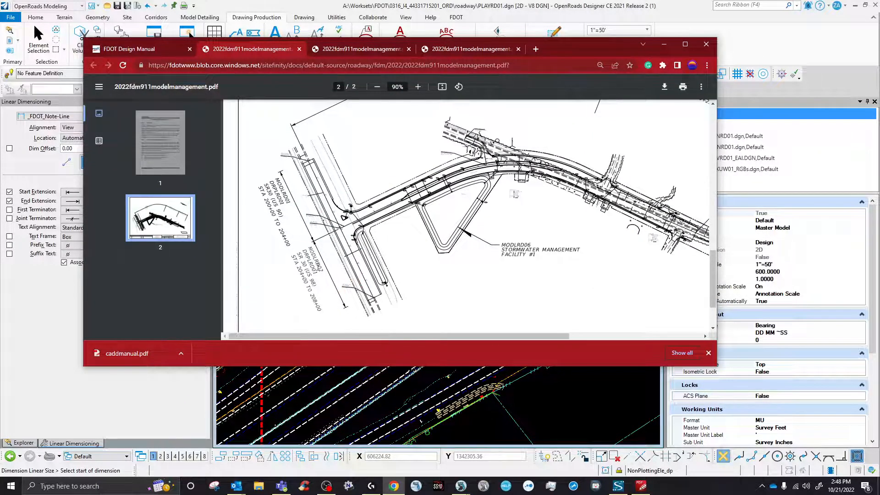
{"action": "scroll", "coordinate": [321, 257], "scroll_direction": "up", "scroll_amount": 2}
{"action": "scroll", "coordinate": [321, 256], "scroll_direction": "down", "scroll_amount": 1}
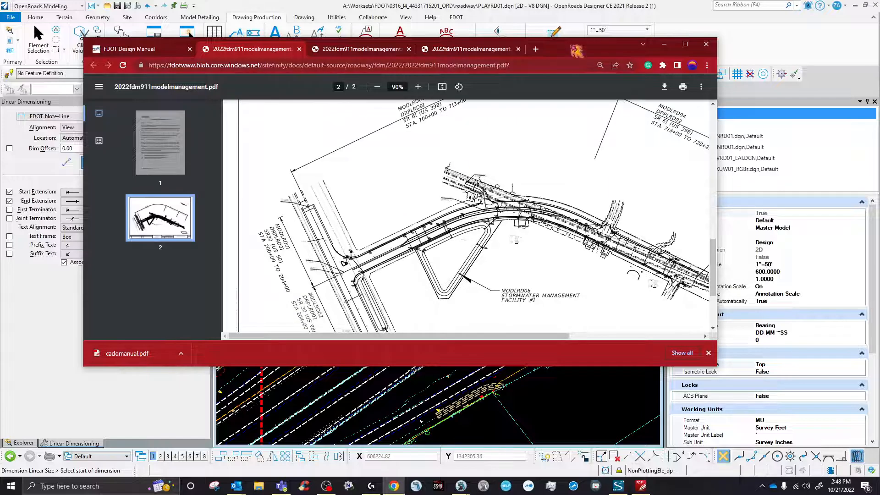
{"action": "left_click_drag", "start_coordinate": [571, 46], "coordinate": [642, 494]}
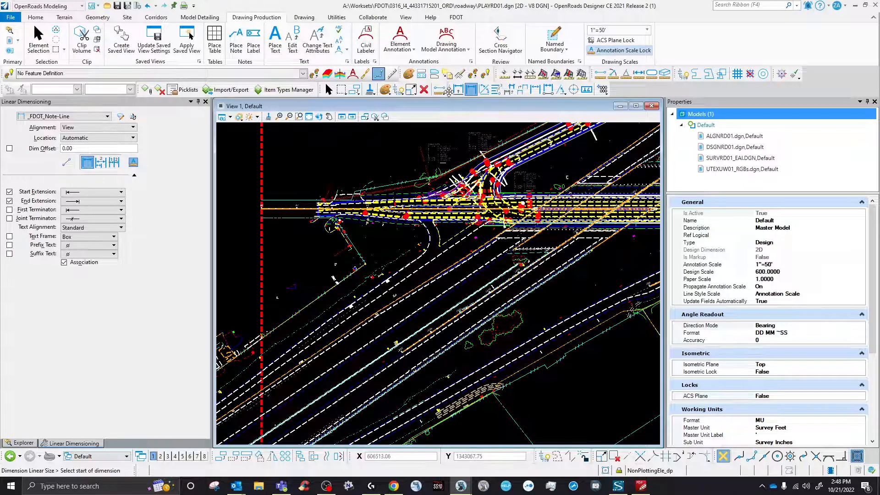
- Set the Default model's annotation scale to 1"=400' for the linear dimensions
{"action": "mouse_move", "coordinate": [448, 89]}
{"action": "left_mouse_down"}
{"action": "mouse_move", "coordinate": [456, 118]}
{"action": "mouse_move", "coordinate": [452, 93]}
{"action": "left_mouse_up"}
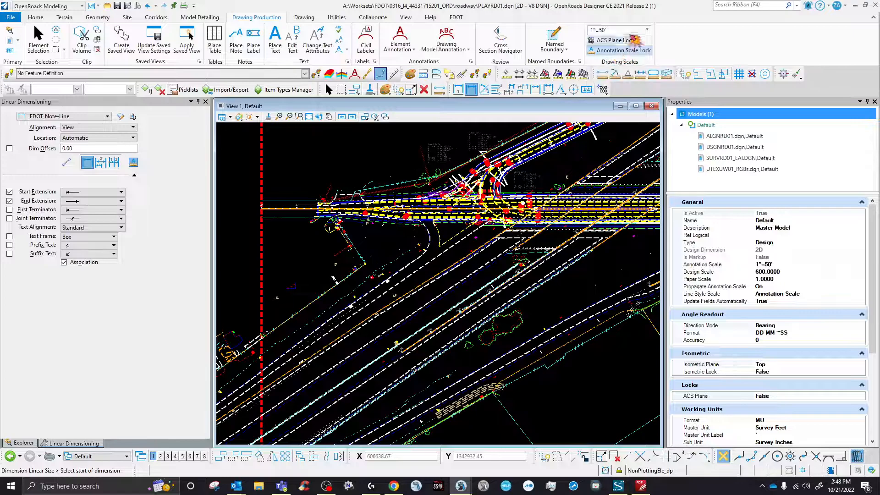
{"action": "left_click", "coordinate": [639, 30]}
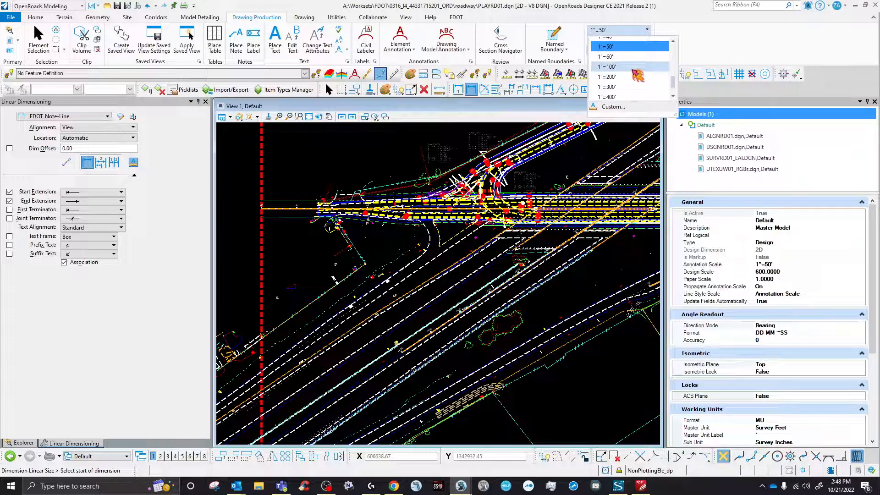
{"action": "scroll", "coordinate": [638, 75], "scroll_direction": "down", "scroll_amount": 1}
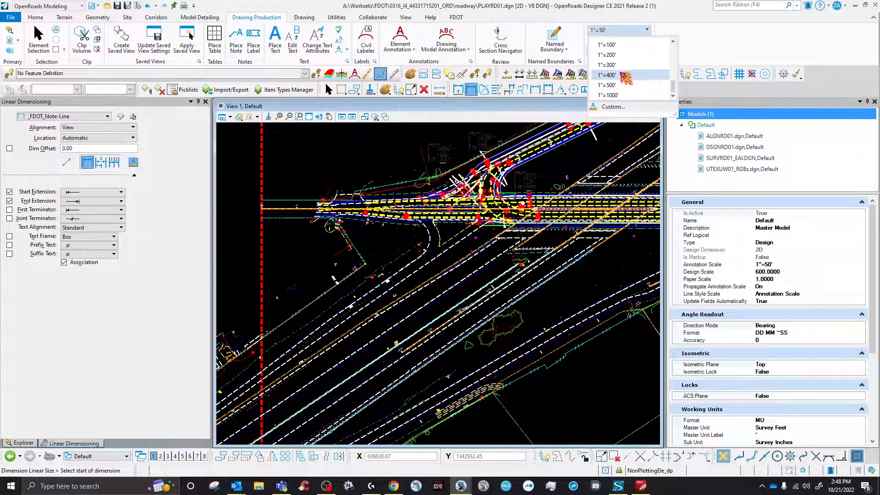
{"action": "left_click", "coordinate": [637, 74]}
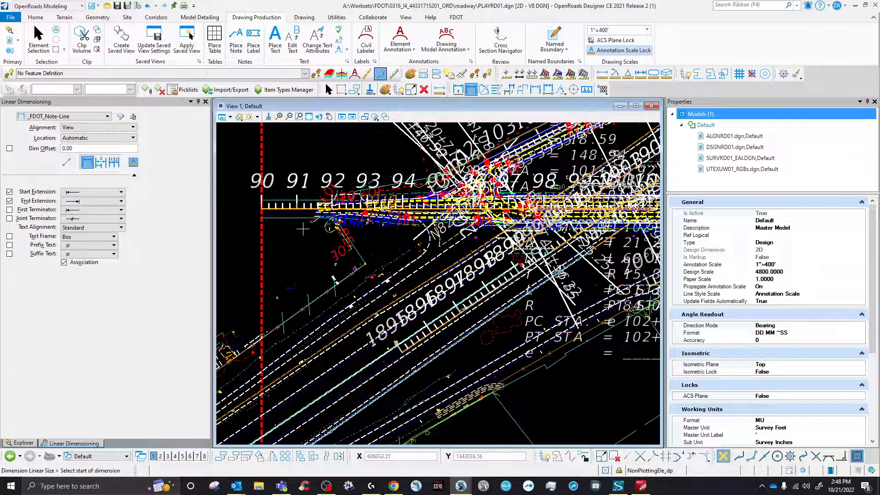
- Start a linear dimension at the SR566 segment's corner near station 92, with its dimension line running below the road
{"action": "scroll", "coordinate": [301, 231], "scroll_direction": "up", "scroll_amount": 6}
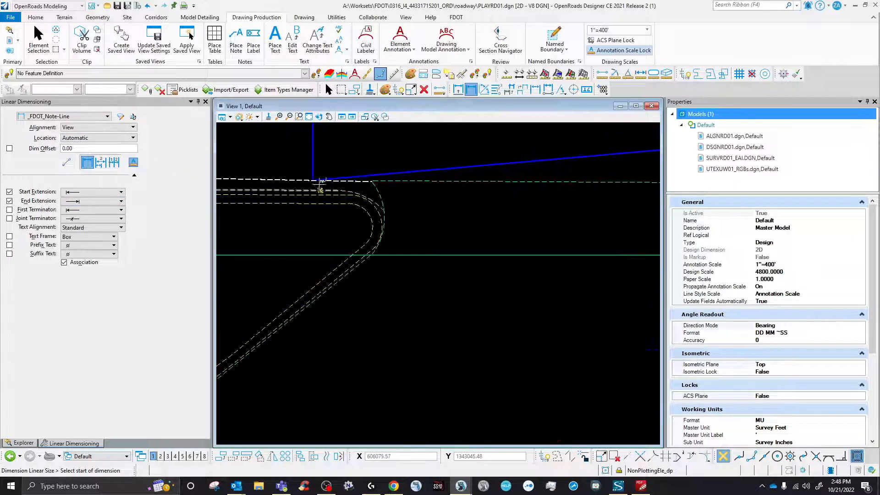
{"action": "left_click", "coordinate": [321, 181]}
{"action": "scroll", "coordinate": [300, 270], "scroll_direction": "down", "scroll_amount": 3}
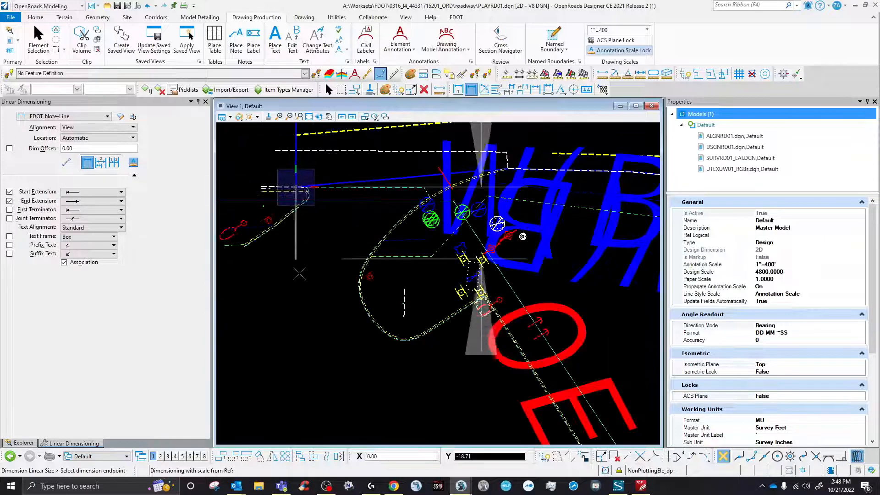
{"action": "scroll", "coordinate": [300, 270], "scroll_direction": "down", "scroll_amount": 3}
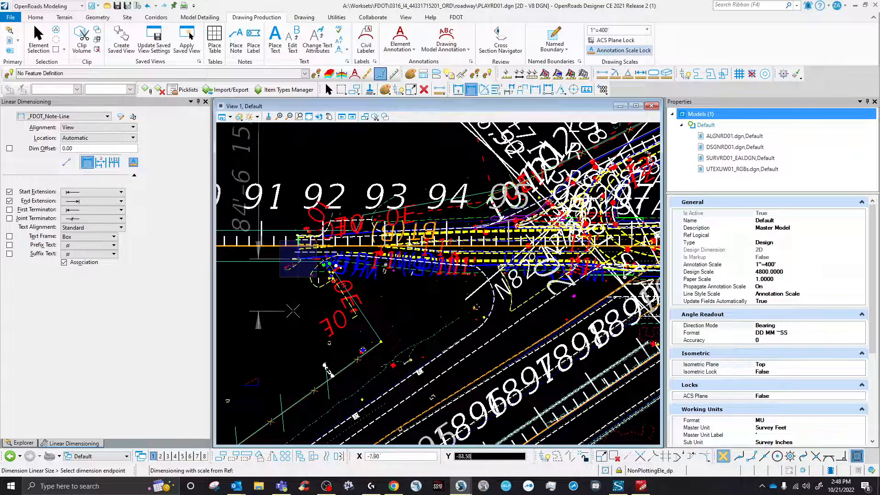
{"action": "scroll", "coordinate": [293, 311], "scroll_direction": "down", "scroll_amount": 3}
{"action": "scroll", "coordinate": [284, 308], "scroll_direction": "down", "scroll_amount": 2}
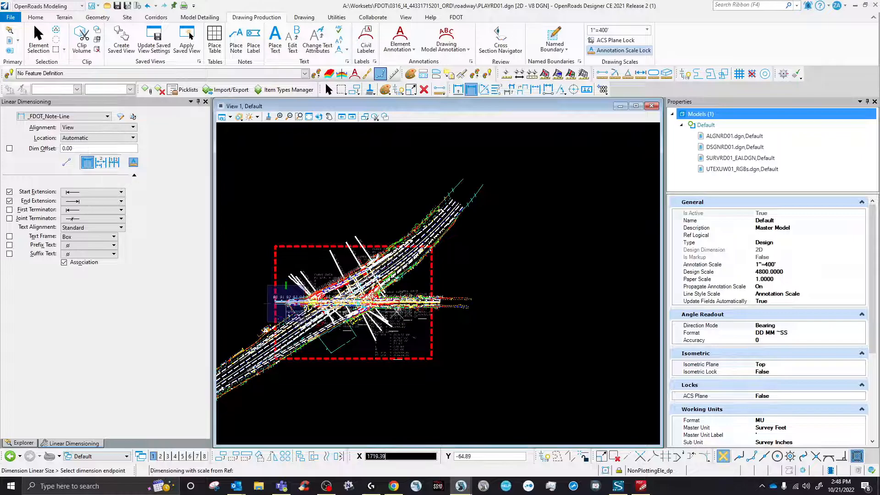
- Snap the linear dimension's endpoint to the vertical line near station 112 and finish the dimension there
{"action": "scroll", "coordinate": [427, 301], "scroll_direction": "up", "scroll_amount": 6}
{"action": "scroll", "coordinate": [412, 326], "scroll_direction": "down", "scroll_amount": 3}
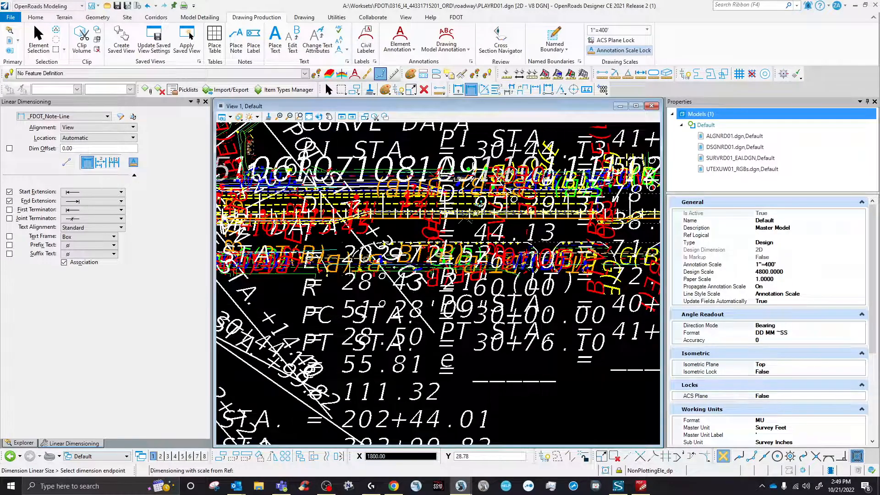
{"action": "scroll", "coordinate": [478, 207], "scroll_direction": "down", "scroll_amount": 4}
{"action": "scroll", "coordinate": [482, 237], "scroll_direction": "up", "scroll_amount": 2}
{"action": "scroll", "coordinate": [481, 236], "scroll_direction": "up", "scroll_amount": 3}
{"action": "scroll", "coordinate": [416, 230], "scroll_direction": "down", "scroll_amount": 2}
{"action": "scroll", "coordinate": [405, 242], "scroll_direction": "up", "scroll_amount": 4}
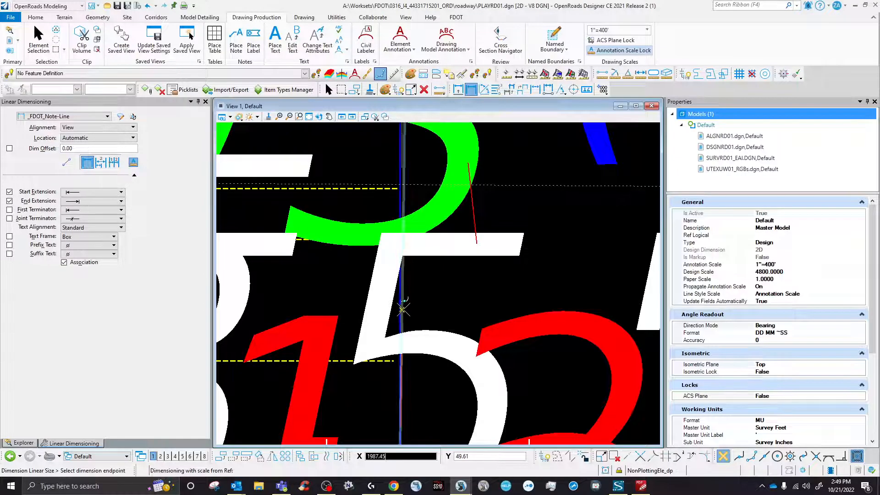
{"action": "scroll", "coordinate": [402, 308], "scroll_direction": "up", "scroll_amount": 2}
{"action": "left_click", "coordinate": [396, 307]}
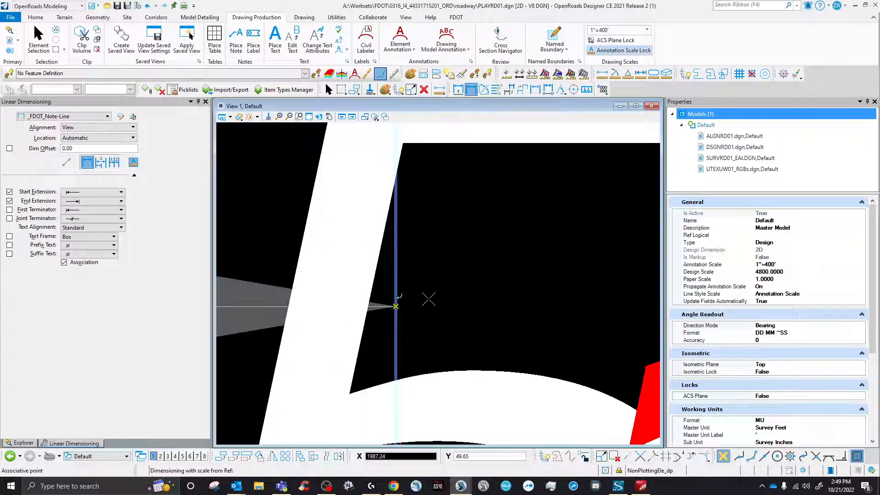
{"action": "scroll", "coordinate": [433, 275], "scroll_direction": "down", "scroll_amount": 4}
{"action": "scroll", "coordinate": [433, 275], "scroll_direction": "down", "scroll_amount": 5}
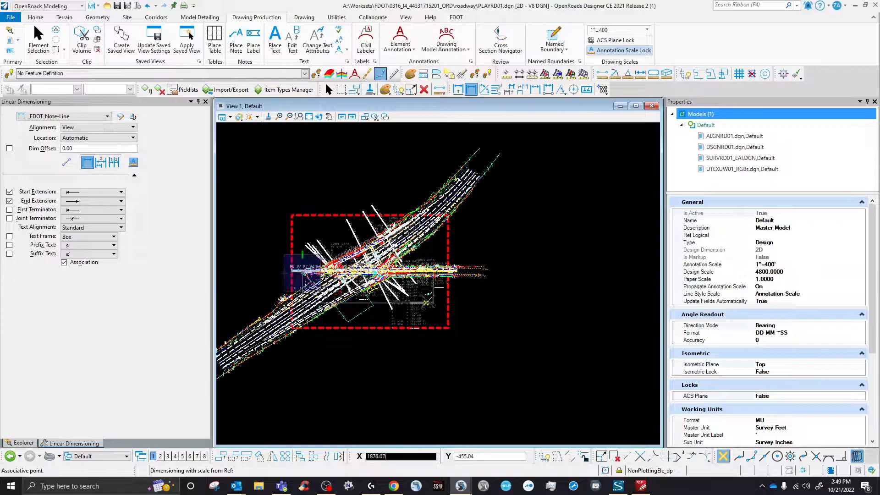
{"action": "scroll", "coordinate": [427, 303], "scroll_direction": "up", "scroll_amount": 3}
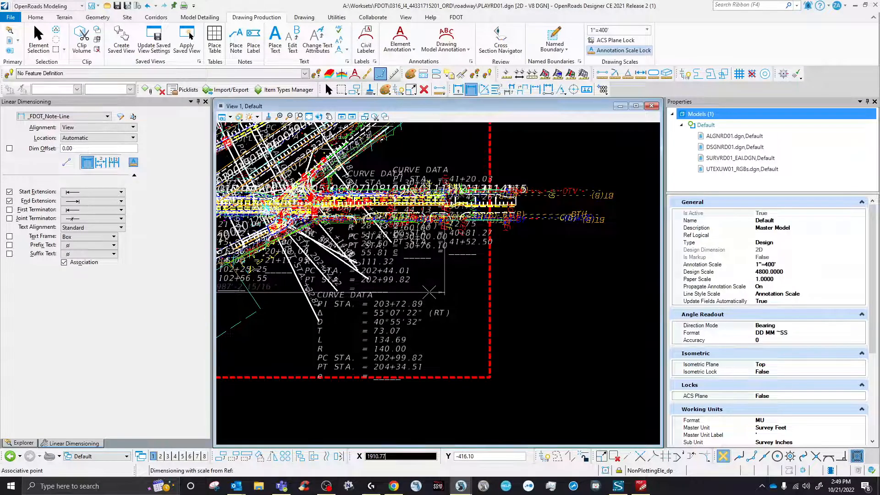
{"action": "left_click", "coordinate": [429, 291]}
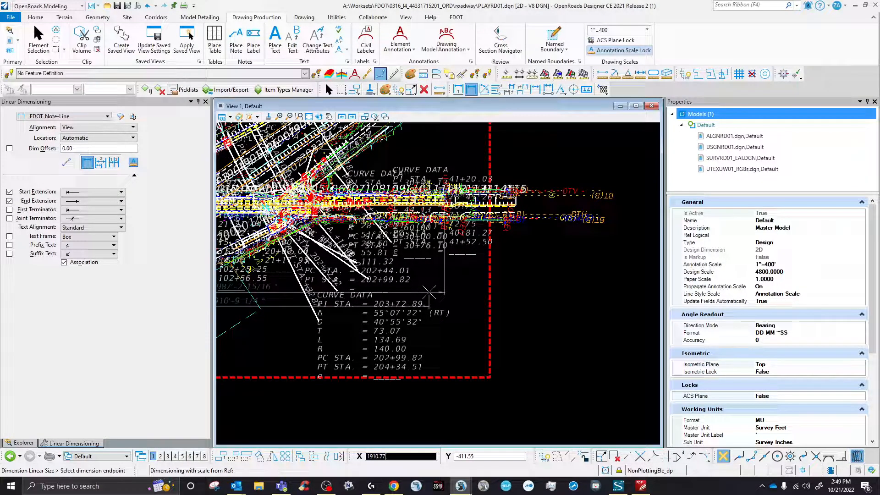
{"action": "right_click", "coordinate": [427, 277]}
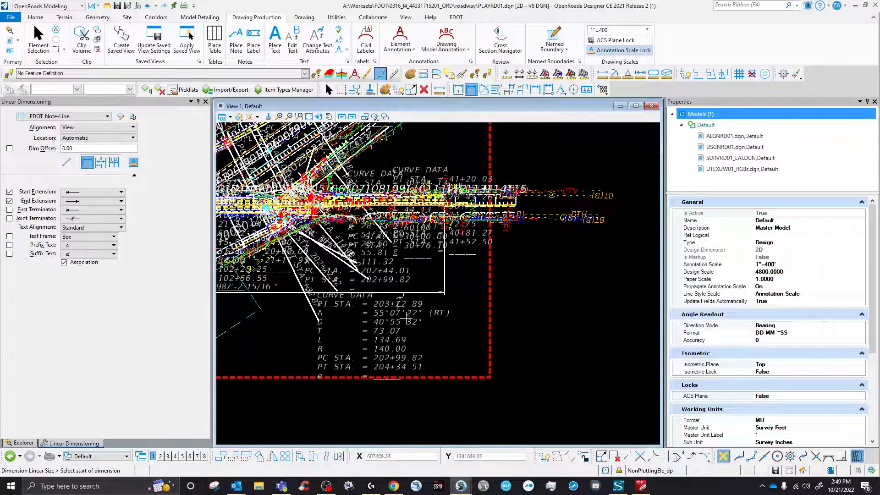
{"action": "scroll", "coordinate": [452, 320], "scroll_direction": "down", "scroll_amount": 5}
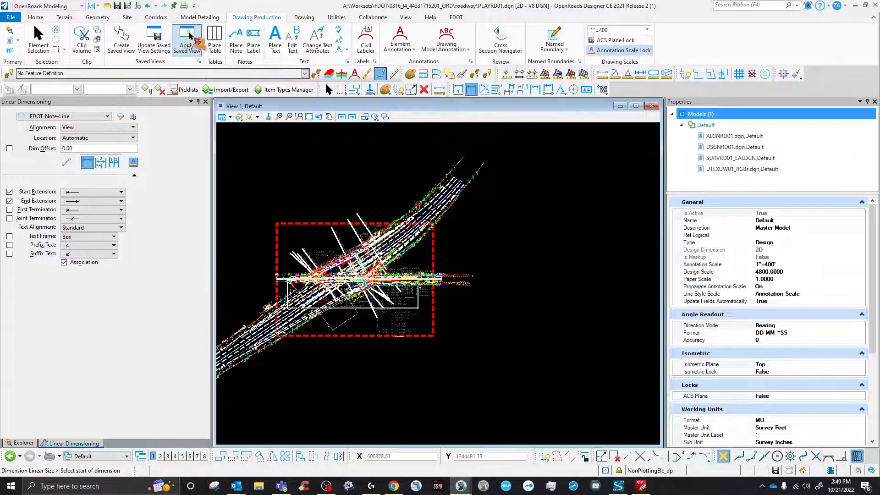
- Turn off the display of all four references so the linear dimension stands alone in the Default model
{"action": "left_click", "coordinate": [27, 41]}
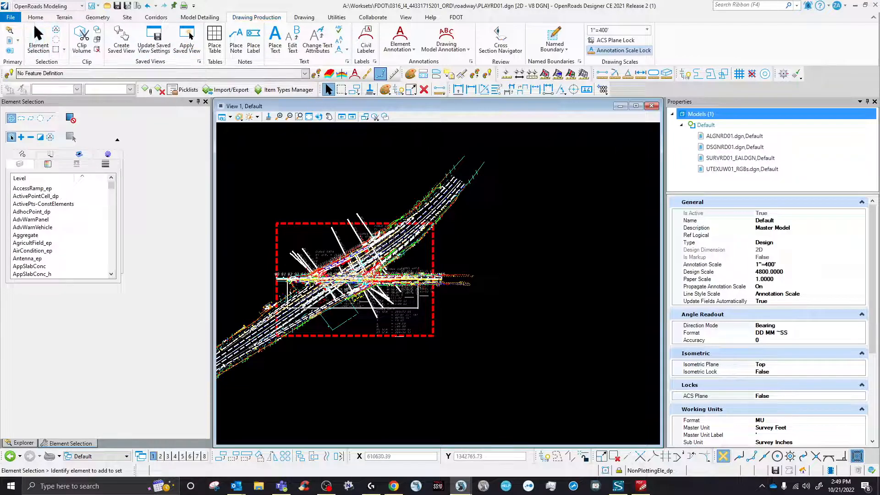
{"action": "scroll", "coordinate": [284, 305], "scroll_direction": "up", "scroll_amount": 5}
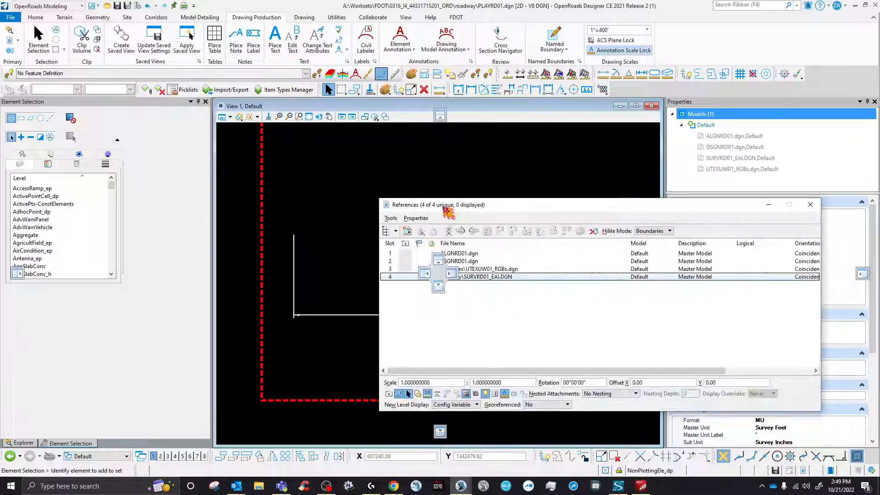
{"action": "scroll", "coordinate": [340, 318], "scroll_direction": "down", "scroll_amount": 2}
{"action": "scroll", "coordinate": [421, 315], "scroll_direction": "up", "scroll_amount": 1}
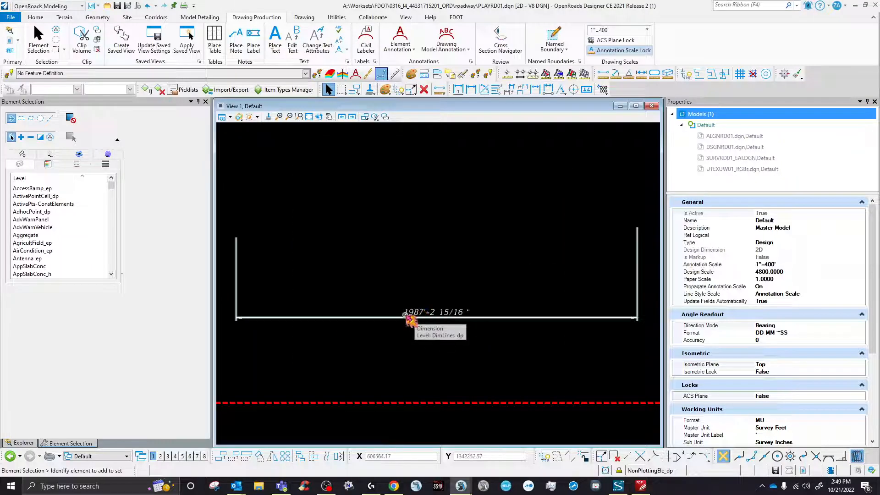
- Drop the linear dimension to geometry, separating its lines from its text
{"action": "left_click", "coordinate": [404, 316]}
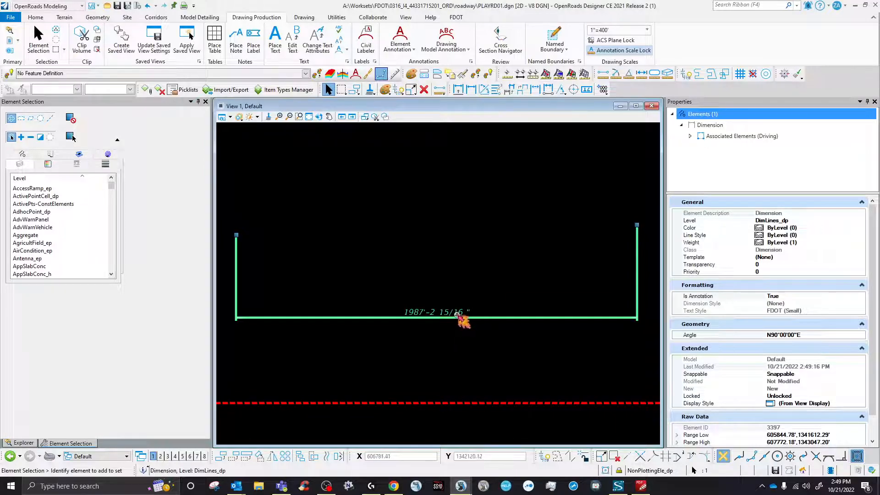
{"action": "left_click", "coordinate": [689, 136]}
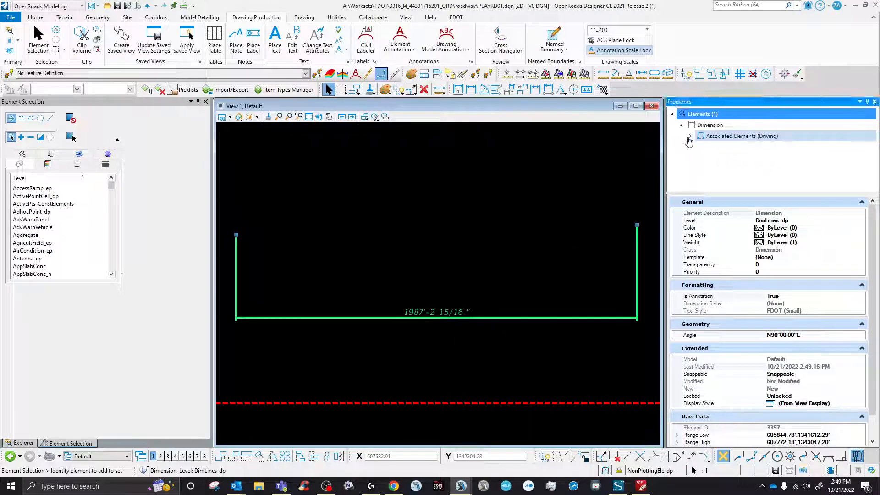
{"action": "left_click", "coordinate": [398, 89]}
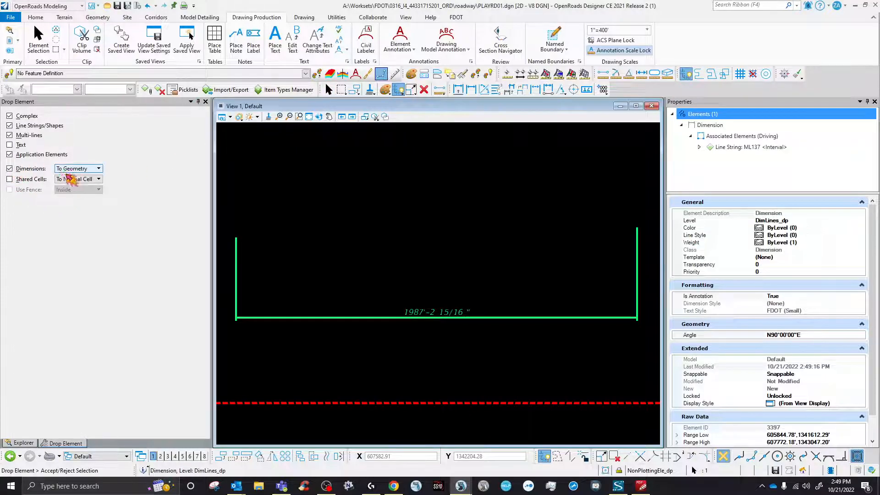
{"action": "left_click", "coordinate": [328, 317]}
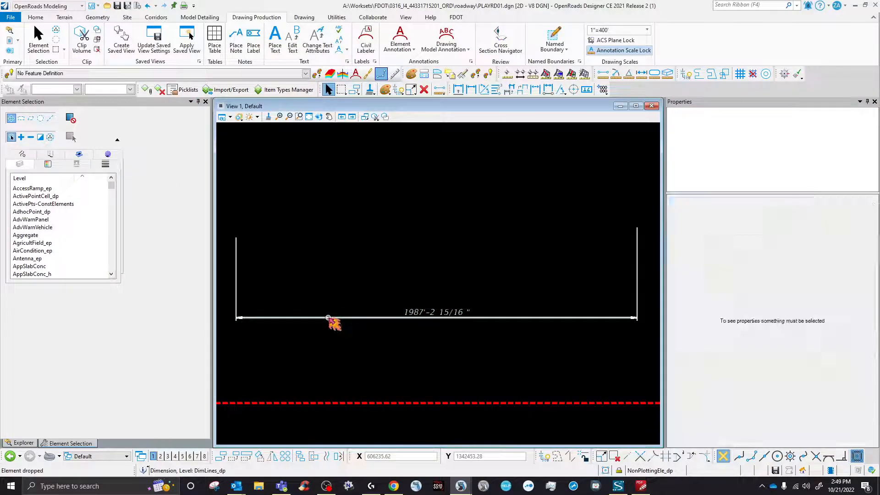
{"action": "left_click", "coordinate": [419, 317]}
{"action": "left_click", "coordinate": [430, 328]}
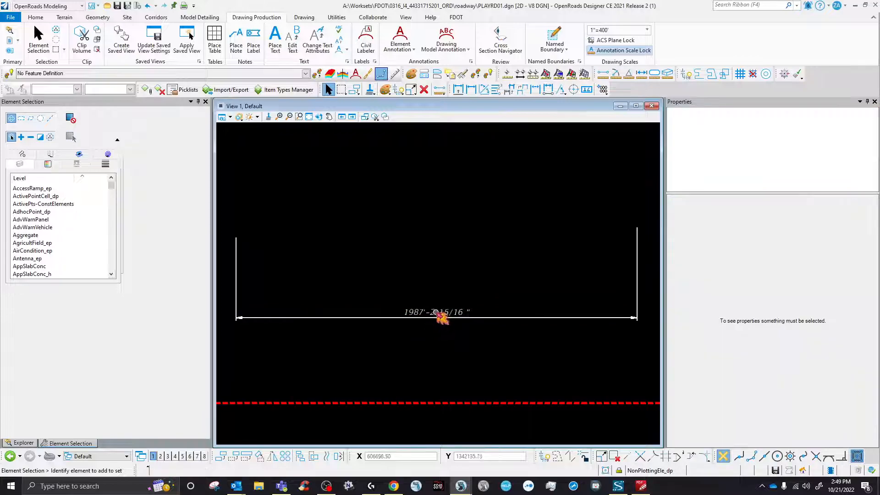
- Set the Default model's annotation scale to 1"=50'
{"action": "left_click", "coordinate": [616, 30]}
{"action": "scroll", "coordinate": [624, 80], "scroll_direction": "up", "scroll_amount": 2}
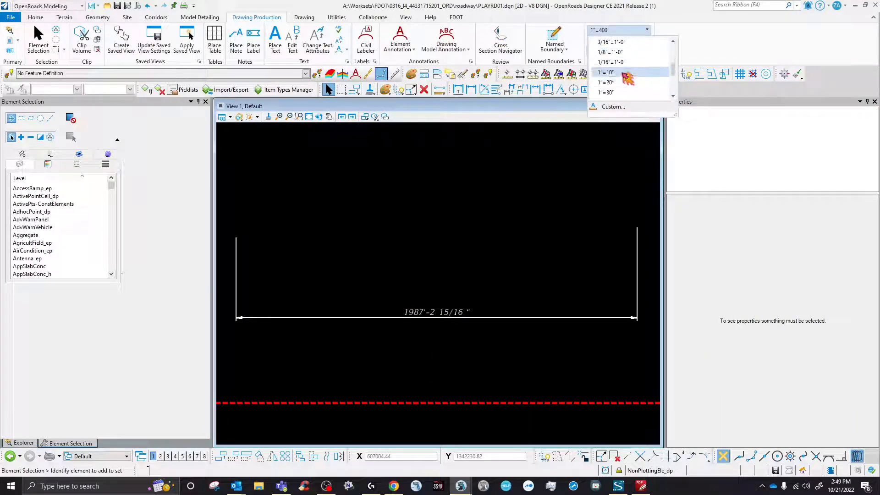
{"action": "left_click", "coordinate": [622, 90]}
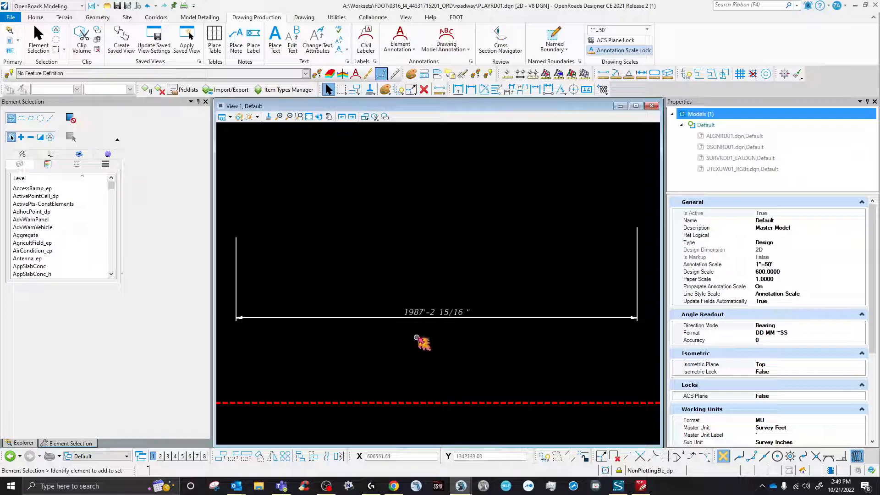
- Turn the display of all four references back on and move the References window off the drawing
{"action": "left_click_drag", "start_coordinate": [879, 106], "coordinate": [569, 105]}
{"action": "left_click_drag", "start_coordinate": [546, 154], "coordinate": [510, 237]}
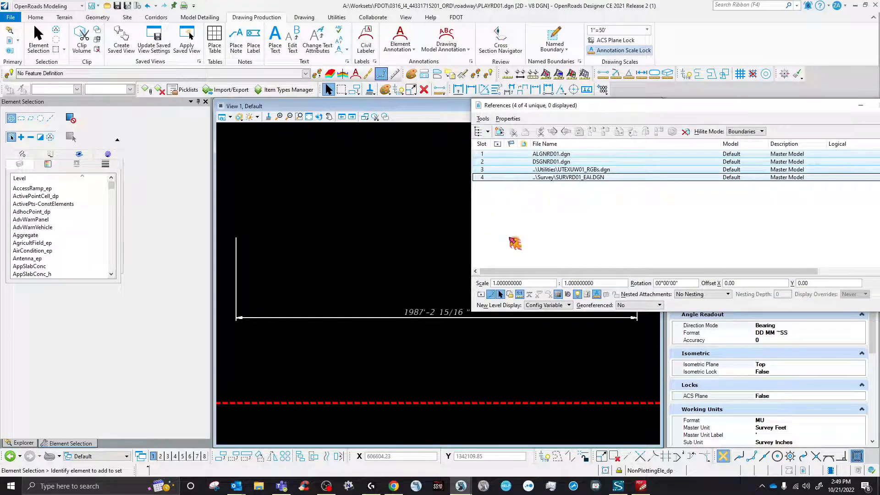
{"action": "left_click", "coordinate": [481, 294]}
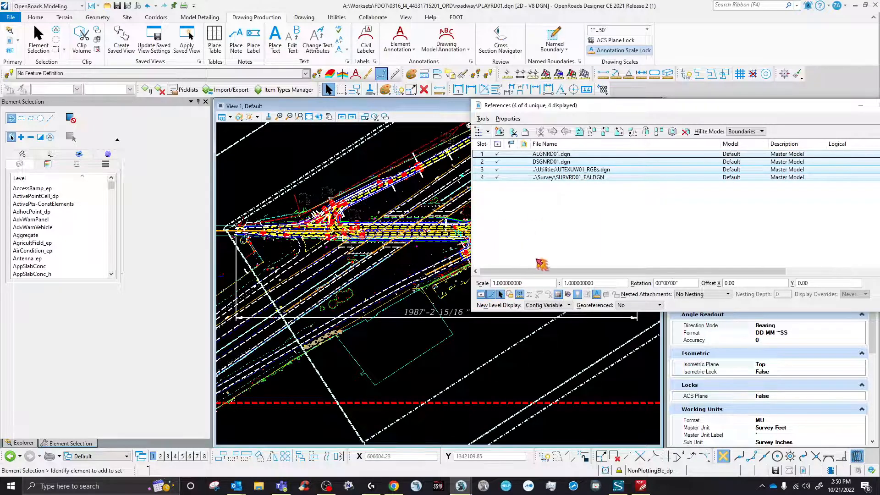
{"action": "scroll", "coordinate": [297, 218], "scroll_direction": "up", "scroll_amount": 5}
{"action": "scroll", "coordinate": [332, 212], "scroll_direction": "down", "scroll_amount": 3}
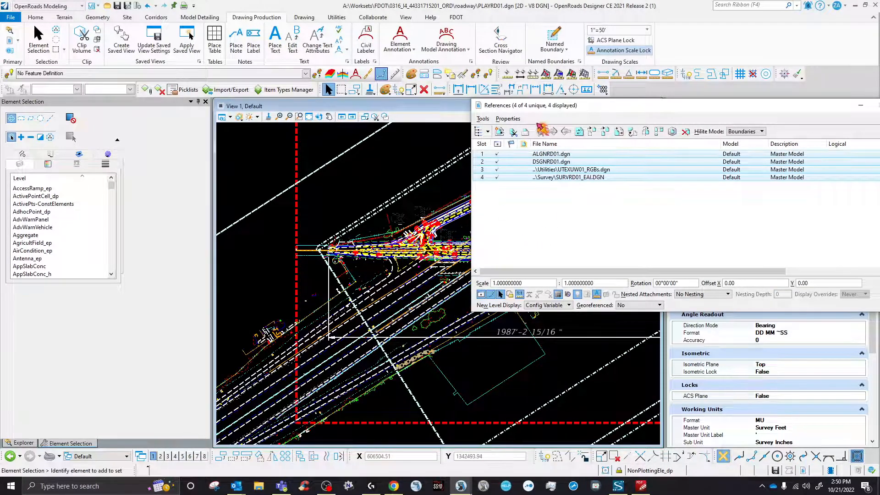
{"action": "left_click_drag", "start_coordinate": [528, 105], "coordinate": [879, 177]}
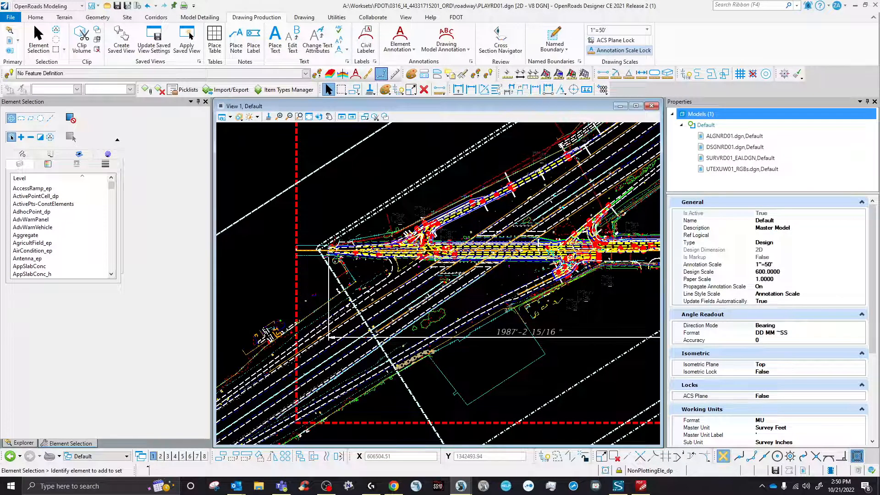
- Switch to the SR566 - Plan 1 sheet, inspect the size and placement of the dropped dimension, and return to the Default model
{"action": "scroll", "coordinate": [463, 330], "scroll_direction": "down", "scroll_amount": 3}
{"action": "scroll", "coordinate": [470, 331], "scroll_direction": "up", "scroll_amount": 3}
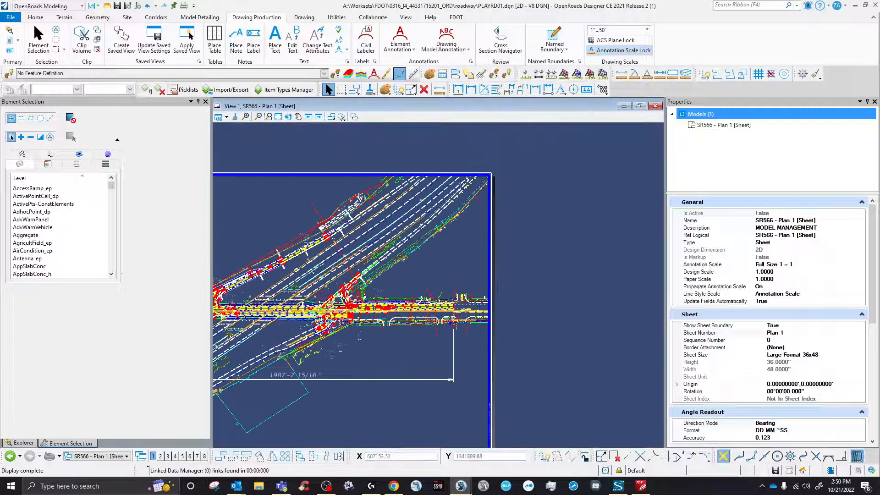
{"action": "scroll", "coordinate": [254, 329], "scroll_direction": "up", "scroll_amount": 3}
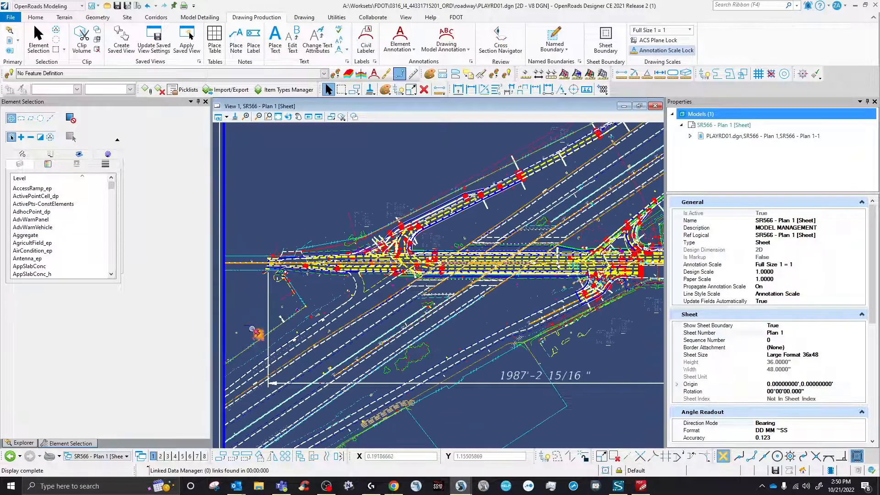
{"action": "scroll", "coordinate": [397, 257], "scroll_direction": "down", "scroll_amount": 3}
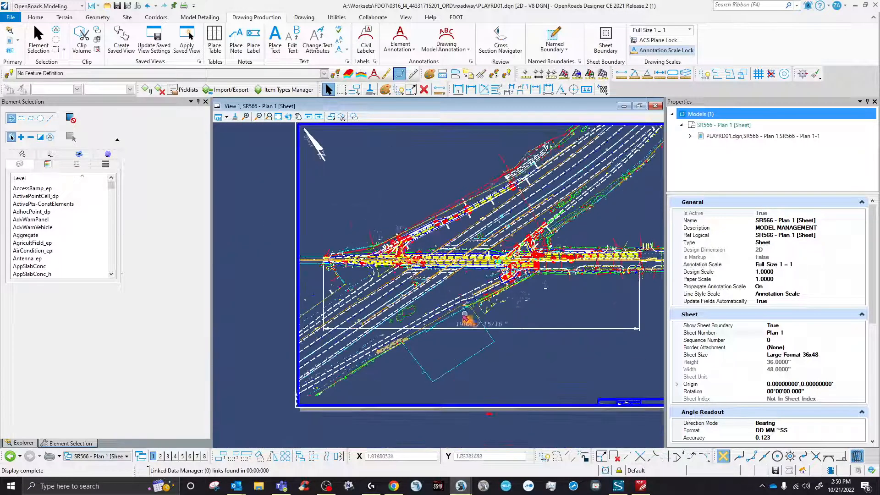
{"action": "scroll", "coordinate": [466, 315], "scroll_direction": "up", "scroll_amount": 2}
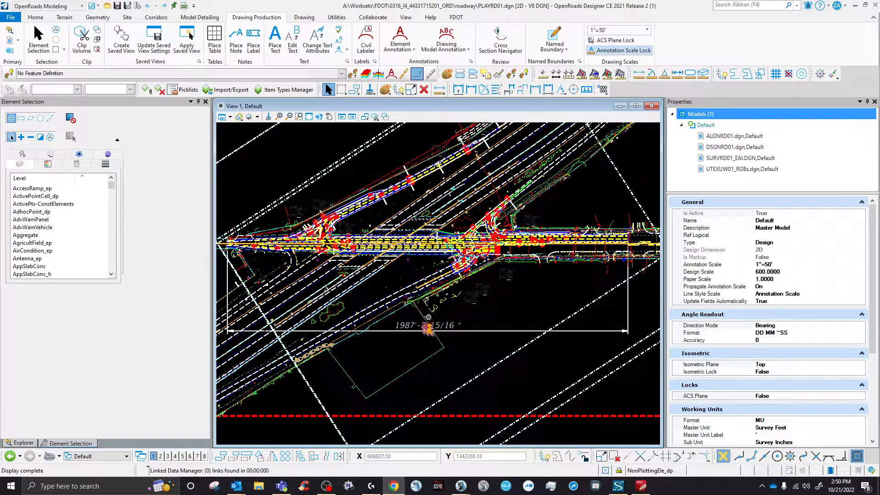
- Replace the dropped dimension's text with the lines MODLRD01, SR 566 and STA. XX+XX.XX
{"action": "scroll", "coordinate": [420, 324], "scroll_direction": "up", "scroll_amount": 3}
{"action": "double_click", "coordinate": [403, 328]}
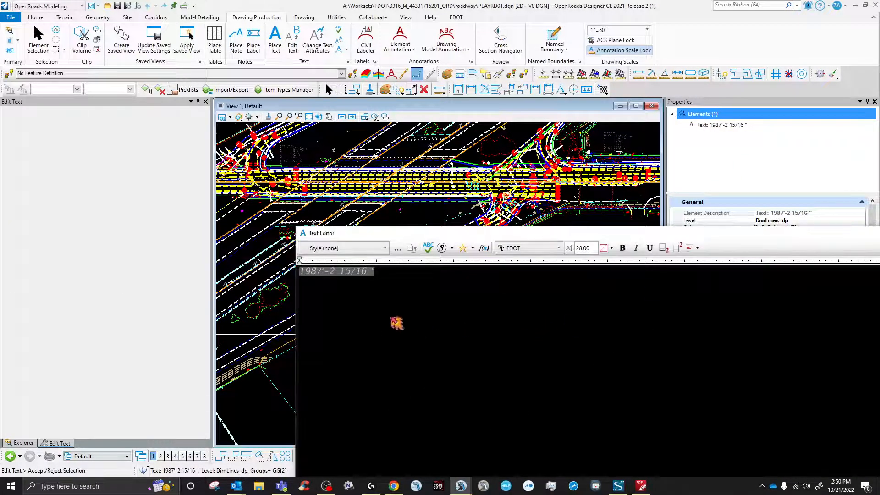
{"action": "type", "text": "m"}
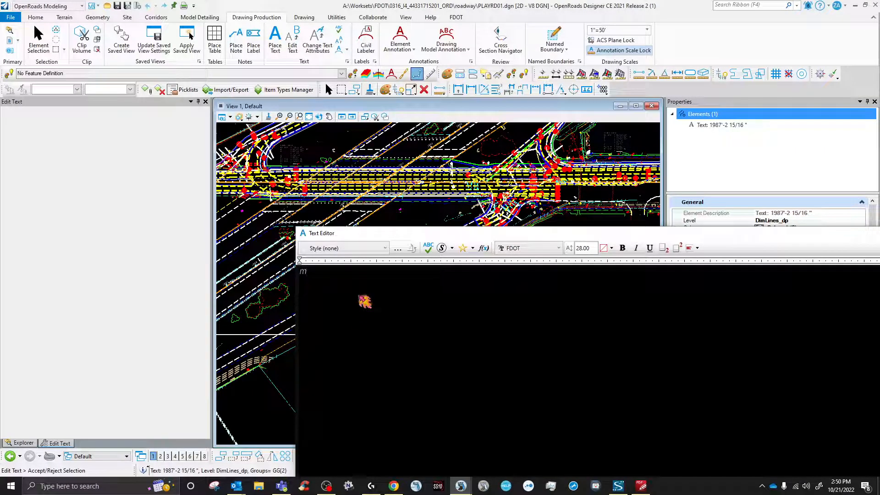
{"action": "key", "text": "BackSpace"}
{"action": "key", "text": "Caps_Lock"}
{"action": "type", "text": "R"}
{"action": "type", "text": "566"}
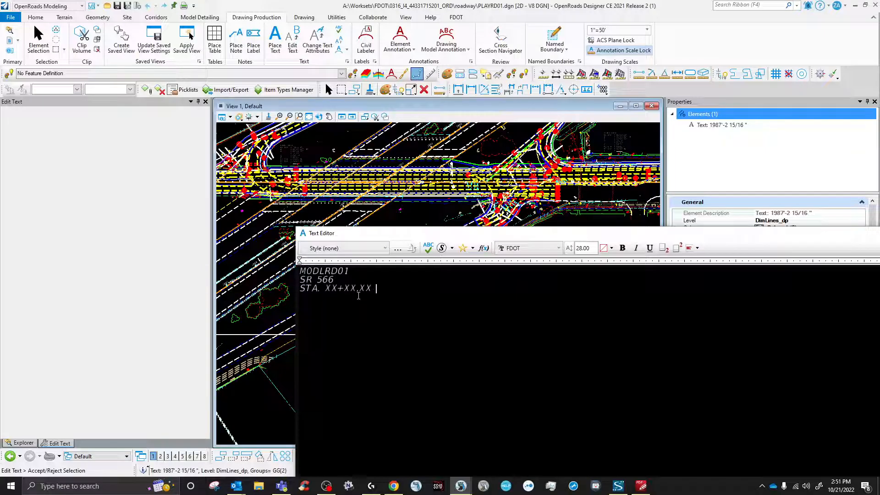
- Complete the label's third line as STA. XX+XX.XX TO STA. XX+XX.XX by reusing the existing station text, and apply the edit to the drawing
{"action": "left_click_drag", "start_coordinate": [303, 288], "coordinate": [380, 288]}
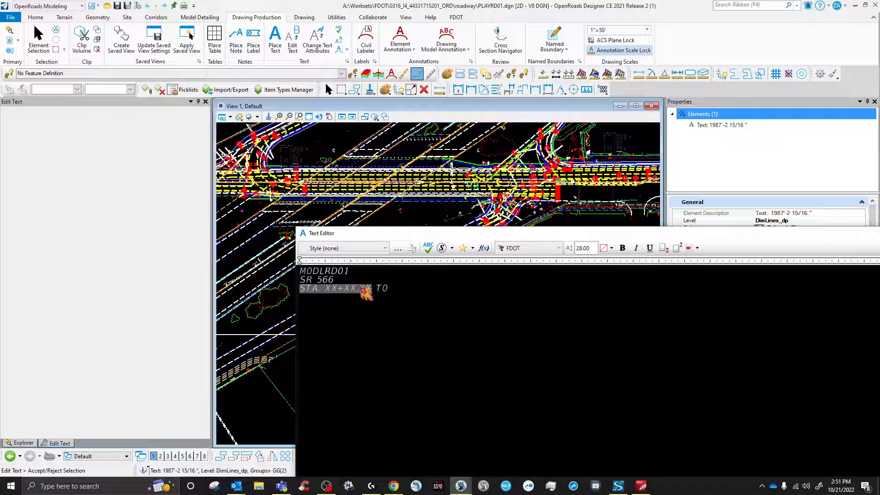
{"action": "right_click", "coordinate": [360, 287]}
{"action": "left_click", "coordinate": [379, 299]}
{"action": "left_click", "coordinate": [401, 285]}
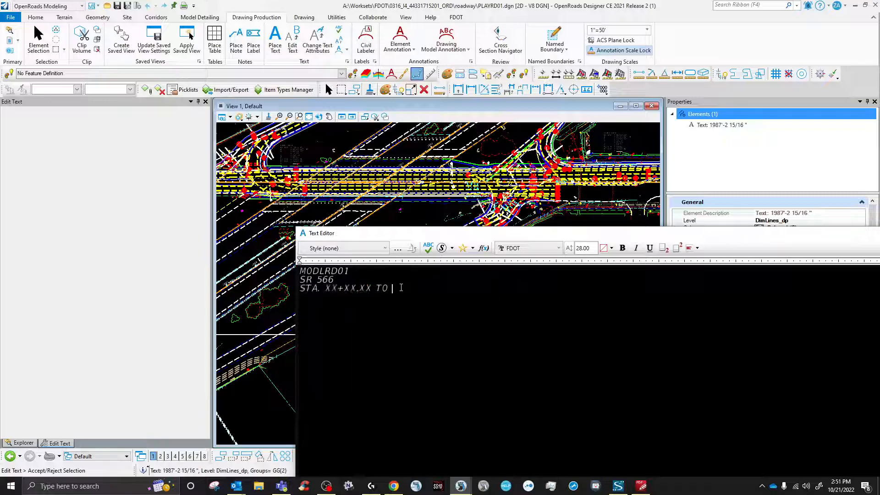
{"action": "right_click", "coordinate": [401, 287]}
{"action": "left_click", "coordinate": [440, 314]}
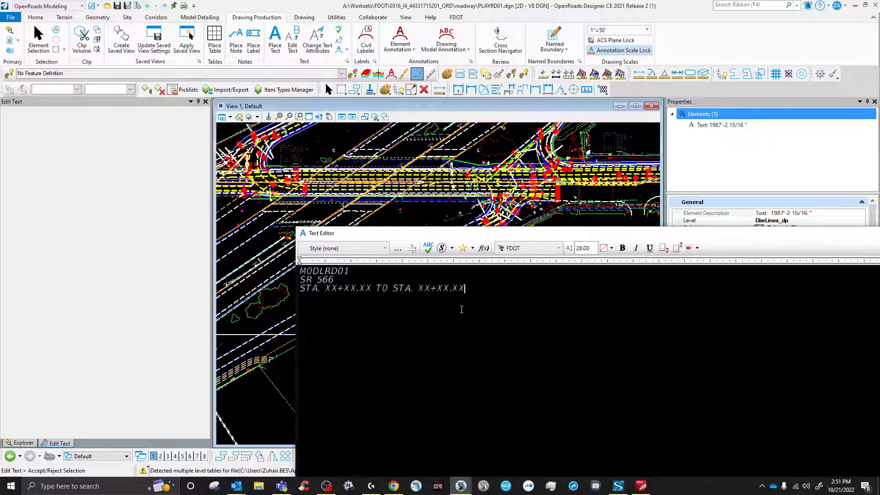
{"action": "left_click", "coordinate": [278, 310]}
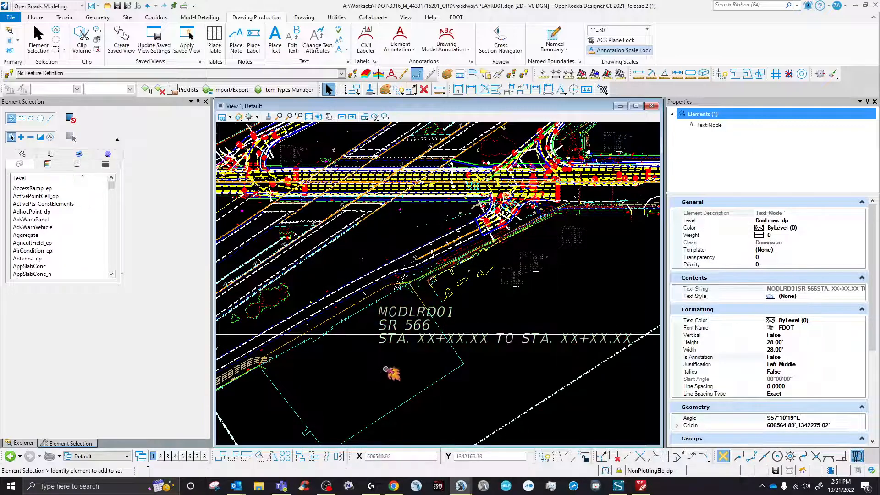
- Move the three-line MODLRD01 label just below the long SR 566 dimension line and deselect it
{"action": "left_click", "coordinate": [411, 339]}
{"action": "left_click_drag", "start_coordinate": [411, 340], "coordinate": [377, 380]}
{"action": "scroll", "coordinate": [415, 365], "scroll_direction": "down", "scroll_amount": 5}
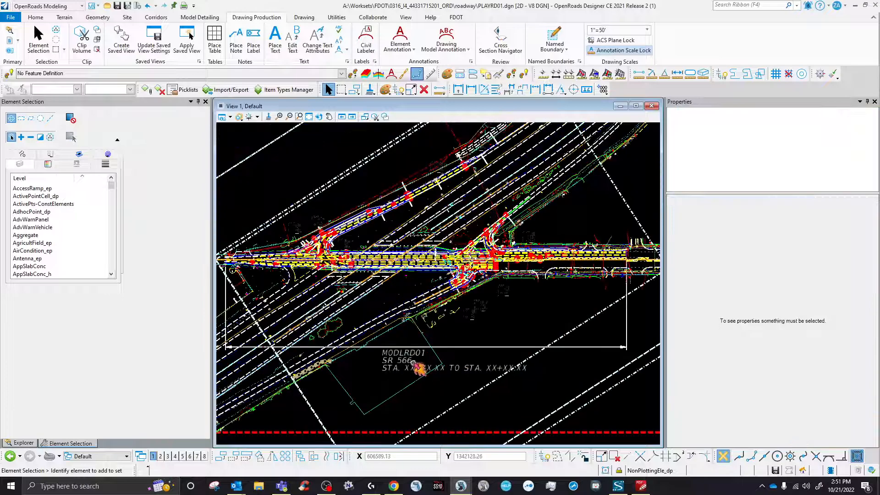
{"action": "left_click", "coordinate": [458, 90]}
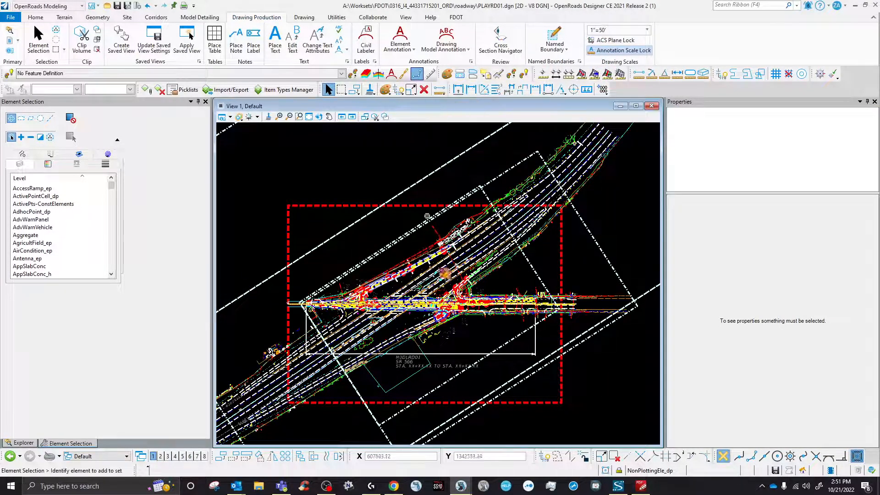
{"action": "scroll", "coordinate": [412, 364], "scroll_direction": "up", "scroll_amount": 5}
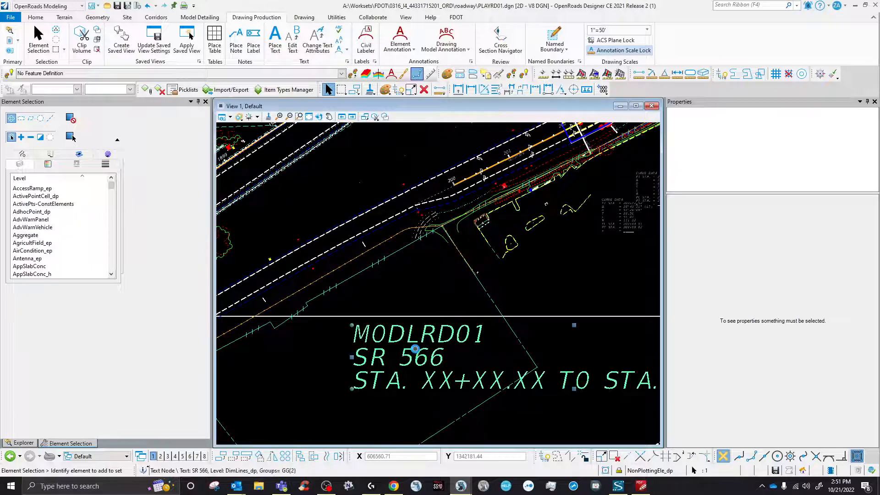
{"action": "left_click", "coordinate": [416, 352]}
{"action": "scroll", "coordinate": [392, 330], "scroll_direction": "down", "scroll_amount": 2}
{"action": "scroll", "coordinate": [430, 328], "scroll_direction": "down", "scroll_amount": 2}
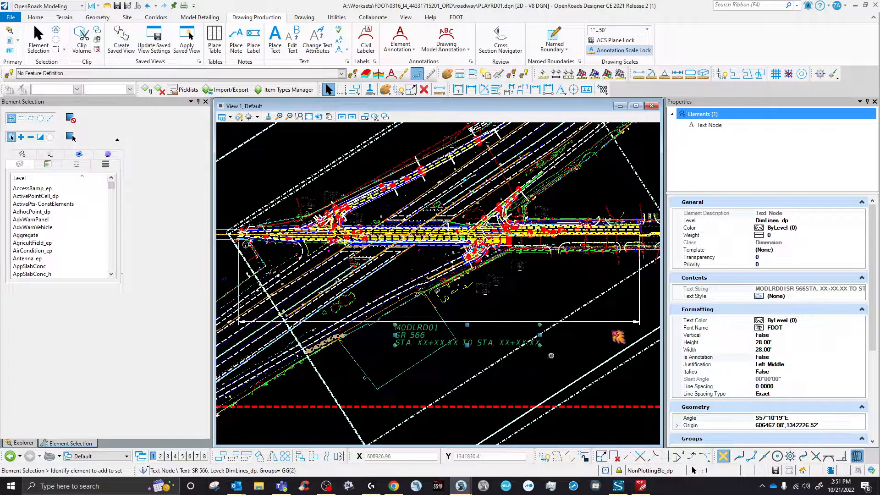
{"action": "left_click", "coordinate": [502, 329]}
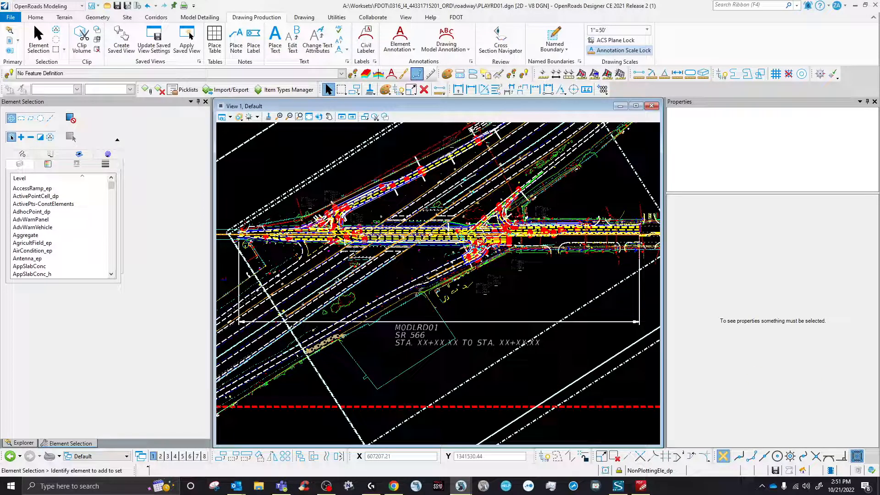
- Check the placement and size of the MODLRD01 label on the SR566 - Plan 1 sheet, and return to the Default model
{"action": "left_click", "coordinate": [460, 485]}
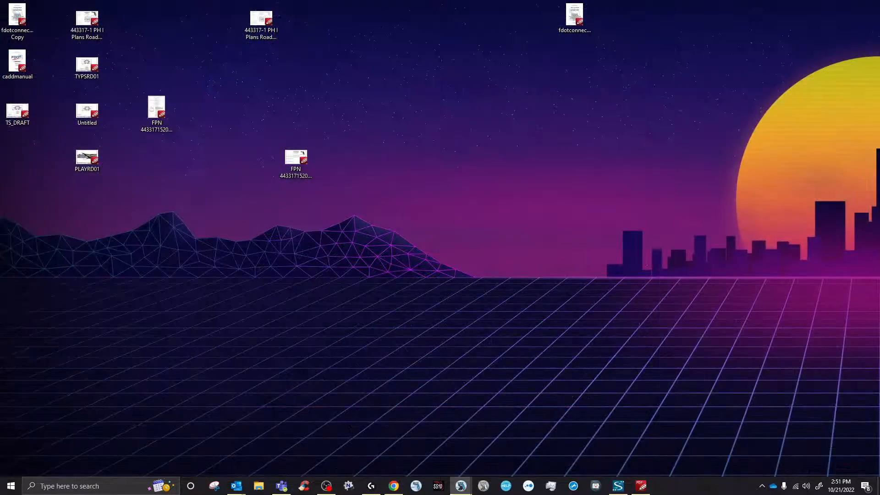
{"action": "left_click", "coordinate": [461, 486]}
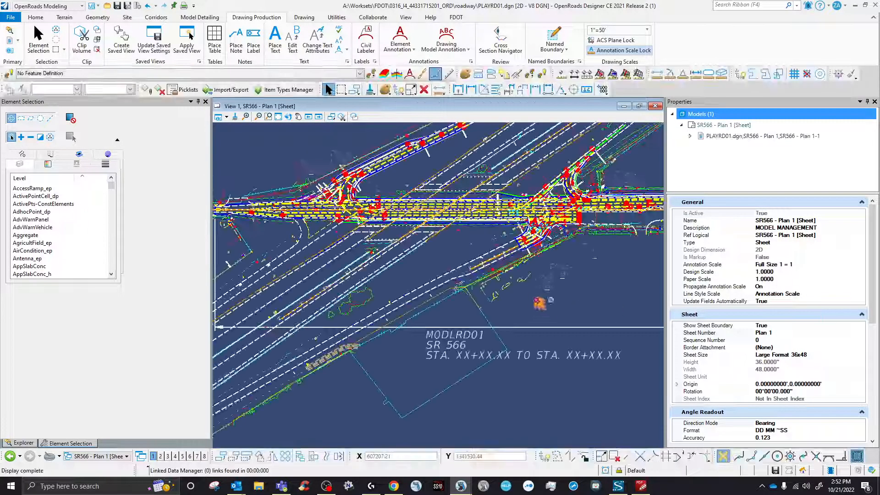
{"action": "scroll", "coordinate": [402, 278], "scroll_direction": "down", "scroll_amount": 3}
{"action": "scroll", "coordinate": [409, 292], "scroll_direction": "up", "scroll_amount": 2}
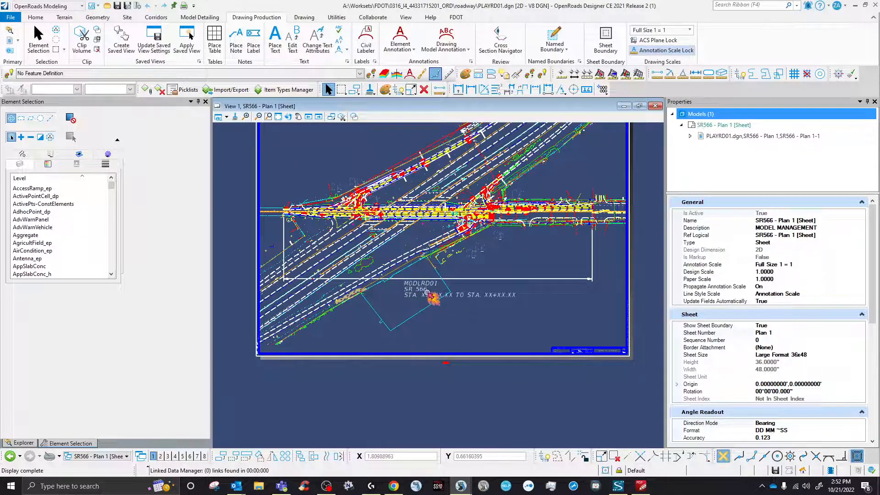
{"action": "scroll", "coordinate": [432, 298], "scroll_direction": "up", "scroll_amount": 1}
{"action": "scroll", "coordinate": [496, 343], "scroll_direction": "down", "scroll_amount": 1}
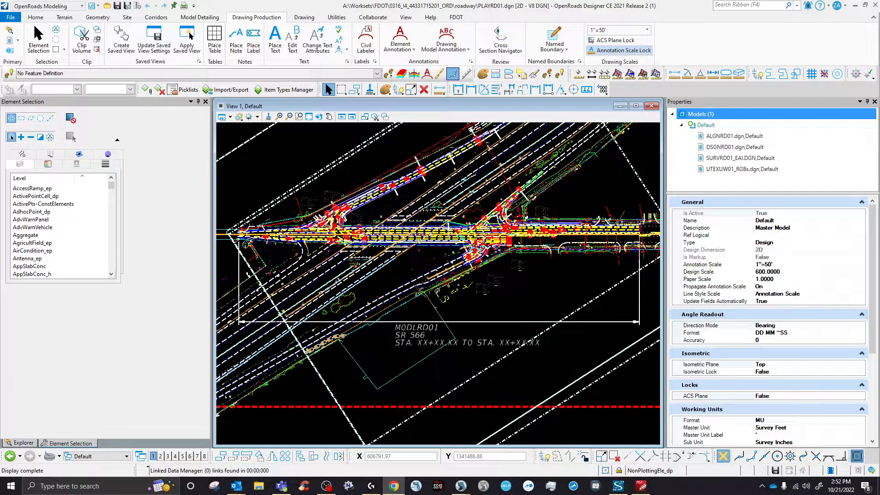
- Switch to the FDM 911 model management exhibit in the browser and examine the MODLRD01 segment label at 200% zoom
{"action": "left_click_drag", "start_coordinate": [879, 206], "coordinate": [668, 80]}
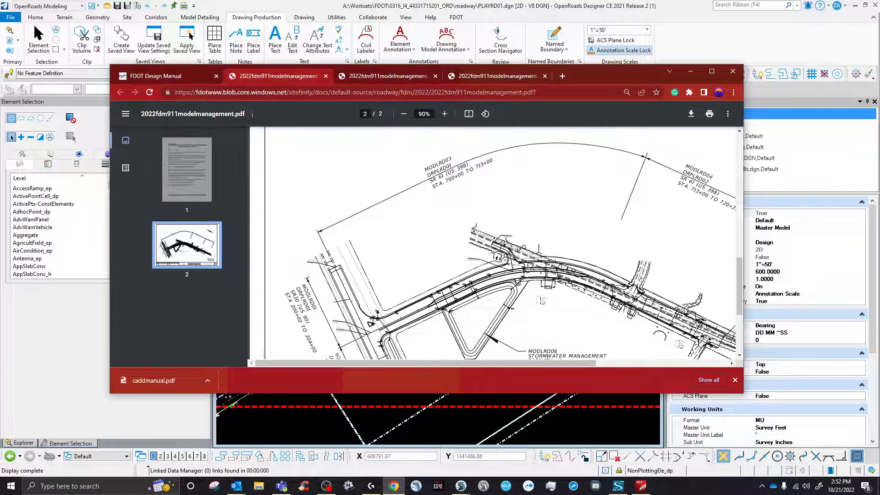
{"action": "left_click", "coordinate": [448, 114]}
{"action": "left_click", "coordinate": [449, 114]}
{"action": "left_click", "coordinate": [449, 114]}
{"action": "left_click", "coordinate": [449, 115]}
{"action": "left_click", "coordinate": [449, 115]}
{"action": "left_click", "coordinate": [448, 114]}
{"action": "scroll", "coordinate": [414, 208], "scroll_direction": "down", "scroll_amount": 7}
{"action": "scroll", "coordinate": [381, 205], "scroll_direction": "up", "scroll_amount": 2}
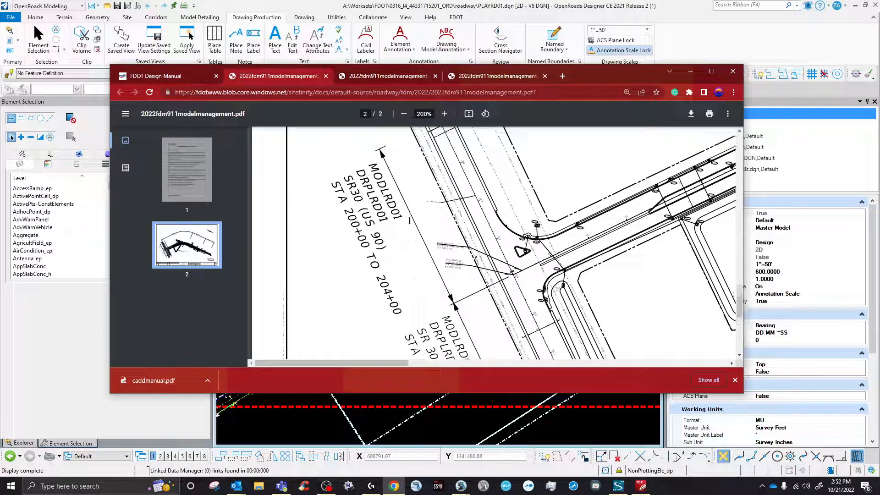
- Examine the exhibit's BEGIN CONSTRUCTION callout at 500% zoom and return to the drawing
{"action": "left_click", "coordinate": [443, 114]}
{"action": "left_click", "coordinate": [444, 114]}
{"action": "left_click", "coordinate": [443, 114]}
{"action": "left_click", "coordinate": [444, 114]}
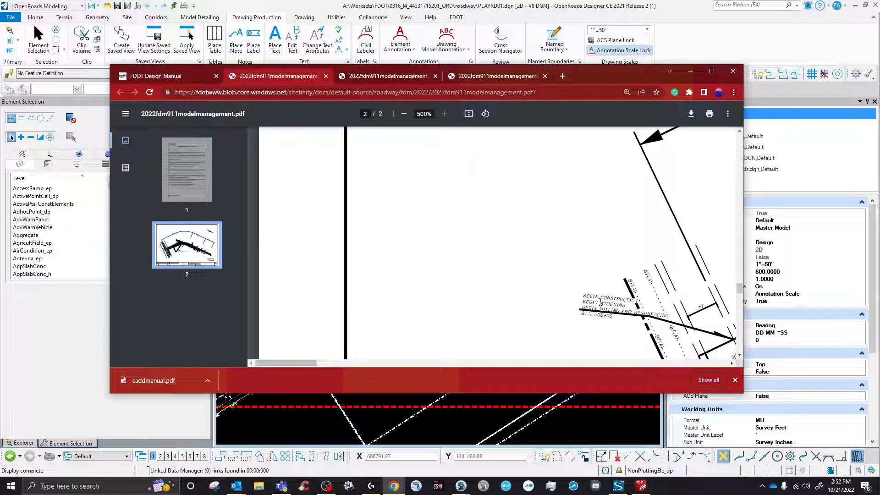
{"action": "left_click_drag", "start_coordinate": [584, 293], "coordinate": [632, 303]}
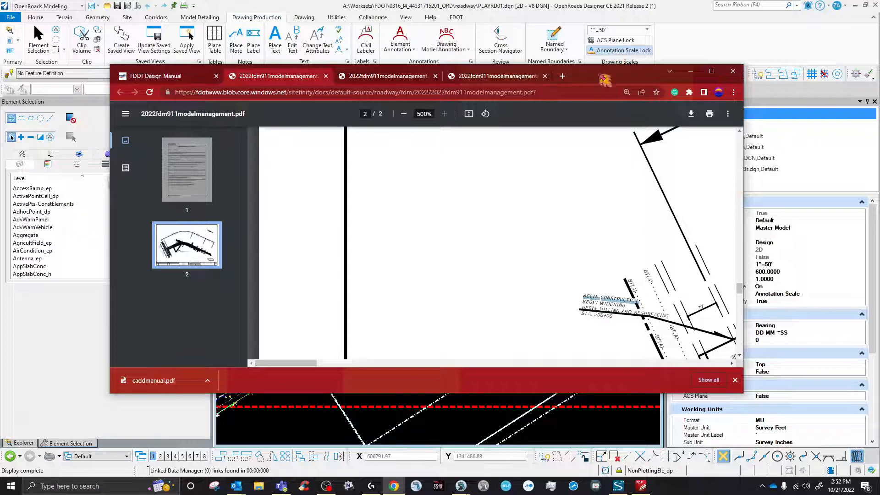
{"action": "left_click", "coordinate": [690, 71]}
{"action": "scroll", "coordinate": [609, 318], "scroll_direction": "down", "scroll_amount": 2}
{"action": "scroll", "coordinate": [403, 270], "scroll_direction": "up", "scroll_amount": 3}
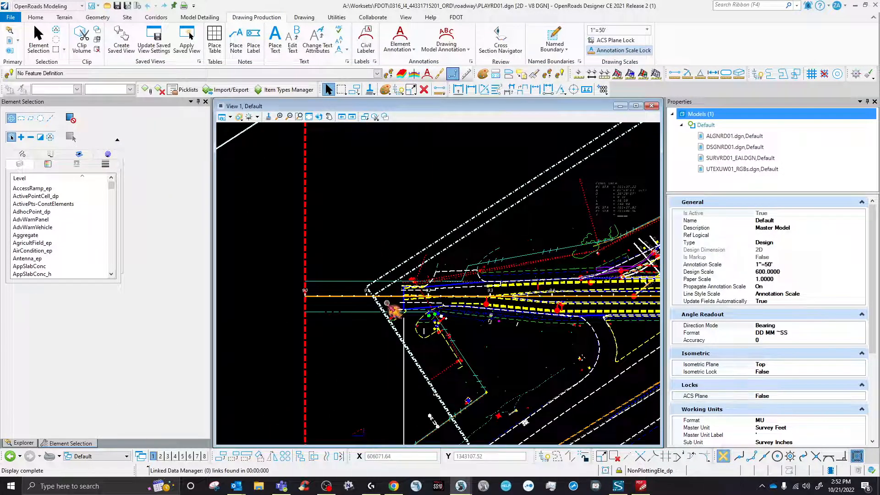
{"action": "scroll", "coordinate": [393, 311], "scroll_direction": "up", "scroll_amount": 3}
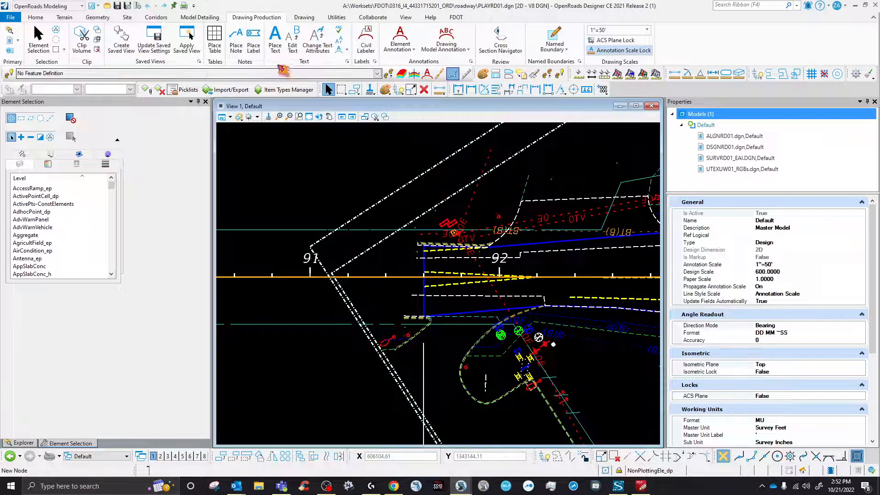
{"action": "left_click", "coordinate": [241, 51]}
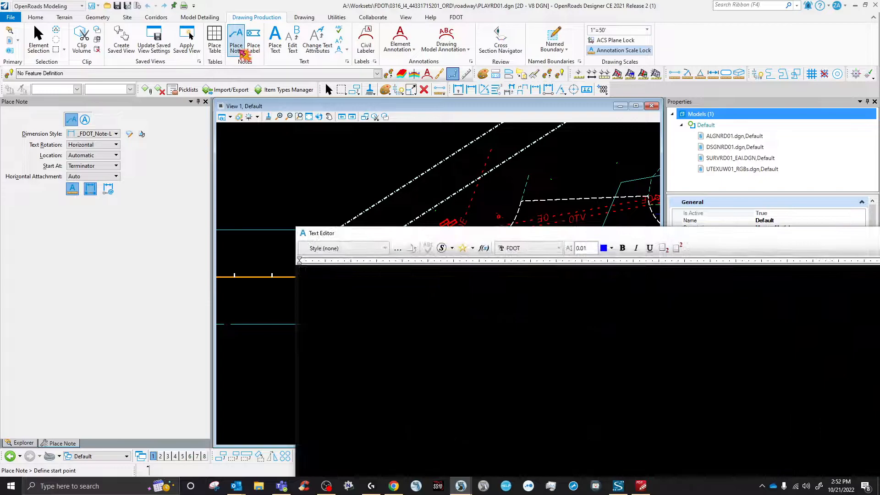
{"action": "left_click_drag", "start_coordinate": [337, 233], "coordinate": [282, 209]}
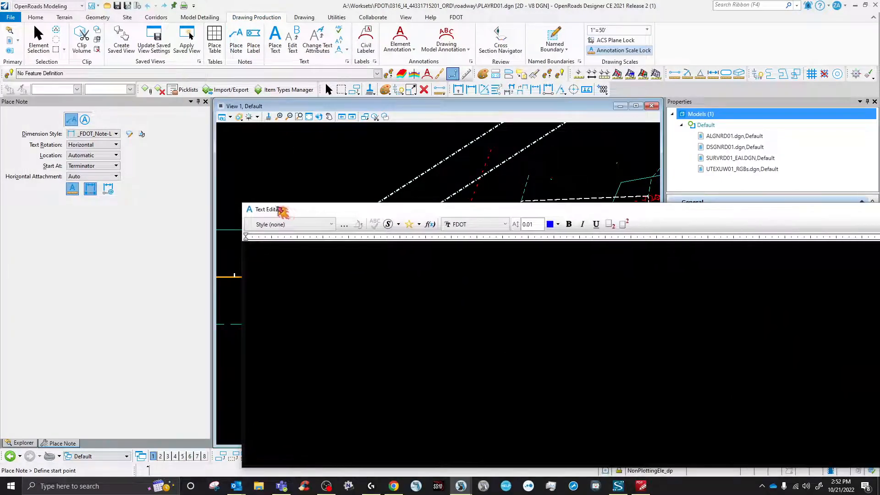
{"action": "left_click", "coordinate": [113, 133]}
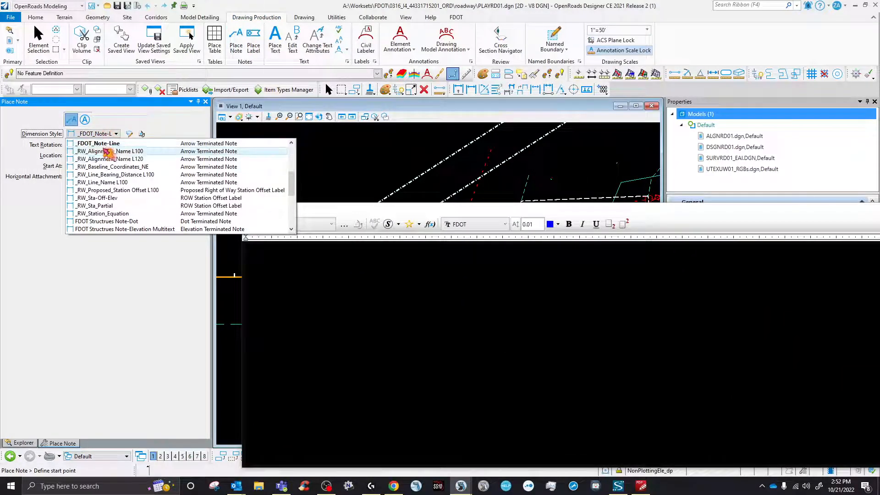
{"action": "scroll", "coordinate": [119, 165], "scroll_direction": "up", "scroll_amount": 1}
{"action": "scroll", "coordinate": [135, 179], "scroll_direction": "down", "scroll_amount": 2}
{"action": "scroll", "coordinate": [131, 201], "scroll_direction": "up", "scroll_amount": 4}
{"action": "scroll", "coordinate": [131, 207], "scroll_direction": "down", "scroll_amount": 2}
{"action": "scroll", "coordinate": [131, 207], "scroll_direction": "down", "scroll_amount": 6}
{"action": "scroll", "coordinate": [132, 213], "scroll_direction": "up", "scroll_amount": 3}
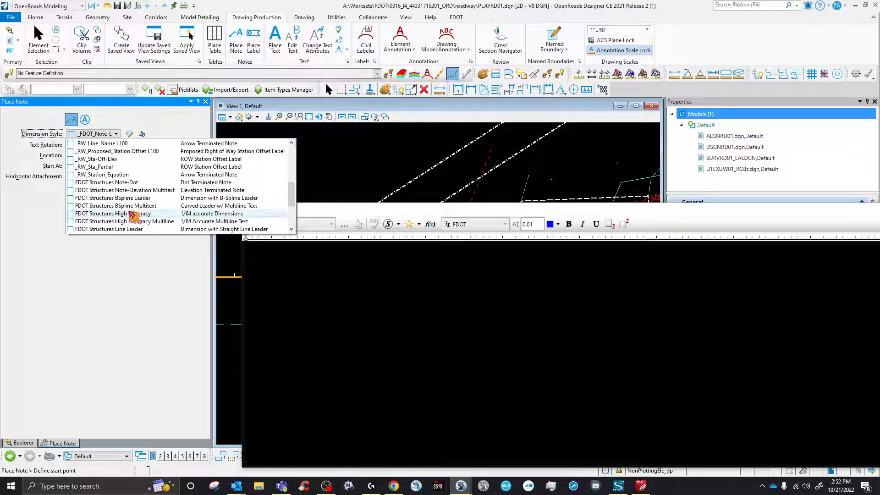
{"action": "scroll", "coordinate": [134, 196], "scroll_direction": "up", "scroll_amount": 2}
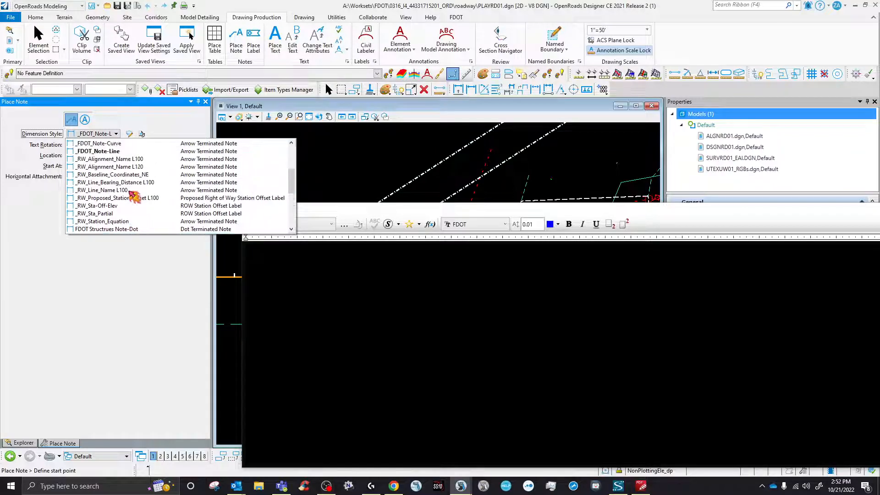
{"action": "scroll", "coordinate": [146, 193], "scroll_direction": "down", "scroll_amount": 4}
{"action": "scroll", "coordinate": [159, 189], "scroll_direction": "down", "scroll_amount": 1}
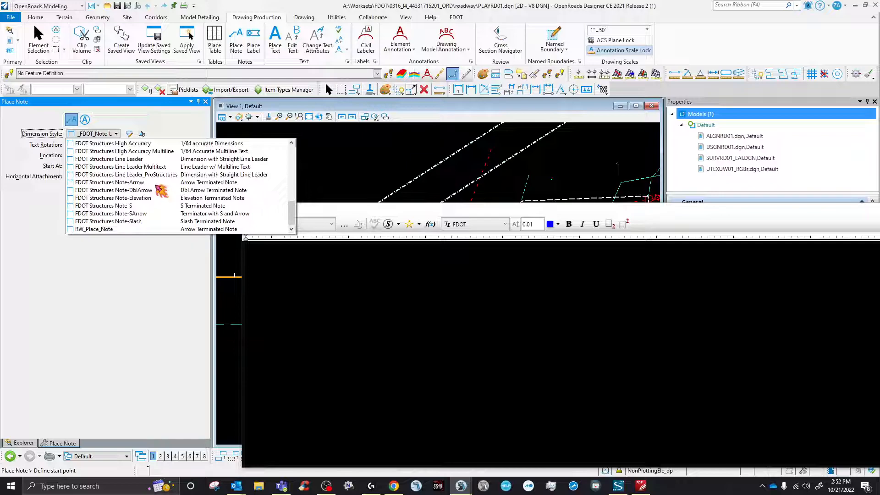
{"action": "scroll", "coordinate": [161, 190], "scroll_direction": "up", "scroll_amount": 10}
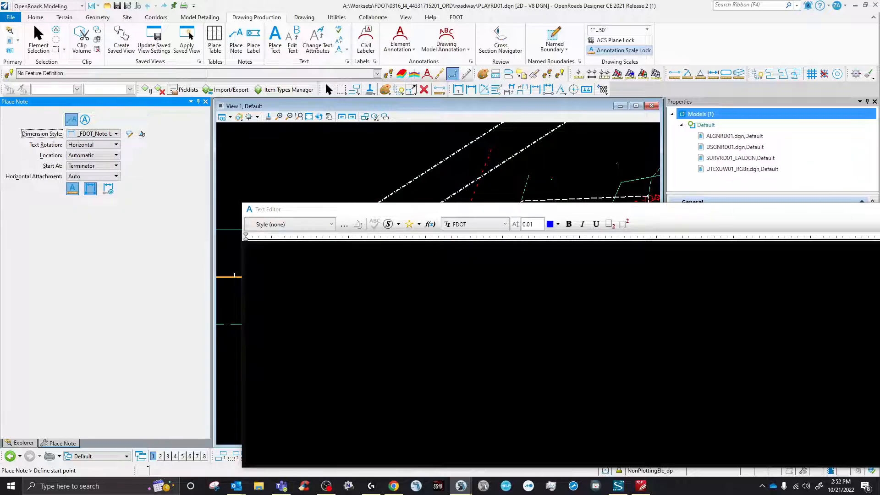
{"action": "key", "text": "Escape"}
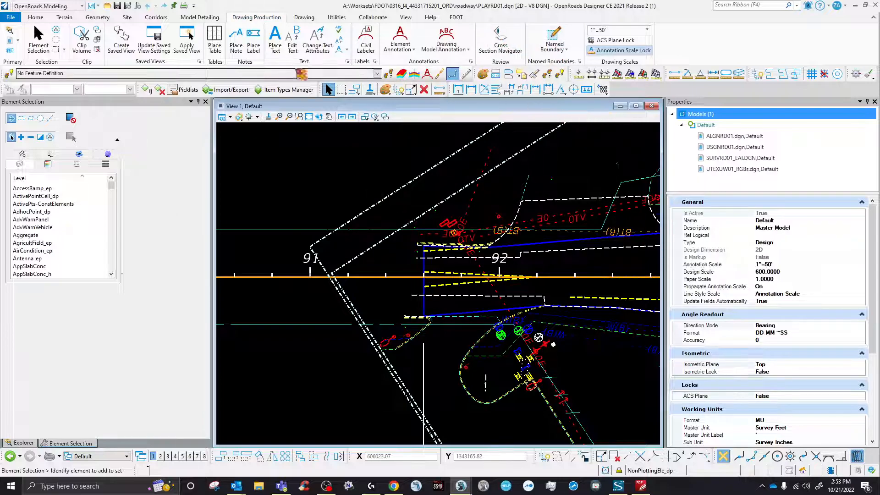
- Start the Place Label tool with the type Text Favorite and the favorite _PL_END PROJECT and CONST
{"action": "left_click", "coordinate": [304, 17]}
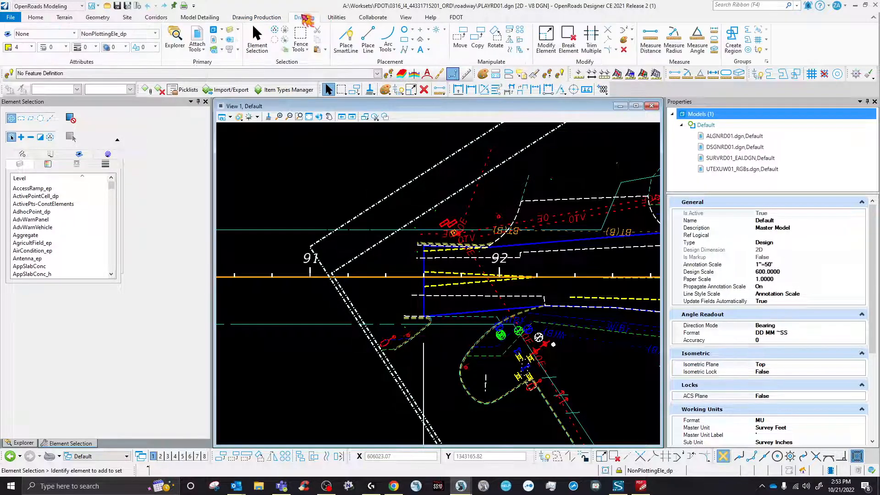
{"action": "left_click", "coordinate": [270, 18]}
{"action": "left_click", "coordinate": [260, 54]}
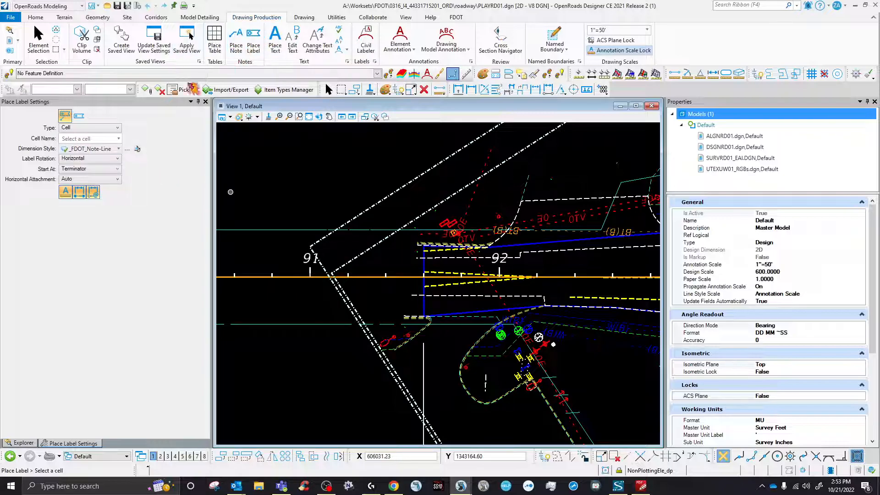
{"action": "left_click", "coordinate": [108, 127]}
{"action": "left_click", "coordinate": [97, 149]}
{"action": "left_click", "coordinate": [109, 139]}
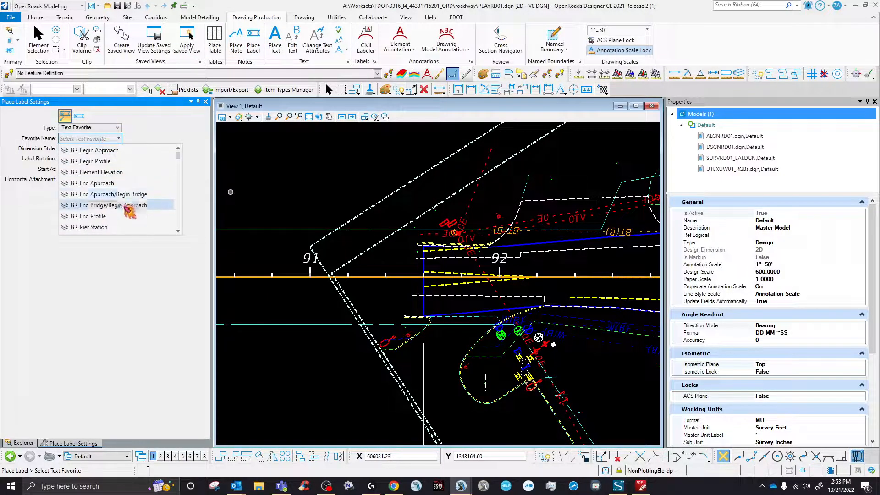
{"action": "scroll", "coordinate": [128, 202], "scroll_direction": "down", "scroll_amount": 3}
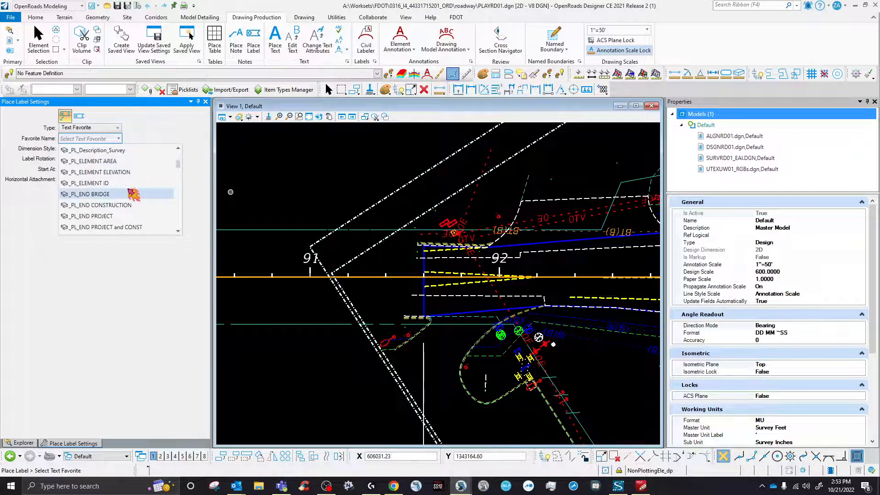
{"action": "scroll", "coordinate": [131, 202], "scroll_direction": "up", "scroll_amount": 3}
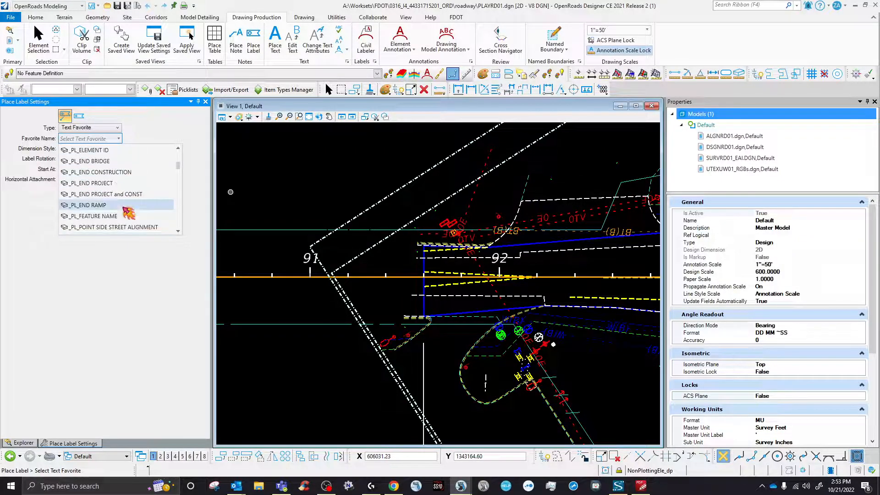
{"action": "left_click", "coordinate": [127, 193]}
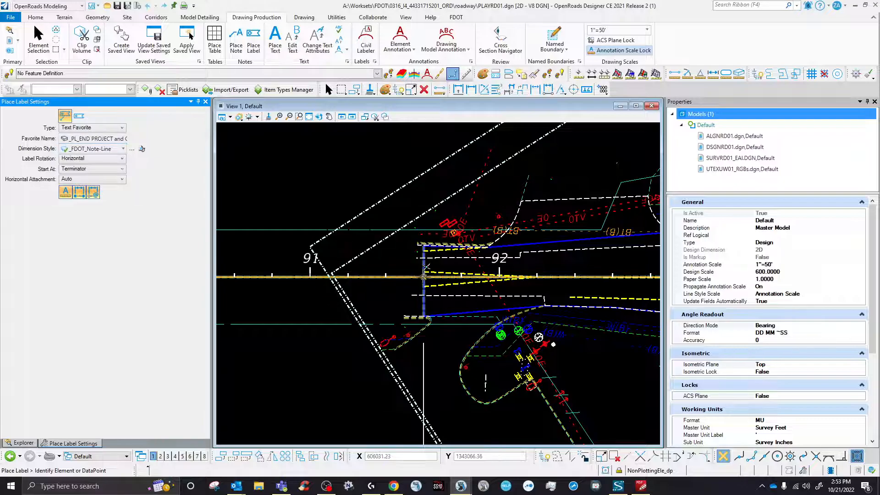
- Anchor the END PROJECT / END CONSTRUCTION label on the SR 566 centerline where it meets the blue limit line between stations 91 and 92
{"action": "scroll", "coordinate": [422, 280], "scroll_direction": "up", "scroll_amount": 3}
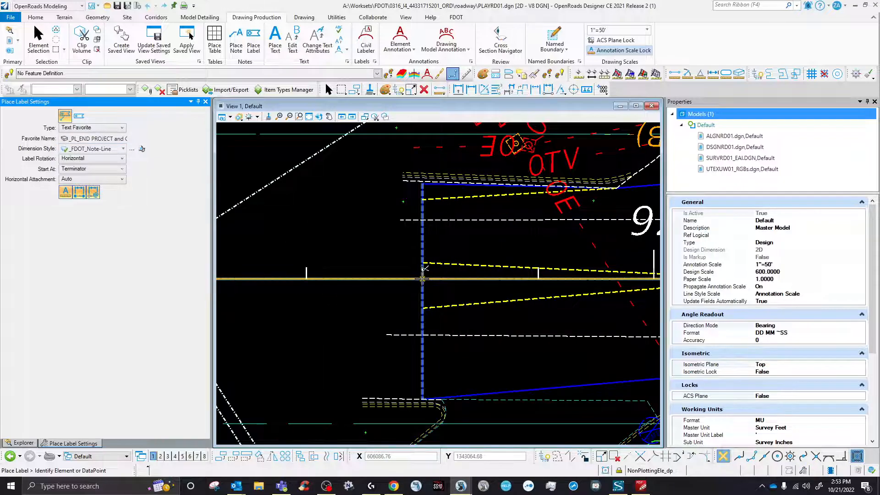
{"action": "left_click", "coordinate": [422, 280]}
{"action": "scroll", "coordinate": [414, 287], "scroll_direction": "down", "scroll_amount": 2}
{"action": "left_click", "coordinate": [412, 290]}
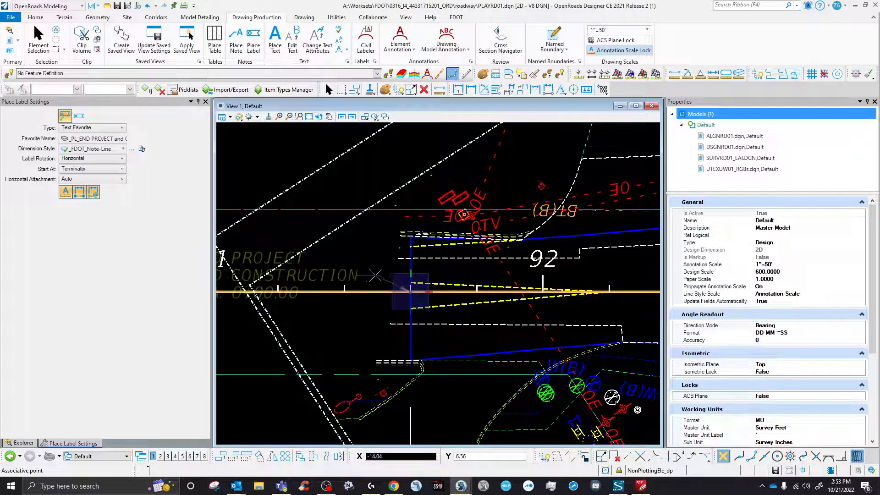
- Set the label's dimension style to _FDOT_KeySheet_BeginProject
{"action": "left_click", "coordinate": [122, 149]}
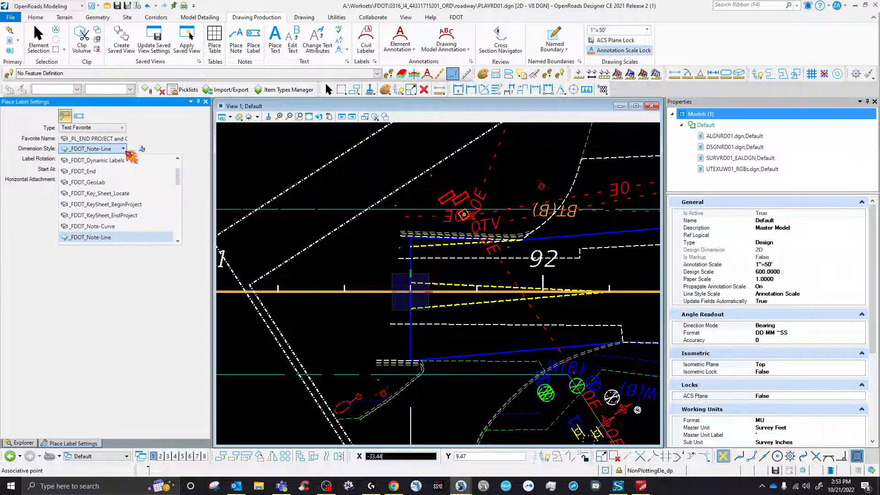
{"action": "scroll", "coordinate": [137, 204], "scroll_direction": "down", "scroll_amount": 10}
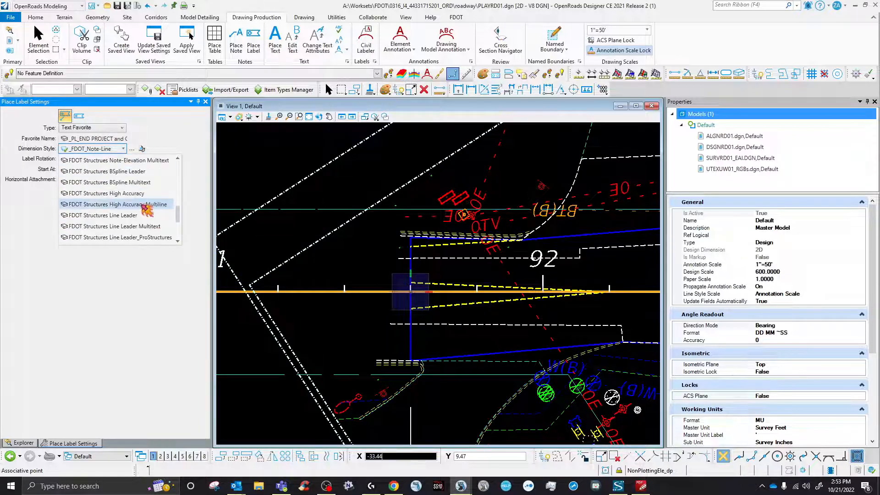
{"action": "scroll", "coordinate": [146, 208], "scroll_direction": "up", "scroll_amount": 5}
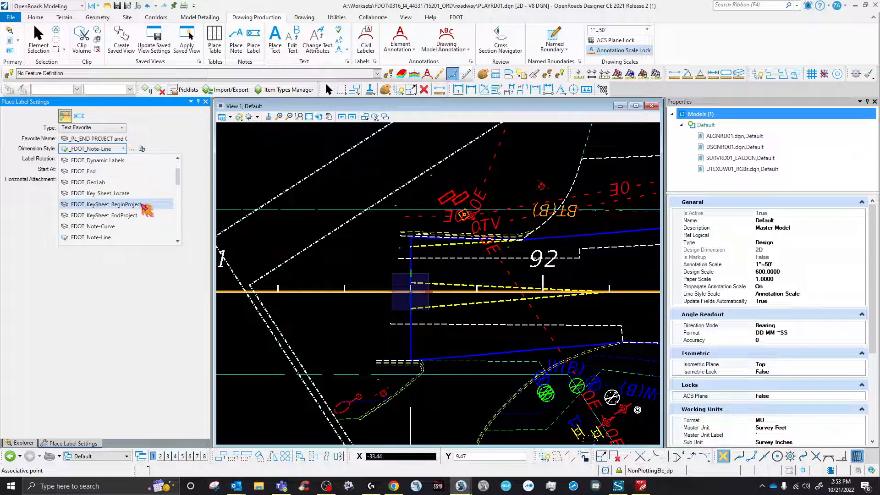
{"action": "scroll", "coordinate": [132, 200], "scroll_direction": "up", "scroll_amount": 1}
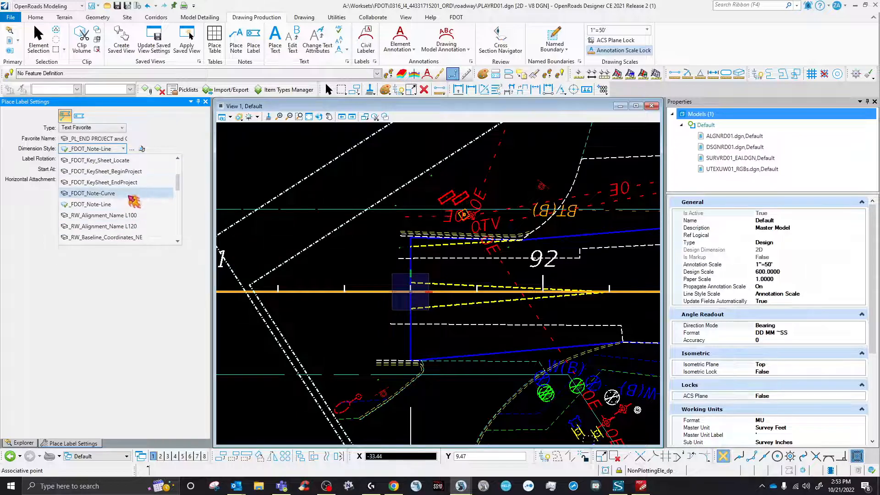
{"action": "scroll", "coordinate": [133, 200], "scroll_direction": "up", "scroll_amount": 3}
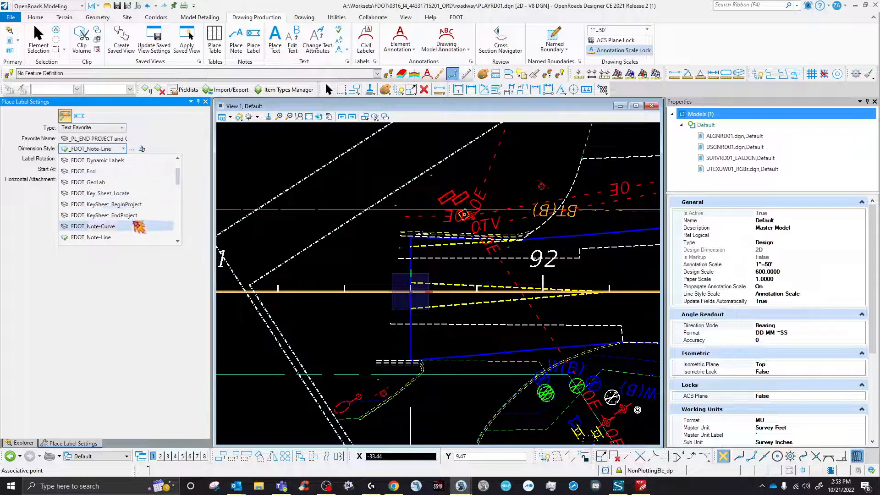
{"action": "left_click", "coordinate": [137, 204]}
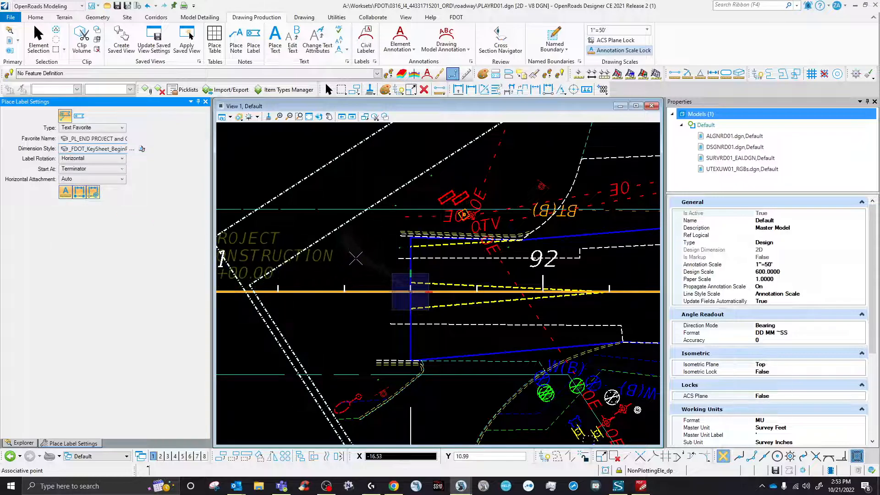
- Place the END PROJECT / END CONSTRUCTION label text above the centerline, left of station 91, clear of the dashed right-of-way lines
{"action": "scroll", "coordinate": [366, 260], "scroll_direction": "up", "scroll_amount": 3}
{"action": "scroll", "coordinate": [357, 265], "scroll_direction": "down", "scroll_amount": 5}
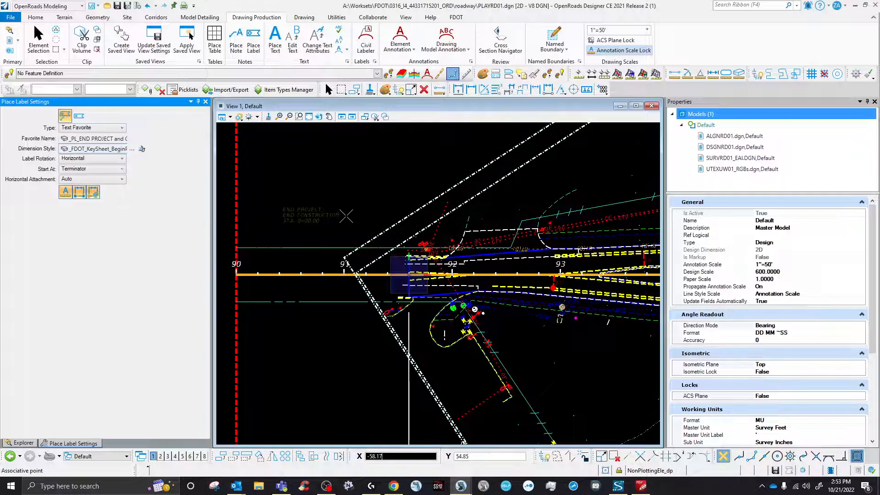
{"action": "left_click", "coordinate": [346, 215]}
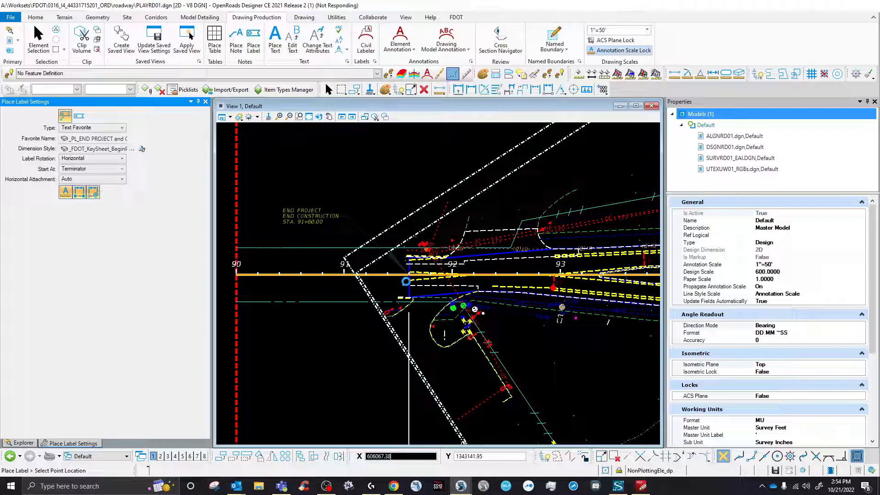
{"action": "left_click", "coordinate": [37, 46]}
{"action": "left_click", "coordinate": [436, 297]}
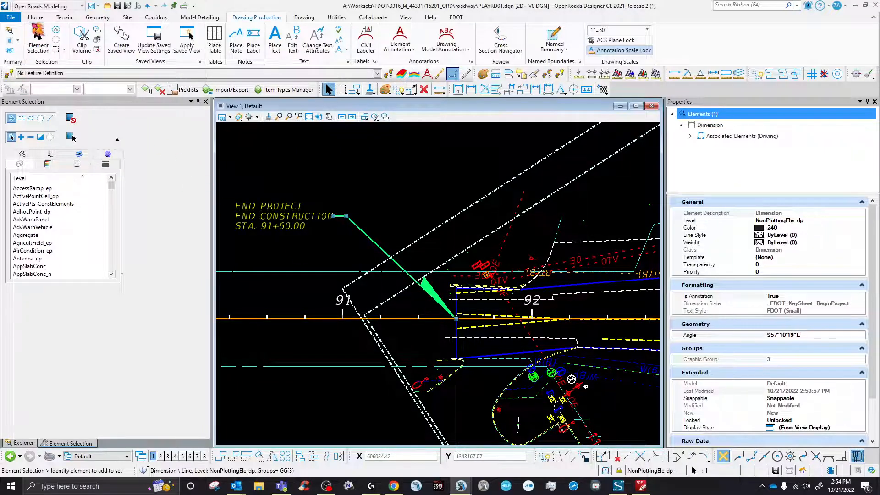
{"action": "left_click", "coordinate": [36, 17]}
{"action": "left_click", "coordinate": [137, 35]}
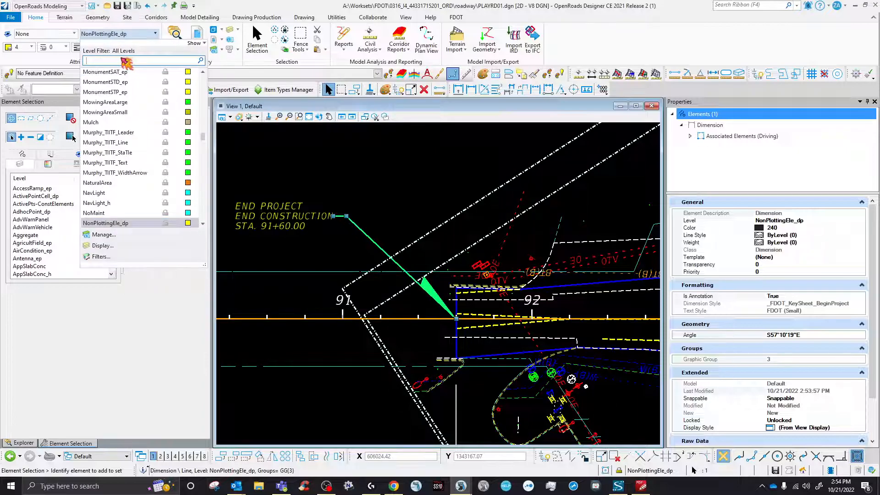
{"action": "type", "text": "TEXT"}
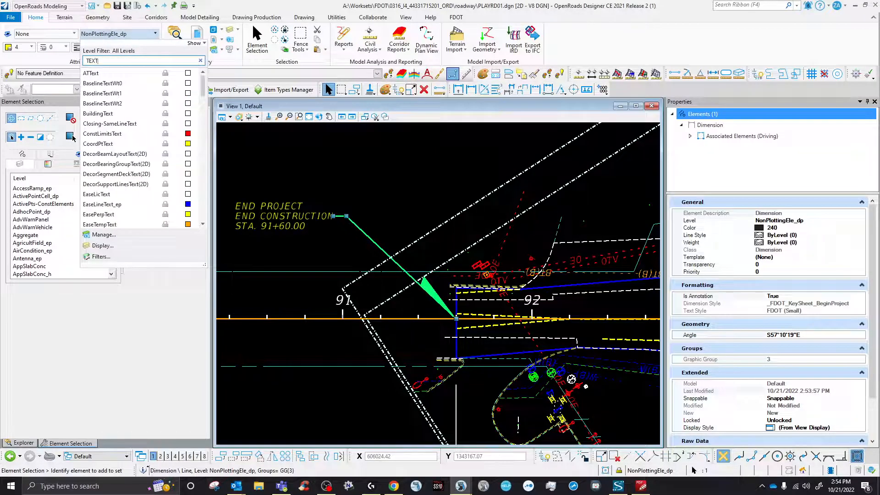
{"action": "scroll", "coordinate": [119, 183], "scroll_direction": "down", "scroll_amount": 12}
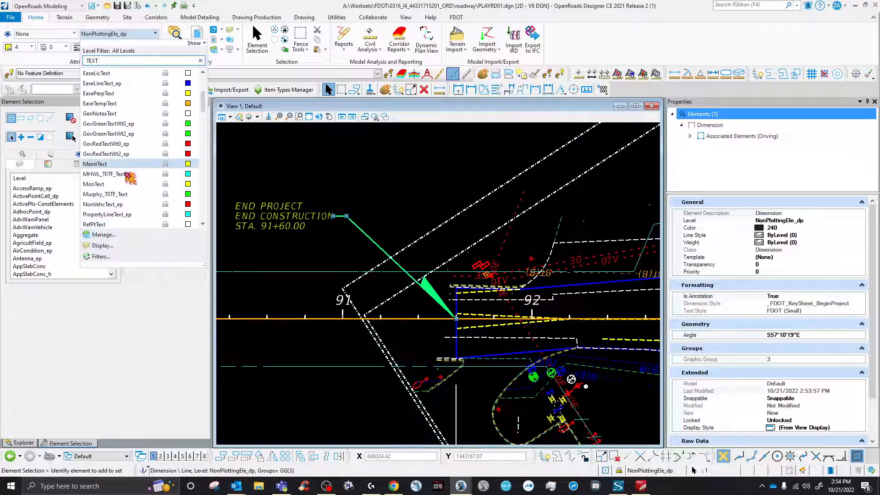
{"action": "left_click", "coordinate": [315, 167]}
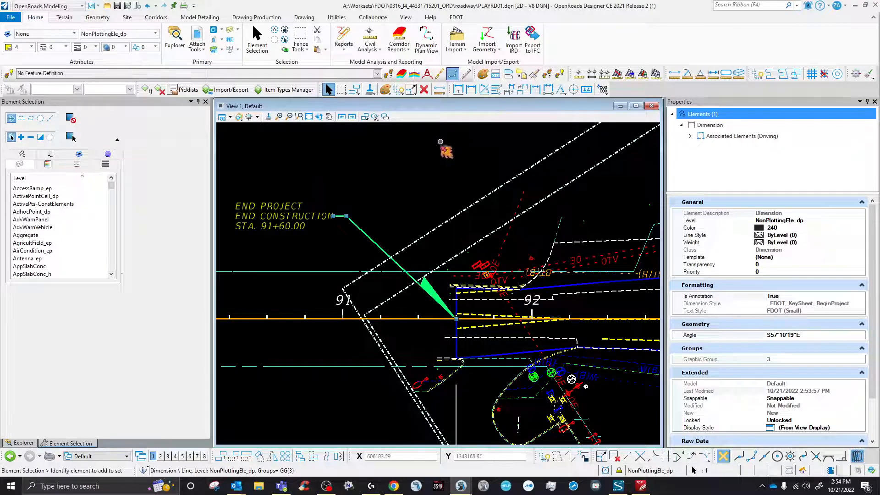
{"action": "left_click", "coordinate": [398, 200]}
- Match all active element settings to the MODLRD01 label text below the dimension line
{"action": "left_click", "coordinate": [561, 74]}
{"action": "scroll", "coordinate": [419, 168], "scroll_direction": "down", "scroll_amount": 3}
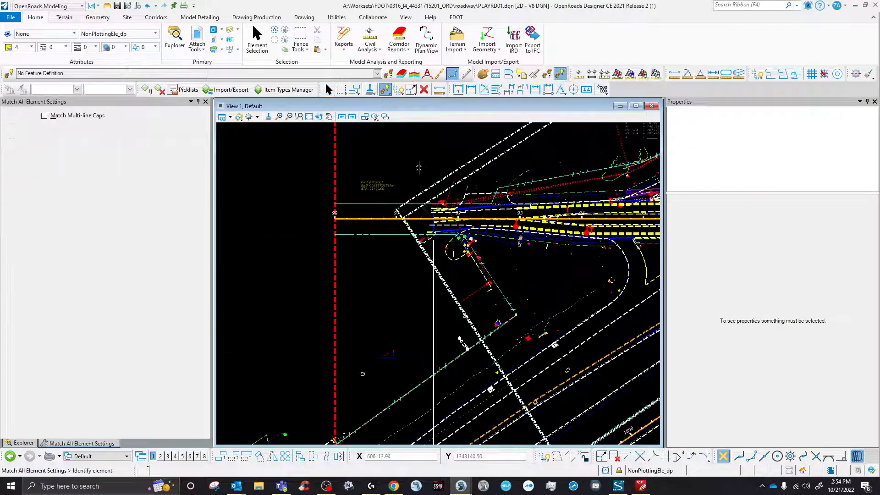
{"action": "scroll", "coordinate": [416, 235], "scroll_direction": "down", "scroll_amount": 3}
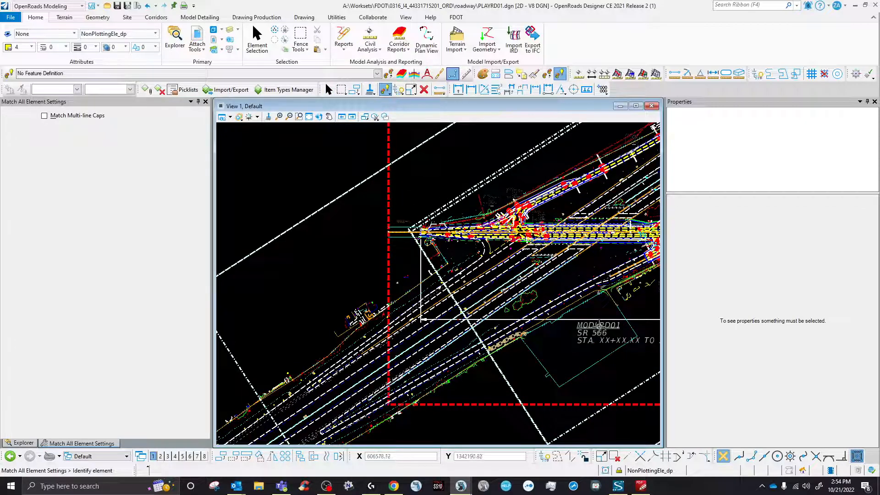
{"action": "left_click", "coordinate": [599, 327]}
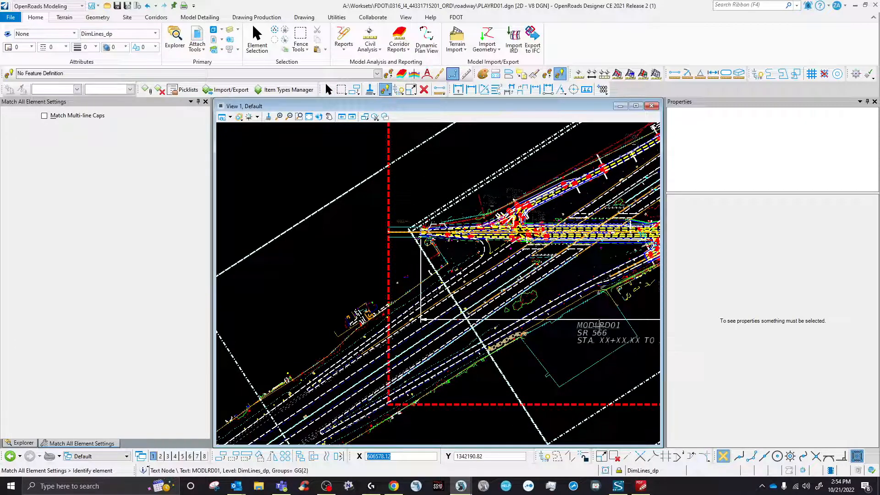
{"action": "scroll", "coordinate": [413, 213], "scroll_direction": "up", "scroll_amount": 4}
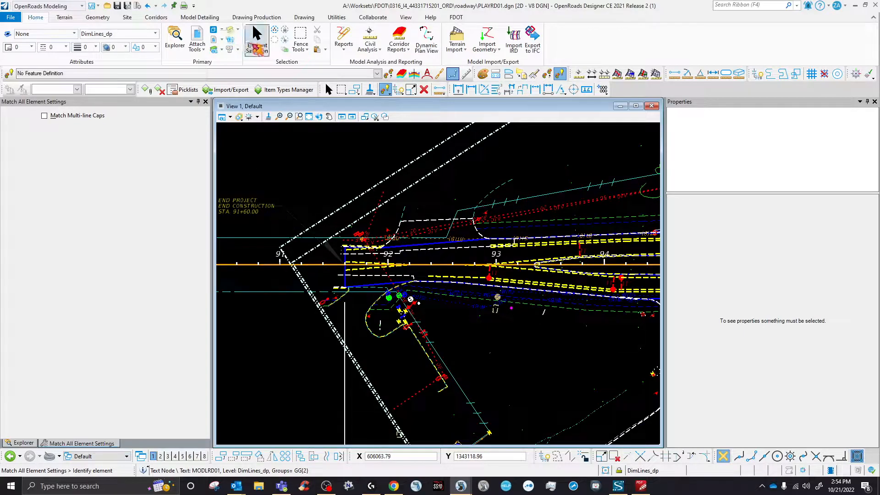
- Change the END PROJECT label and its leader to level DimLines_dp, applying all active attributes: ByLevel color, style, weight, transparency and priority 0, class Primary, template None
{"action": "left_click", "coordinate": [257, 39]}
{"action": "left_click", "coordinate": [271, 209]}
{"action": "left_click", "coordinate": [306, 215], "text": "ctrl"}
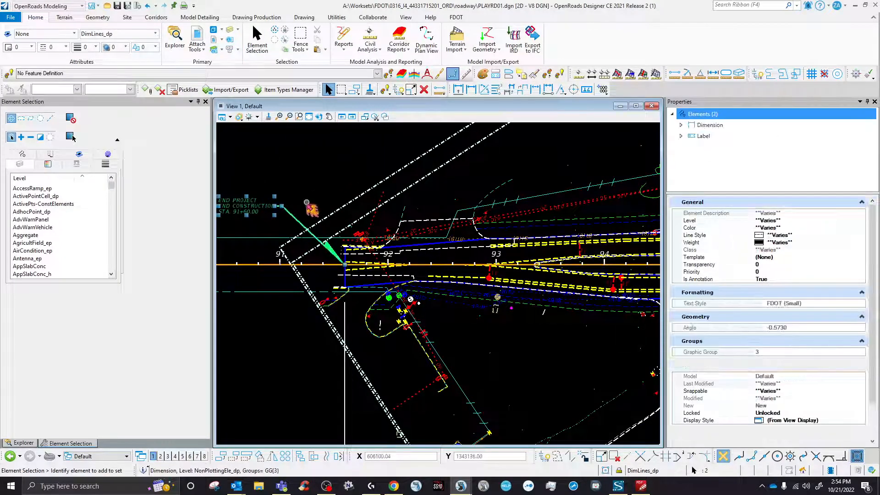
{"action": "left_click", "coordinate": [482, 73]}
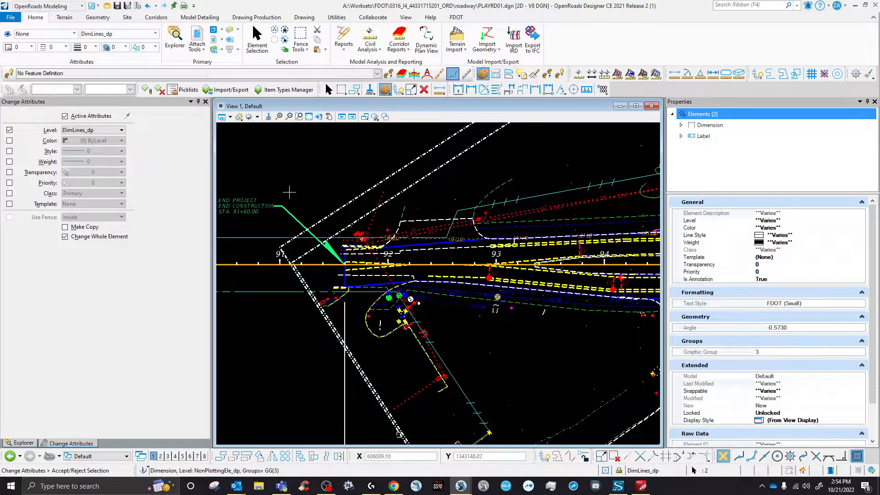
{"action": "left_click", "coordinate": [9, 141]}
{"action": "left_click", "coordinate": [9, 151]}
{"action": "left_click", "coordinate": [9, 162]}
{"action": "left_click", "coordinate": [9, 172]}
{"action": "left_click", "coordinate": [9, 183]}
{"action": "left_click", "coordinate": [9, 194]}
{"action": "left_click", "coordinate": [9, 204]}
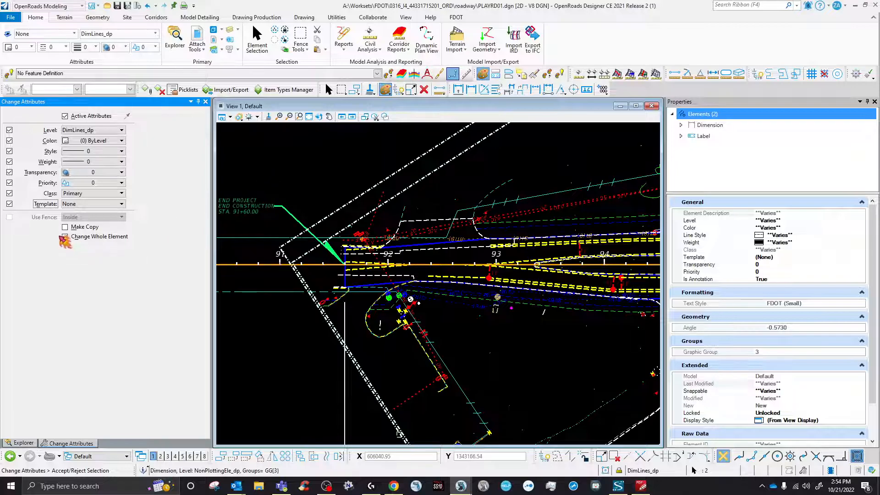
{"action": "left_click", "coordinate": [303, 188]}
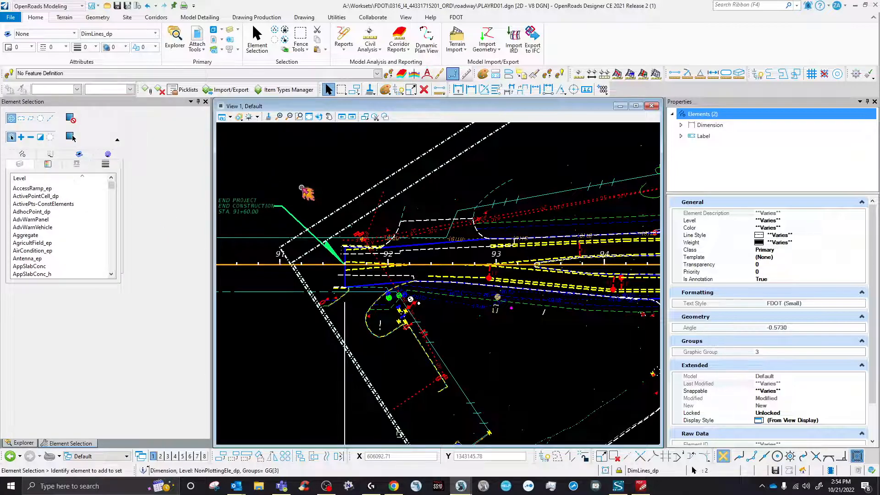
{"action": "left_click", "coordinate": [302, 200]}
- Set the line weight of the END PROJECT label's leader to 2
{"action": "scroll", "coordinate": [381, 191], "scroll_direction": "down", "scroll_amount": 2}
{"action": "scroll", "coordinate": [315, 200], "scroll_direction": "up", "scroll_amount": 4}
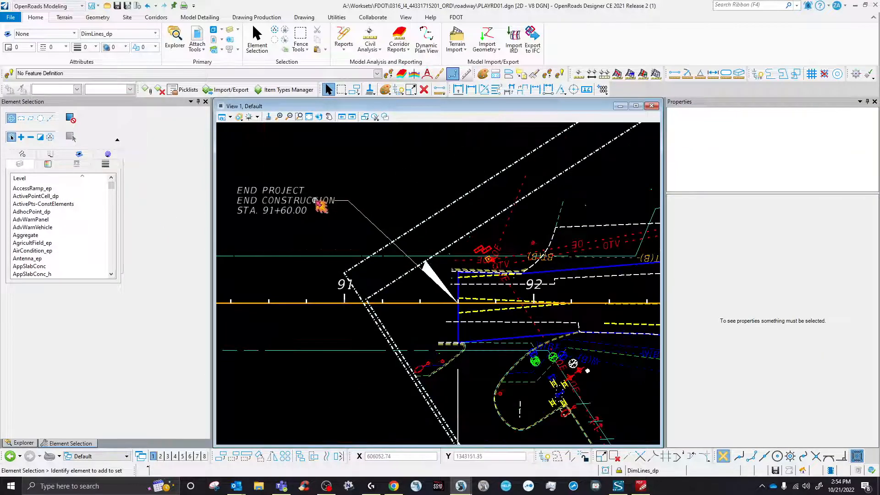
{"action": "left_click", "coordinate": [322, 201]}
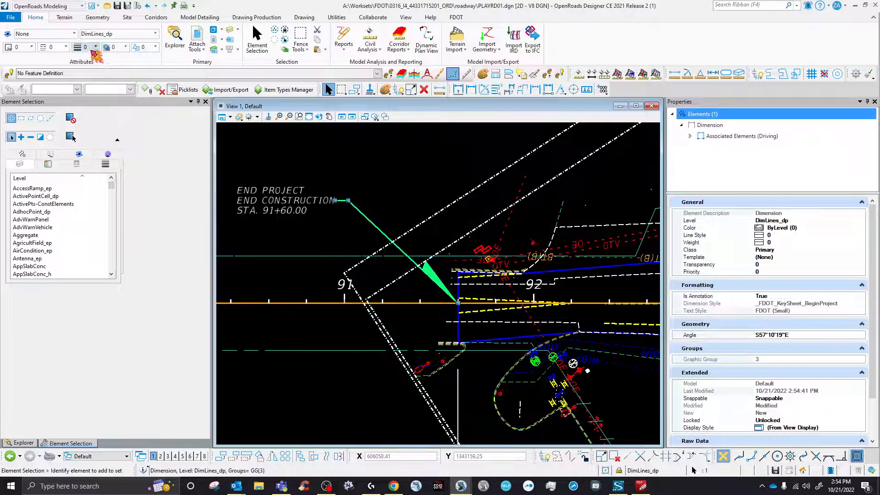
{"action": "left_click", "coordinate": [96, 47]}
{"action": "left_click", "coordinate": [108, 91]}
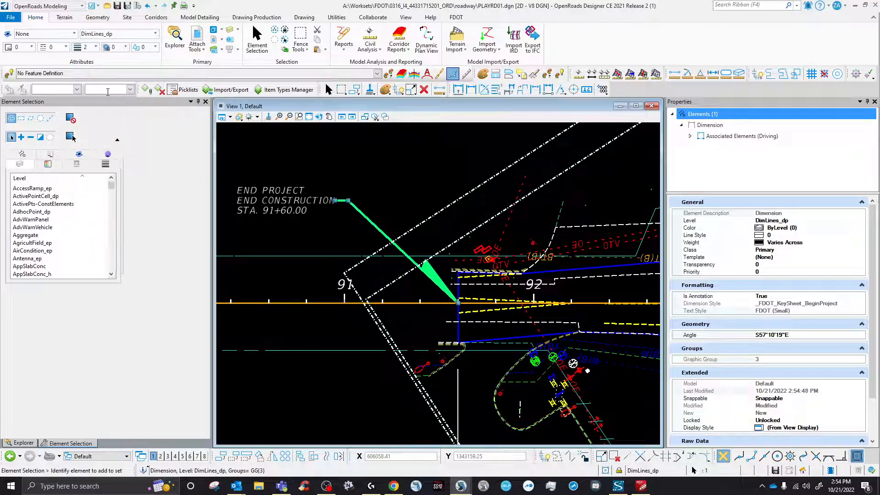
{"action": "left_click", "coordinate": [378, 186]}
- Compare the END PROJECT callout with the MODLRD01 label in the Default model, and examine the layout on the SR566 - Plan 1 sheet
{"action": "scroll", "coordinate": [361, 194], "scroll_direction": "down", "scroll_amount": 4}
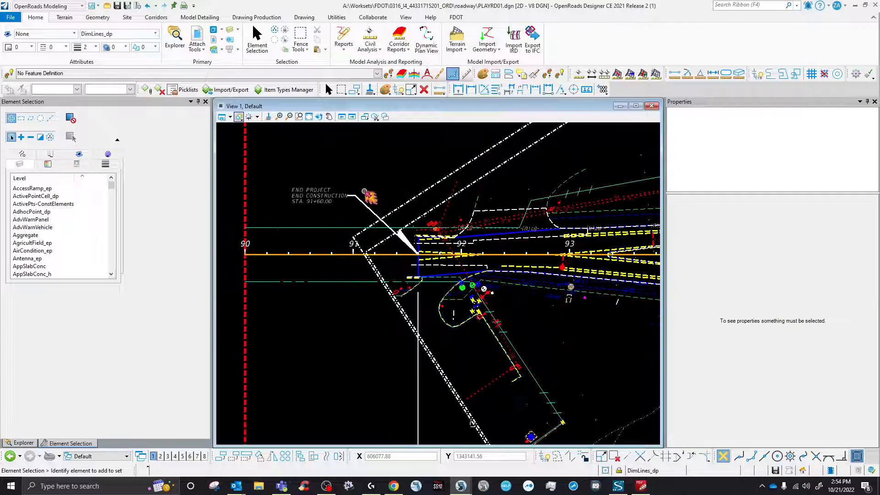
{"action": "scroll", "coordinate": [348, 183], "scroll_direction": "down", "scroll_amount": 2}
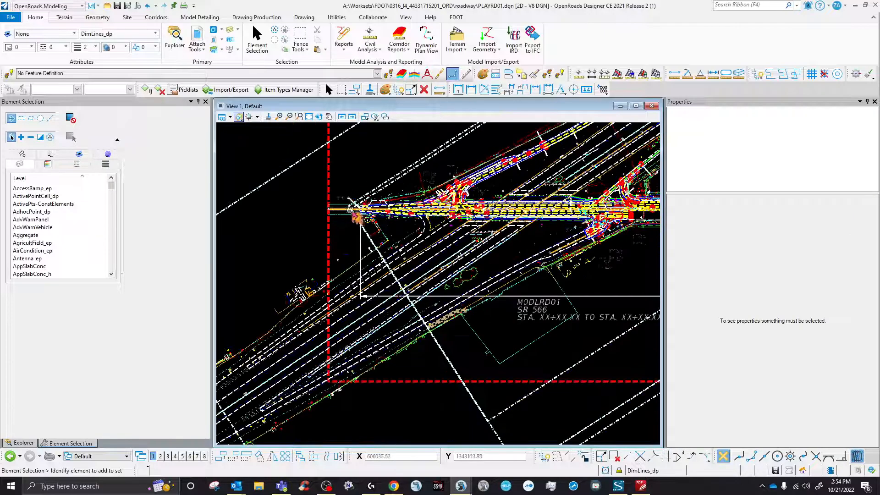
{"action": "scroll", "coordinate": [349, 207], "scroll_direction": "up", "scroll_amount": 3}
{"action": "scroll", "coordinate": [322, 177], "scroll_direction": "down", "scroll_amount": 4}
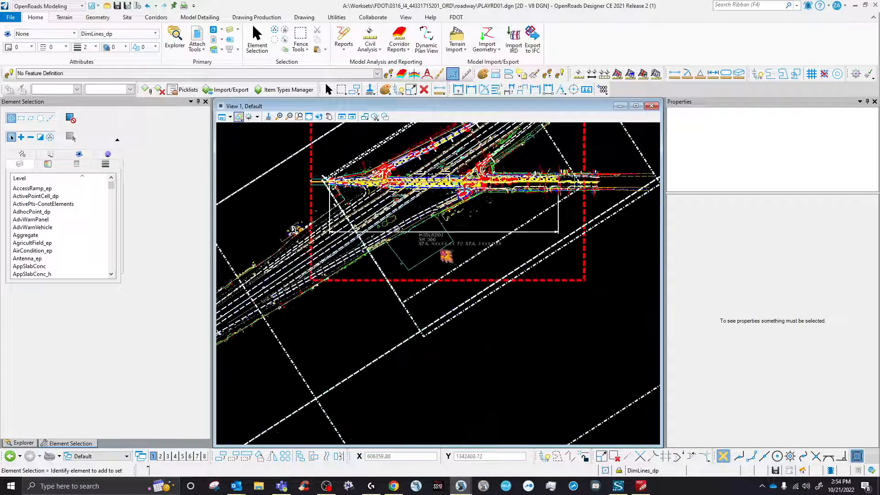
{"action": "scroll", "coordinate": [444, 248], "scroll_direction": "up", "scroll_amount": 2}
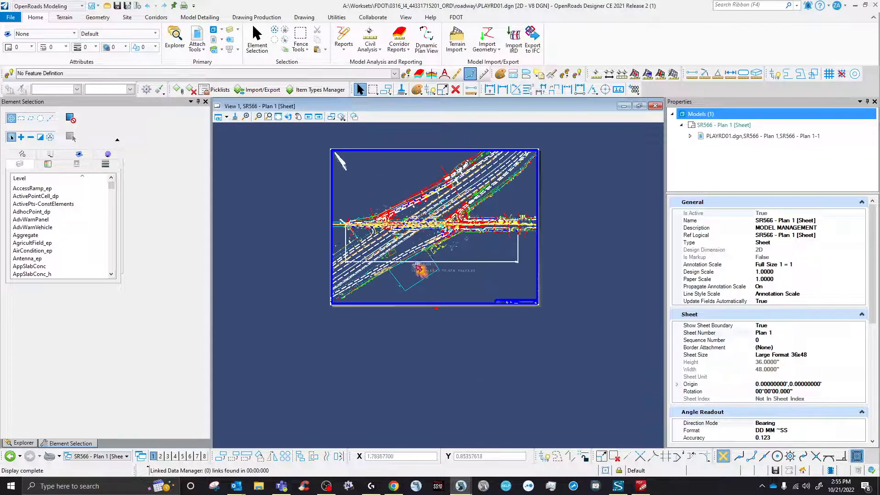
{"action": "scroll", "coordinate": [417, 270], "scroll_direction": "up", "scroll_amount": 2}
{"action": "scroll", "coordinate": [451, 281], "scroll_direction": "down", "scroll_amount": 1}
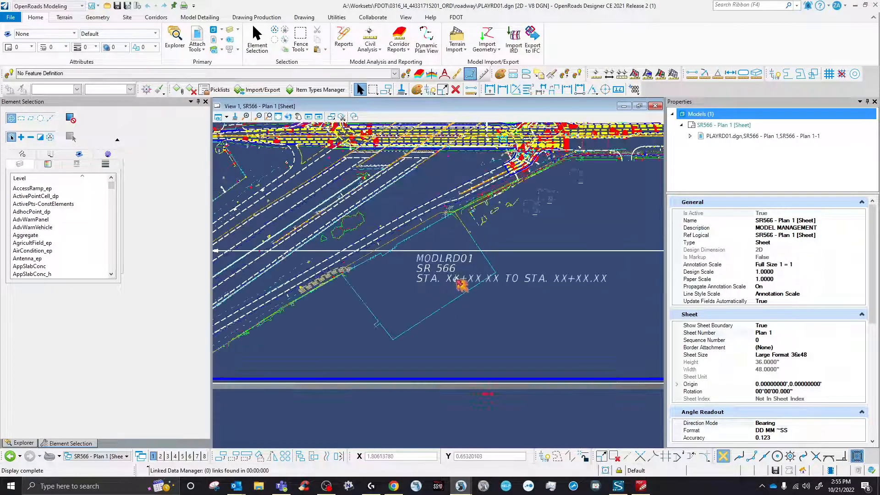
{"action": "scroll", "coordinate": [431, 339], "scroll_direction": "down", "scroll_amount": 1}
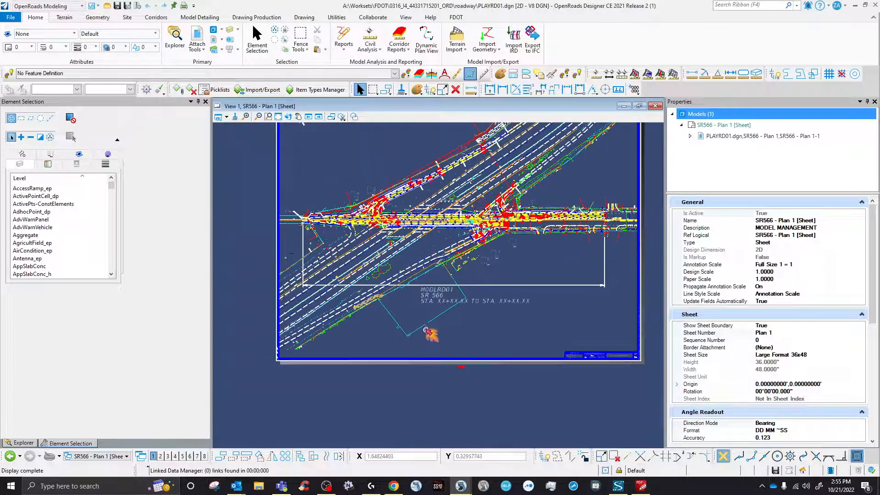
{"action": "scroll", "coordinate": [376, 261], "scroll_direction": "down", "scroll_amount": 1}
{"action": "scroll", "coordinate": [328, 187], "scroll_direction": "up", "scroll_amount": 3}
{"action": "scroll", "coordinate": [329, 187], "scroll_direction": "down", "scroll_amount": 2}
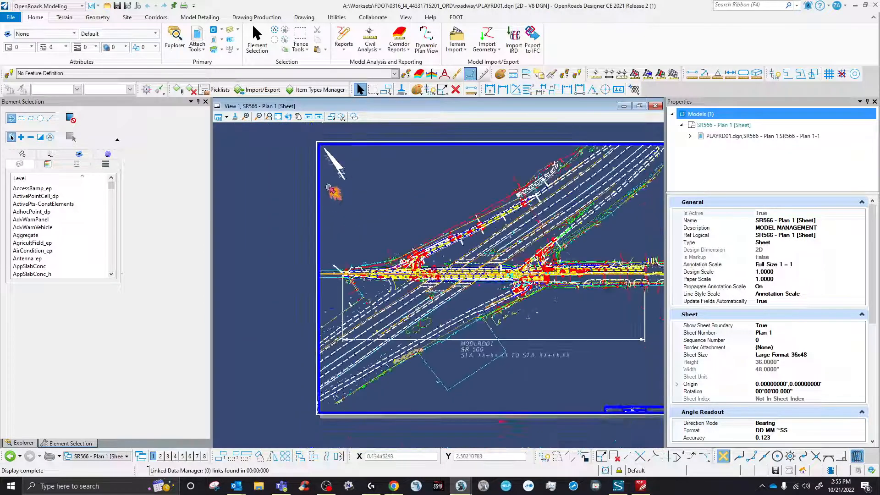
{"action": "scroll", "coordinate": [329, 187], "scroll_direction": "down", "scroll_amount": 1}
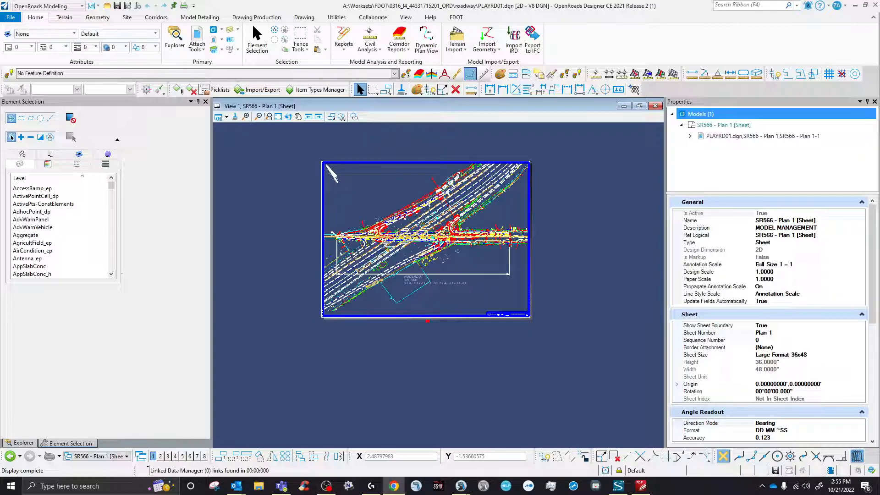
- Switch to the 2022fdm911modelmanagement PDF in Chrome and examine Exhibit 911-1's segment labels, dimension lines, north arrow and title block
{"action": "left_click_drag", "start_coordinate": [879, 193], "coordinate": [619, 113]}
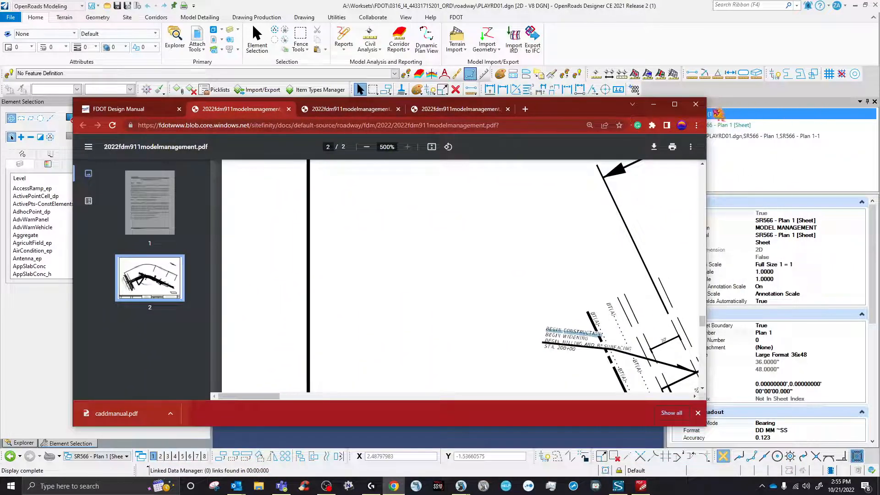
{"action": "left_click", "coordinate": [673, 104]}
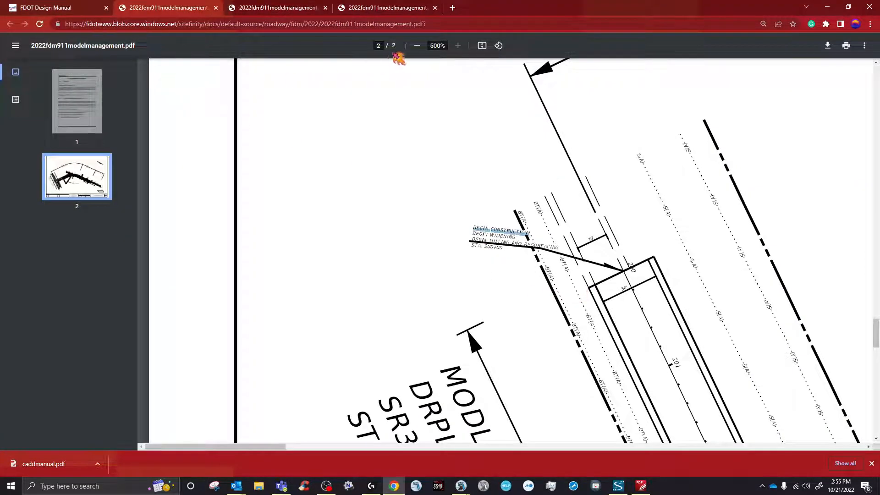
{"action": "left_click", "coordinate": [416, 46]}
{"action": "left_click", "coordinate": [416, 46]}
{"action": "left_click", "coordinate": [417, 46]}
{"action": "left_click", "coordinate": [417, 46]}
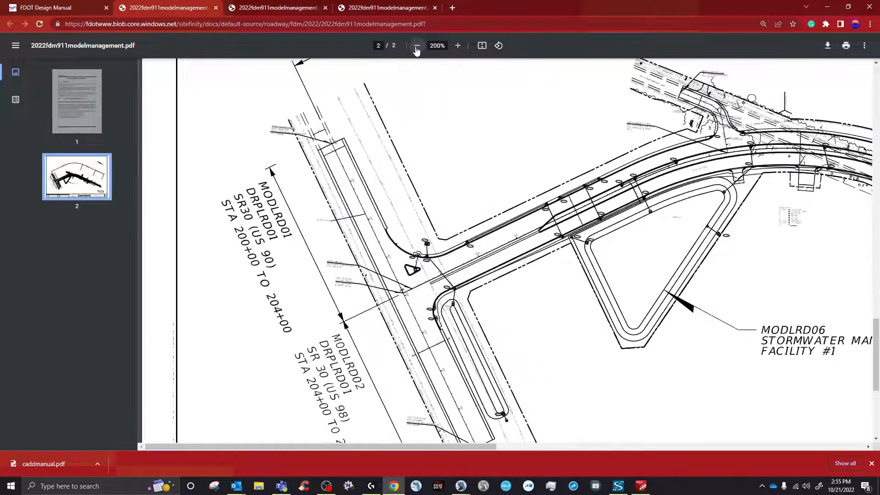
{"action": "left_click", "coordinate": [417, 46]}
{"action": "left_click", "coordinate": [417, 46]}
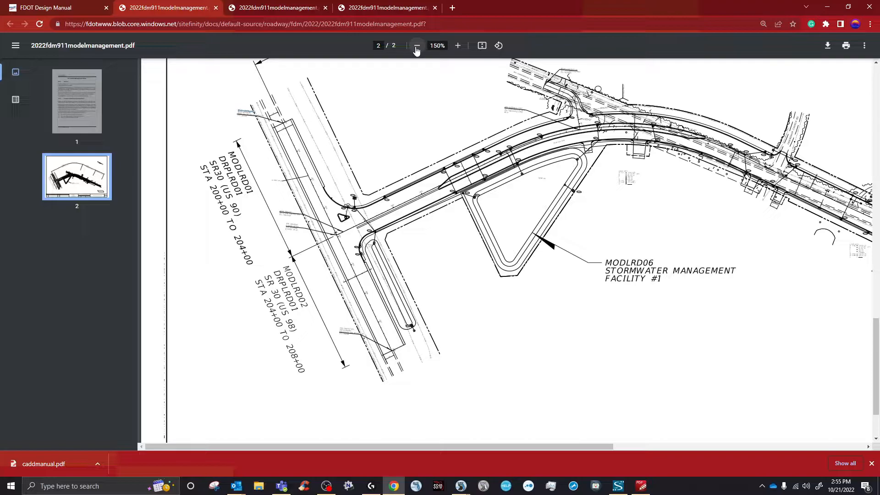
{"action": "left_click", "coordinate": [417, 46]}
{"action": "scroll", "coordinate": [458, 234], "scroll_direction": "up", "scroll_amount": 5}
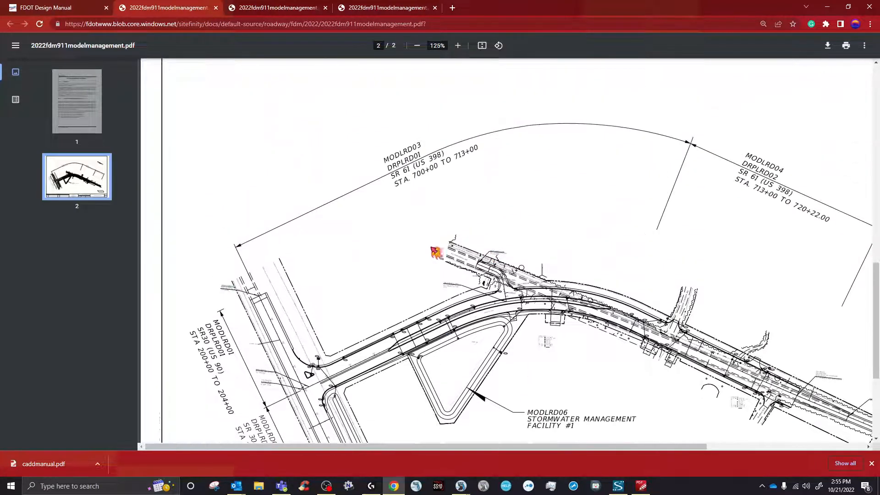
{"action": "left_click_drag", "start_coordinate": [396, 447], "coordinate": [614, 447]}
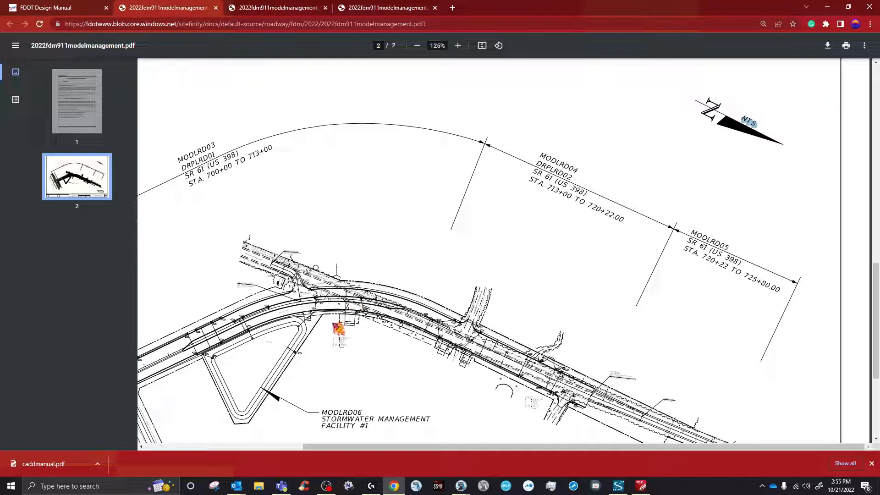
{"action": "left_click", "coordinate": [790, 143]}
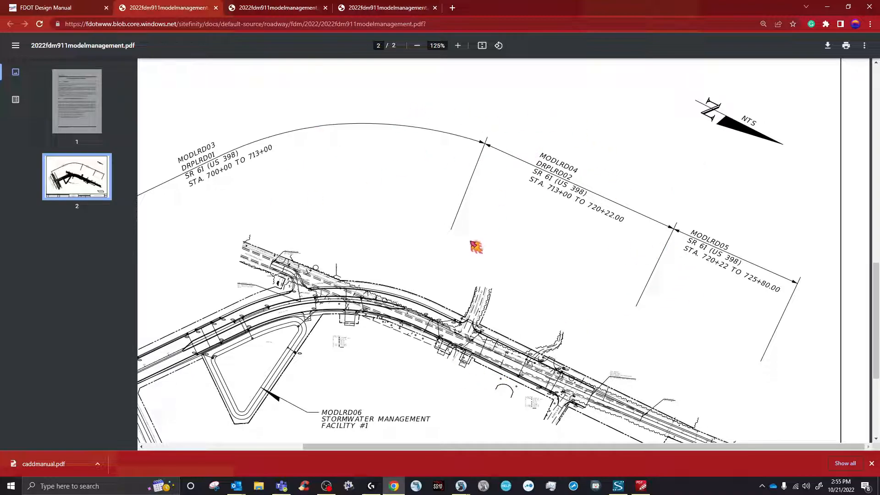
{"action": "scroll", "coordinate": [475, 247], "scroll_direction": "down", "scroll_amount": 5}
{"action": "scroll", "coordinate": [510, 261], "scroll_direction": "up", "scroll_amount": 6}
{"action": "scroll", "coordinate": [513, 264], "scroll_direction": "down", "scroll_amount": 5}
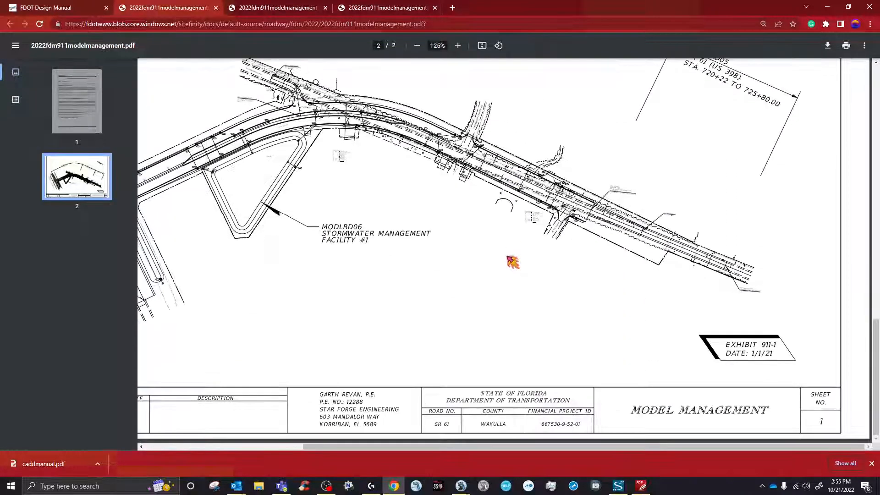
- Read the General and Creation of Model Management Sheet requirements on the PDF's first page, and return to OpenRoads Designer
{"action": "left_click_drag", "start_coordinate": [481, 16], "coordinate": [380, 98]}
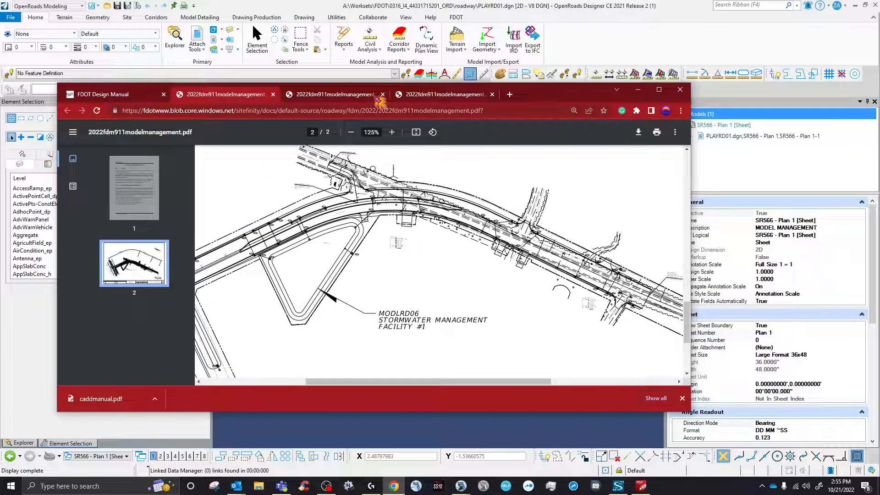
{"action": "left_click", "coordinate": [147, 188]}
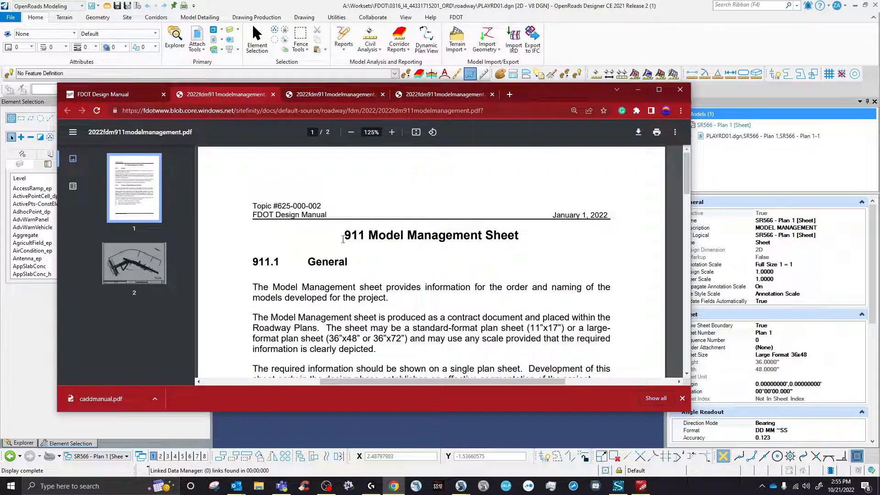
{"action": "scroll", "coordinate": [355, 237], "scroll_direction": "down", "scroll_amount": 4}
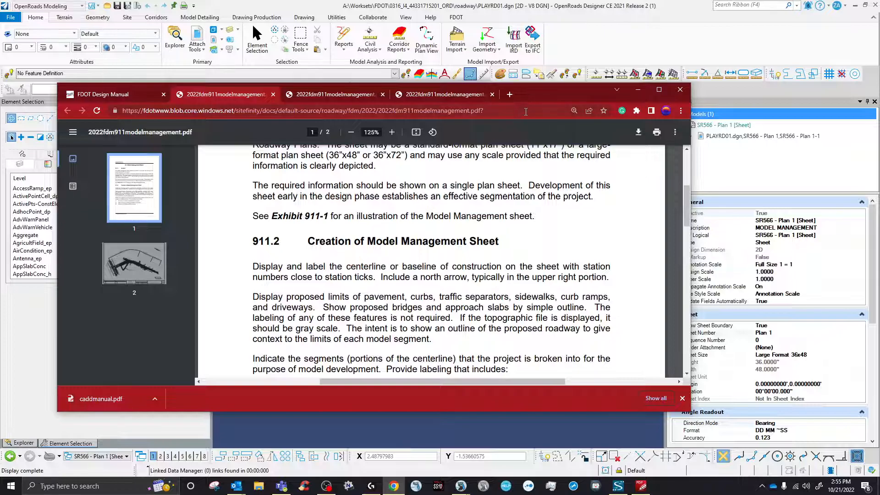
{"action": "left_click", "coordinate": [637, 90]}
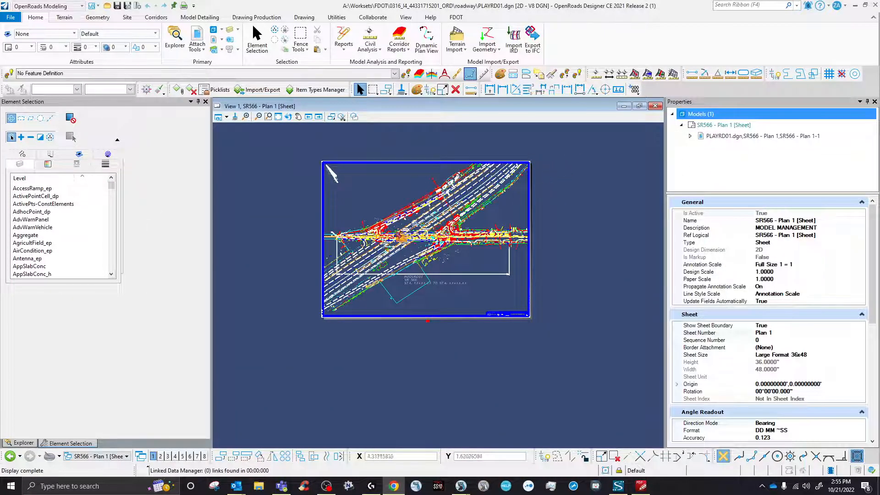
{"action": "scroll", "coordinate": [389, 234], "scroll_direction": "up", "scroll_amount": 3}
{"action": "scroll", "coordinate": [391, 238], "scroll_direction": "down", "scroll_amount": 5}
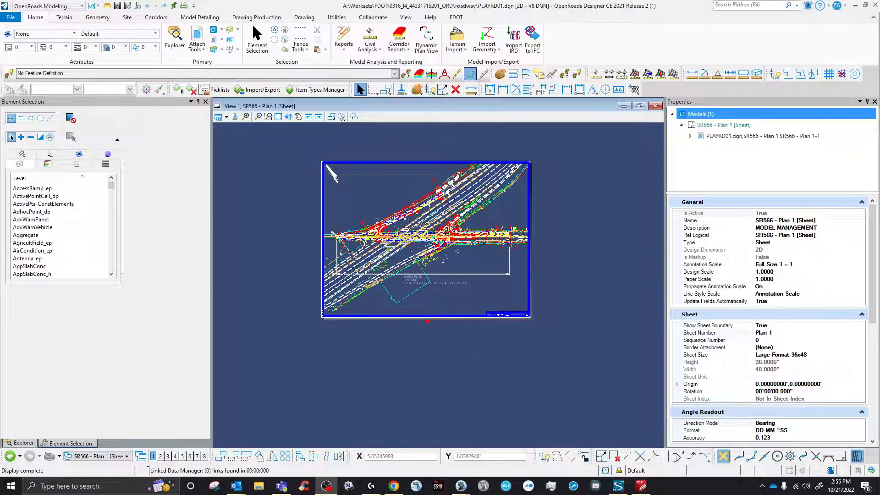
{"action": "scroll", "coordinate": [441, 260], "scroll_direction": "up", "scroll_amount": 4}
{"action": "scroll", "coordinate": [441, 260], "scroll_direction": "down", "scroll_amount": 4}
{"action": "scroll", "coordinate": [441, 259], "scroll_direction": "up", "scroll_amount": 4}
{"action": "scroll", "coordinate": [440, 259], "scroll_direction": "down", "scroll_amount": 4}
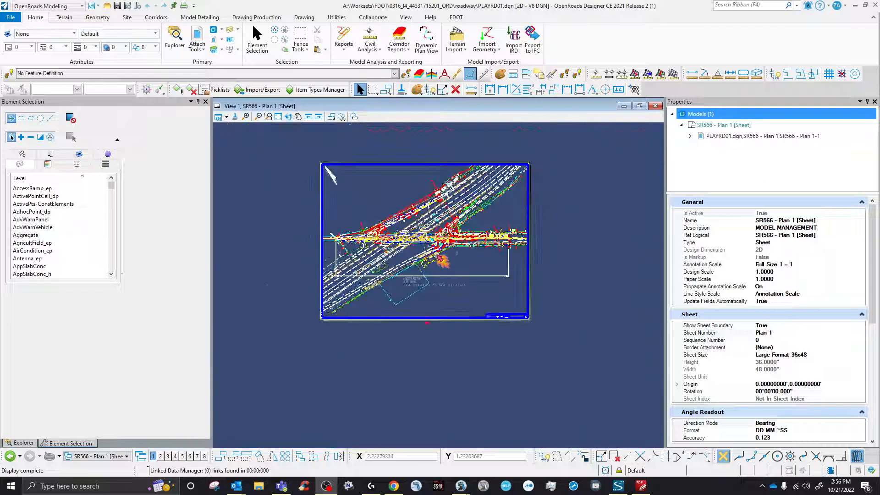